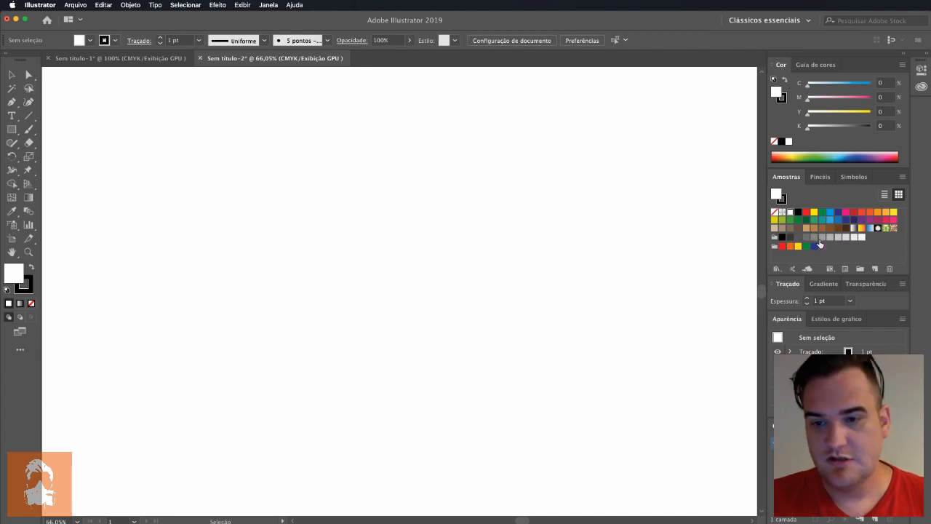
Delete all the deletable default swatches and color groups from the document's Swatches panel.
left_click(822, 246, "shift")
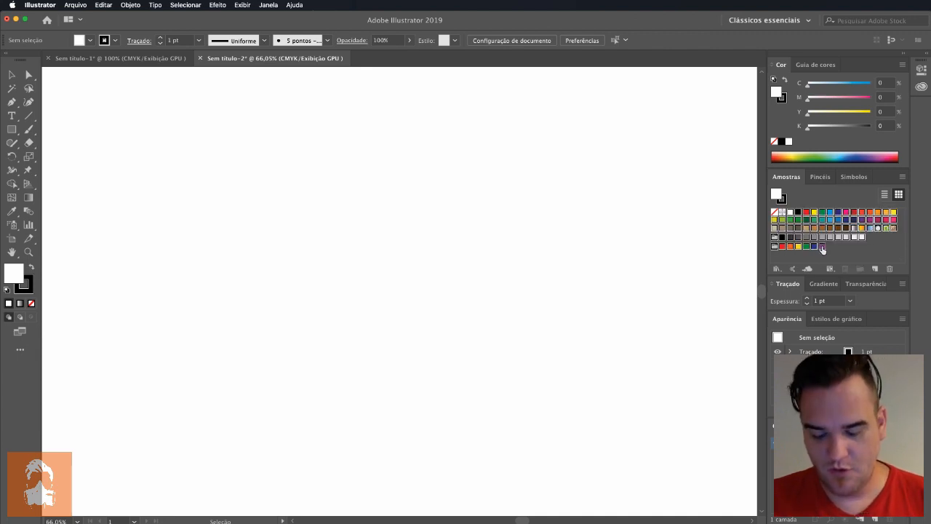
left_click(888, 268)
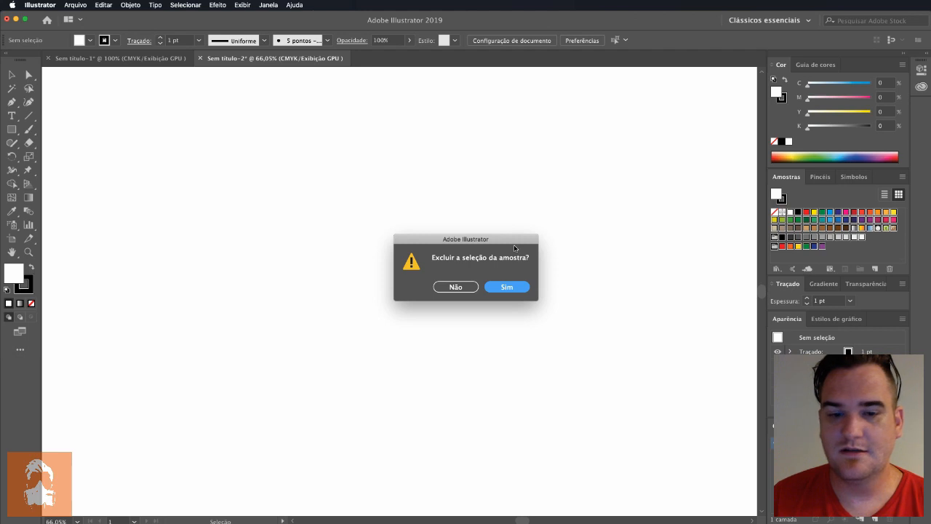
left_click(507, 288)
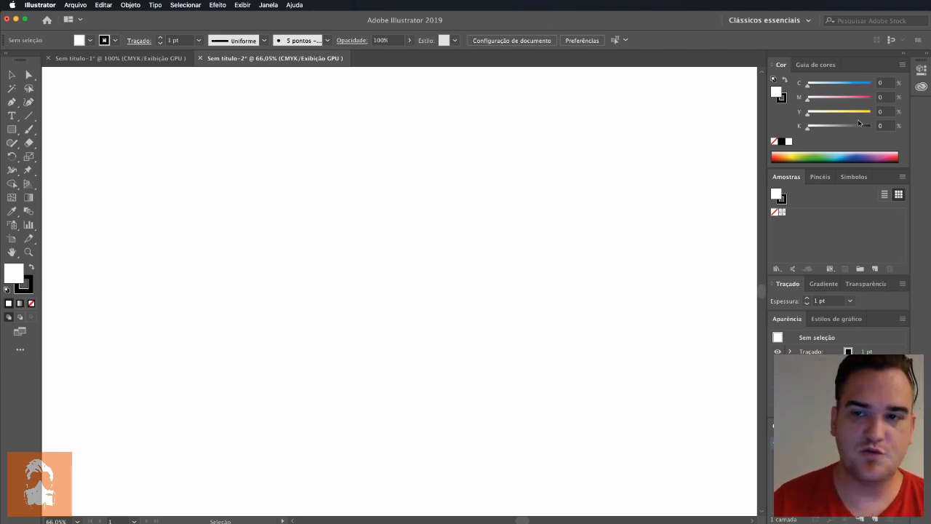
Pick a blue fill color from the spectrum and set its cyan to 95% and magenta to 75%.
mouse_move(855, 155)
left_mouse_down()
mouse_move(781, 151)
mouse_move(883, 155)
mouse_move(842, 149)
mouse_move(867, 150)
mouse_move(856, 152)
left_mouse_up()
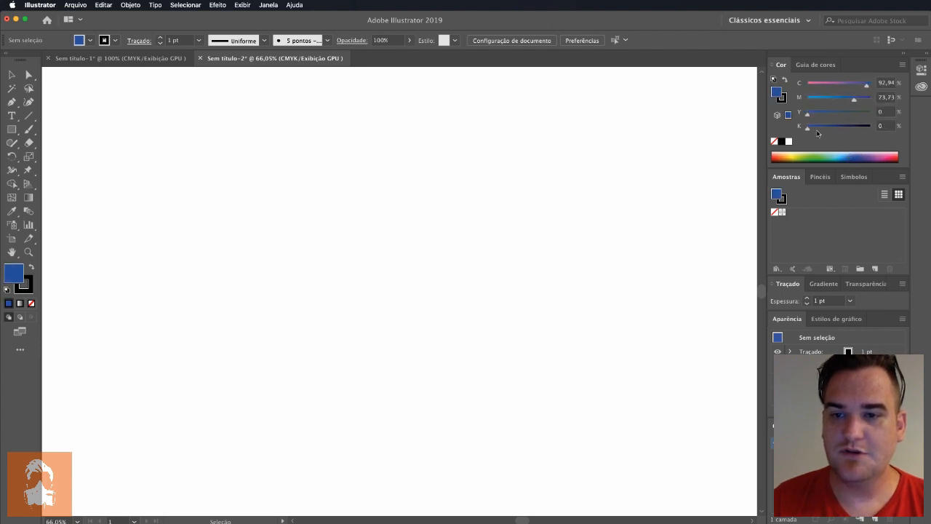
left_click(885, 82)
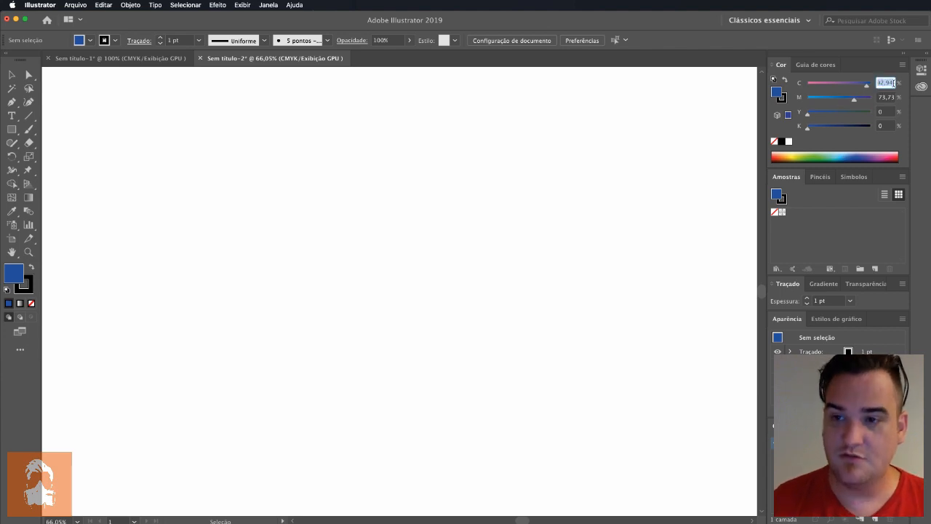
type("95")
key("Tab")
type("75")
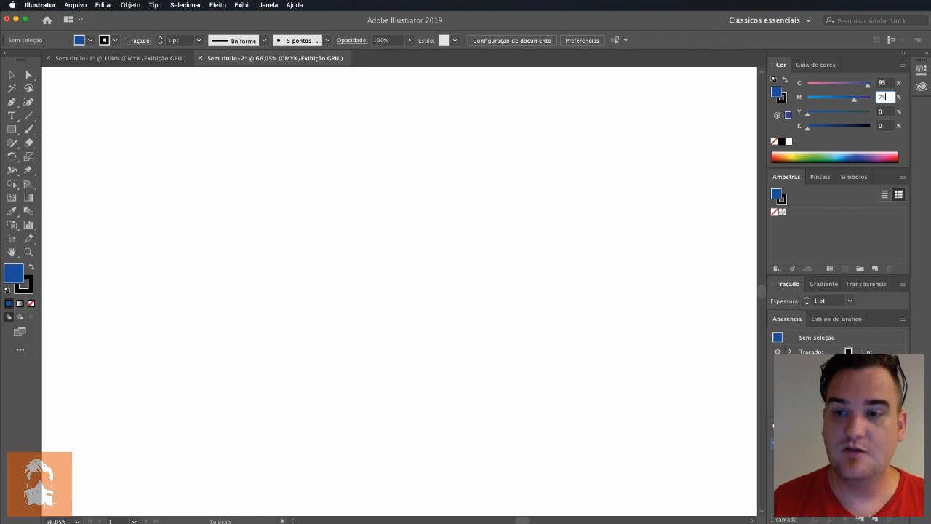
key("Tab")
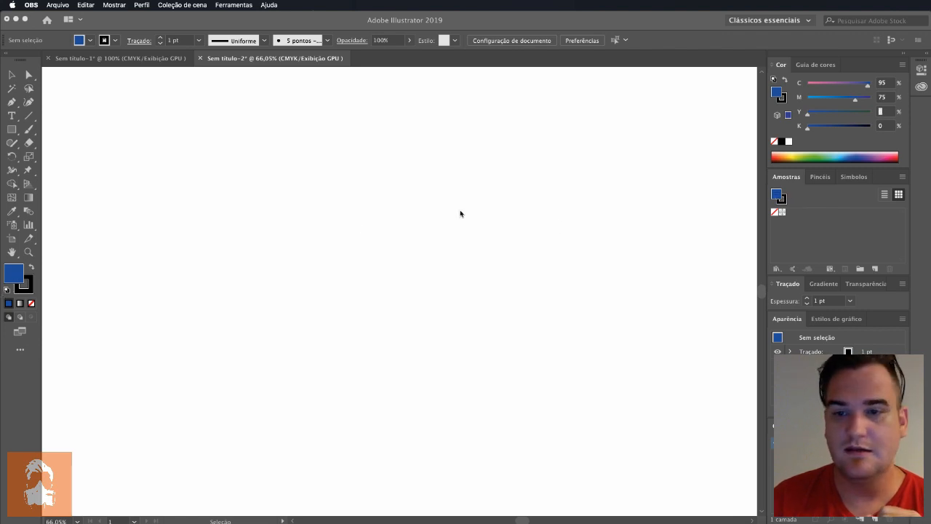
Add the current blue fill as a new swatch and name it "Azul da Marca".
left_click(776, 92)
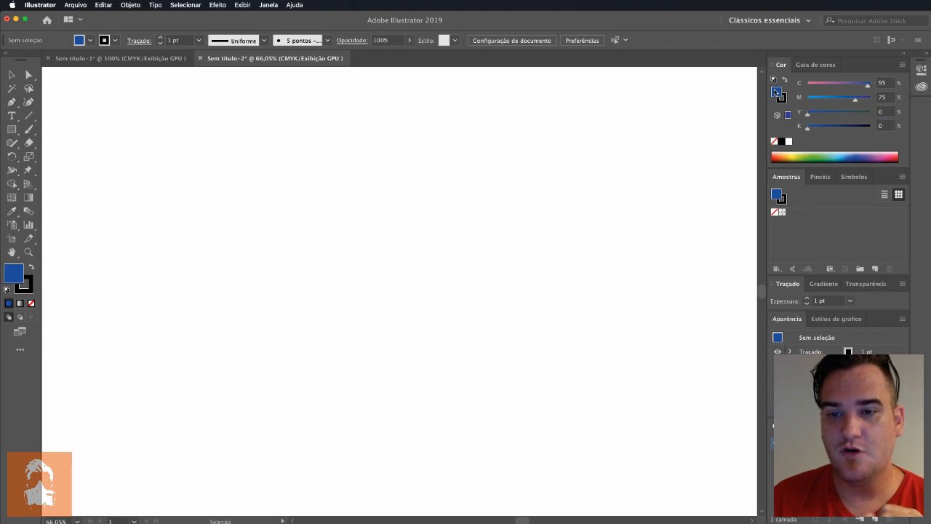
left_click_drag(776, 92, 795, 222)
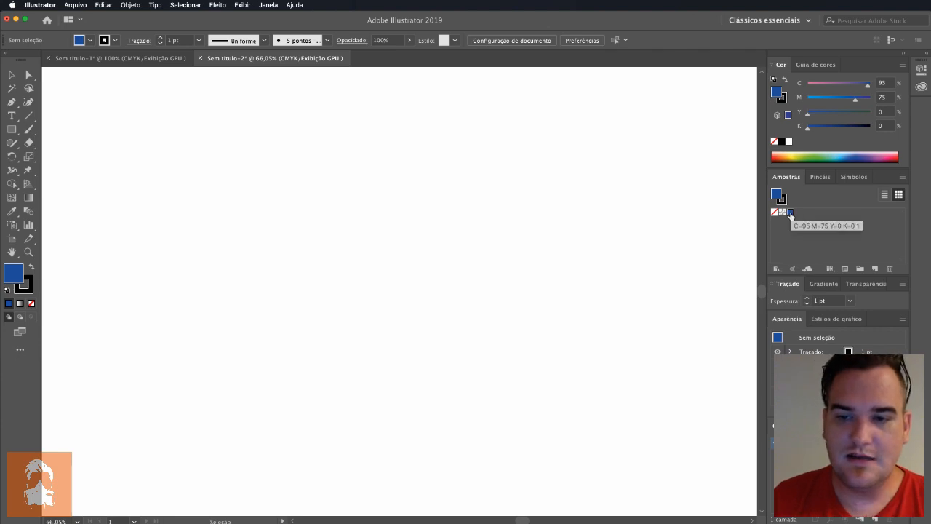
double_click(791, 213)
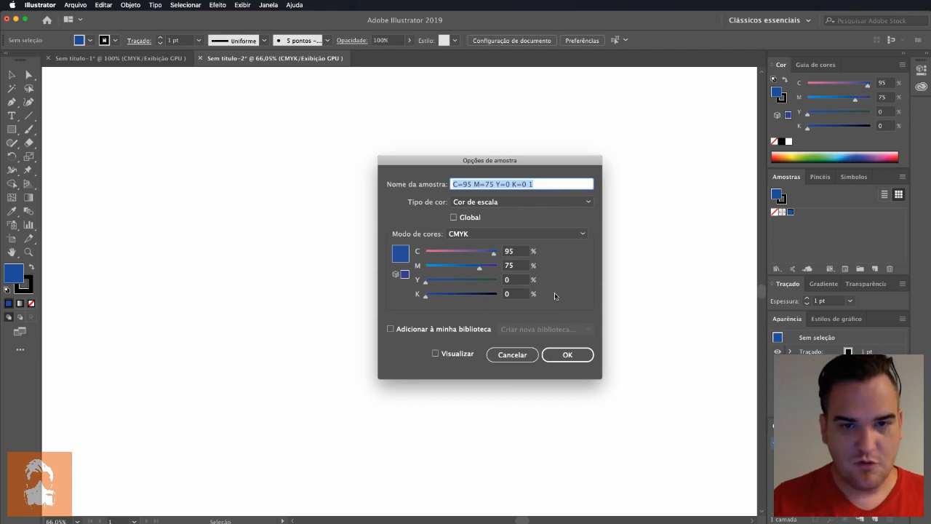
left_click_drag(531, 161, 546, 157)
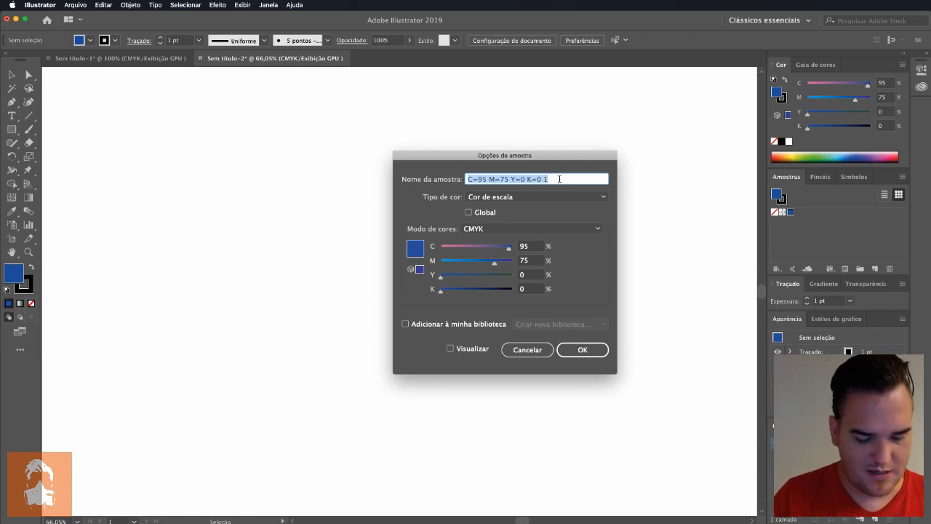
type("Azul")
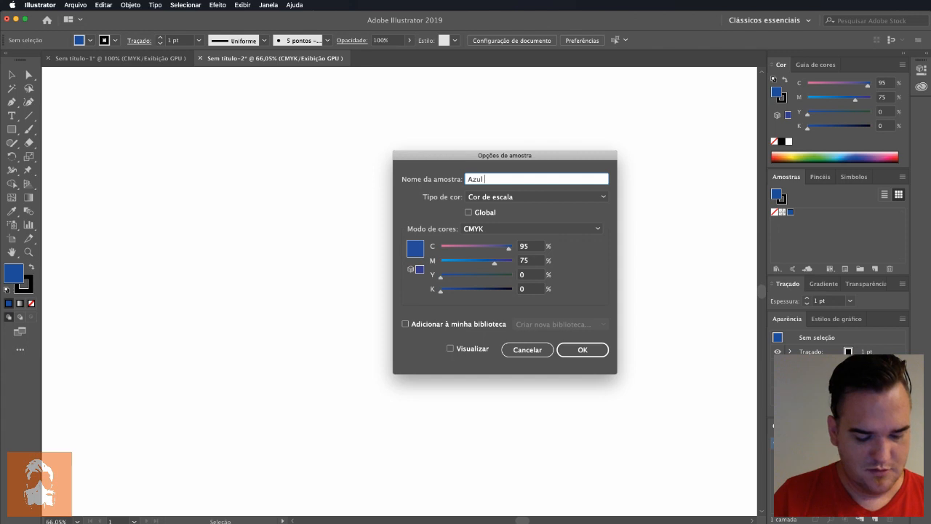
type(" da Marca")
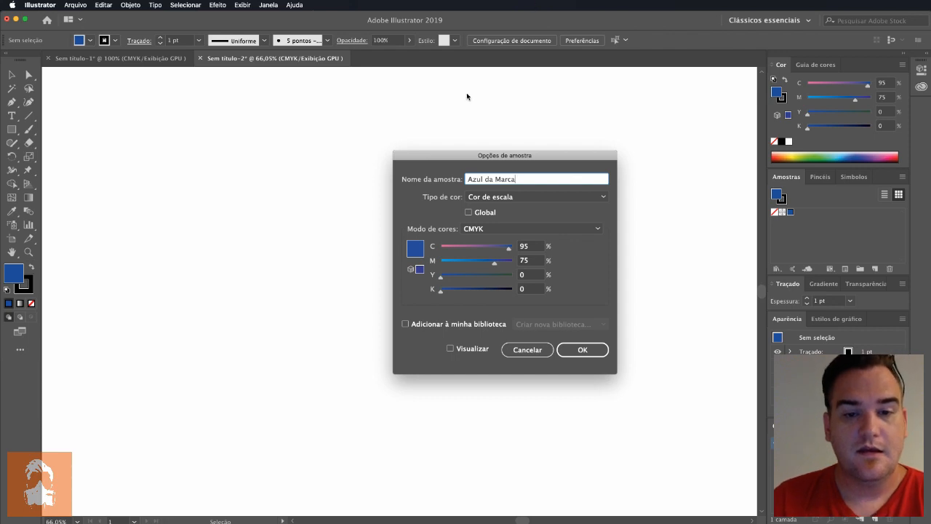
Set the Azul da Marca swatch's cyan to 90% and make it a Global color, applying the options.
left_click(528, 247)
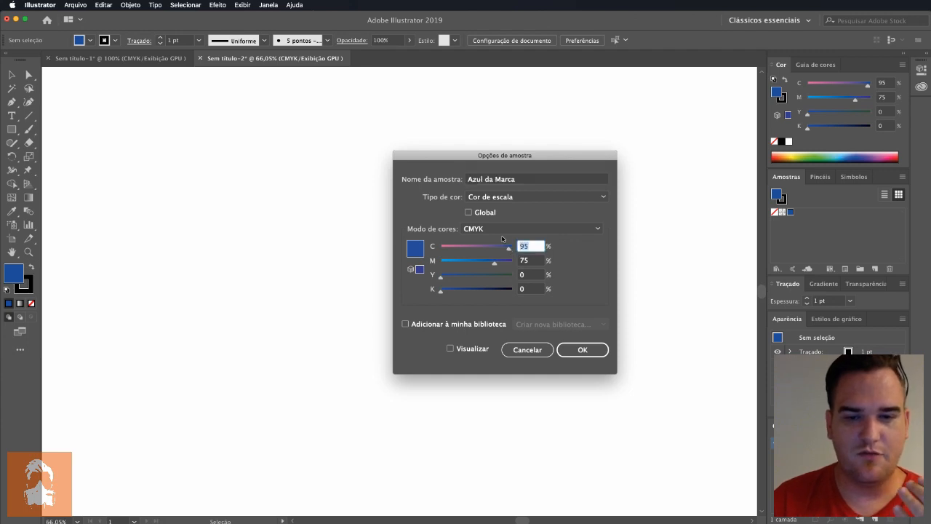
type("90")
key("Tab")
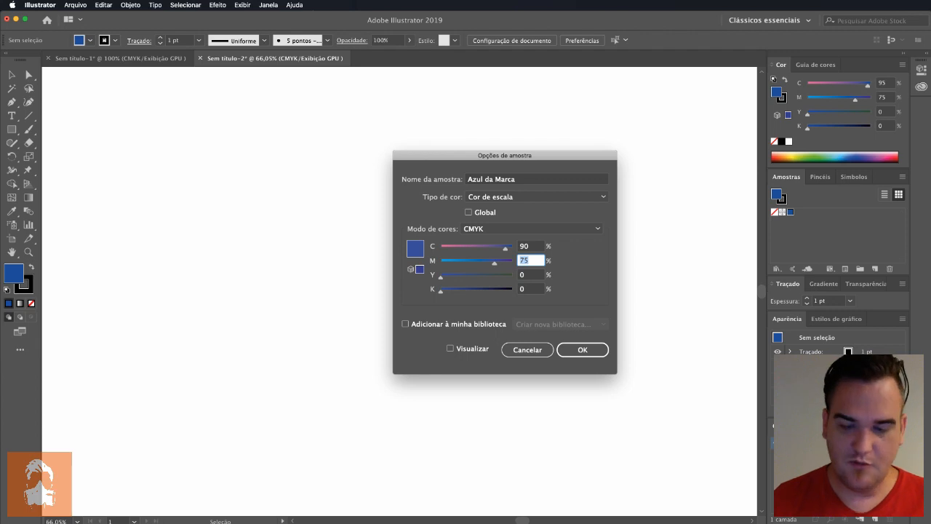
left_click(469, 213)
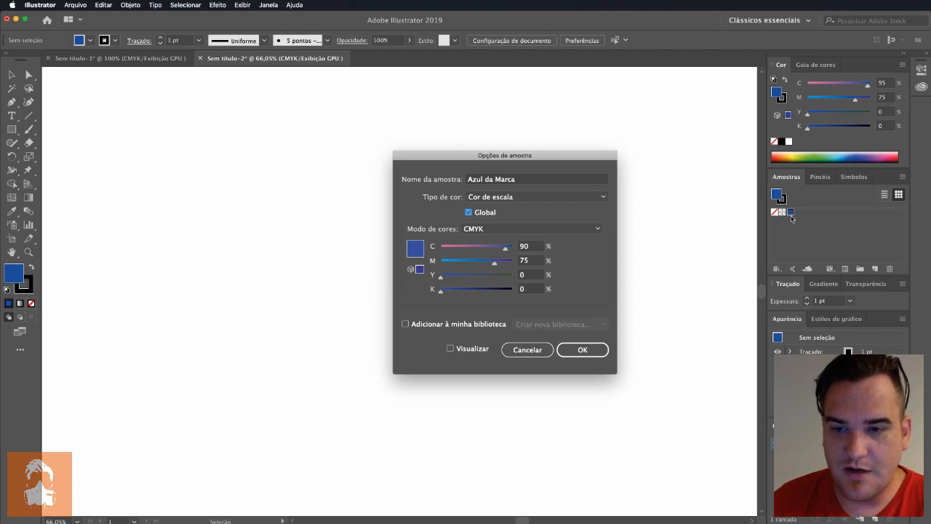
left_click(580, 347)
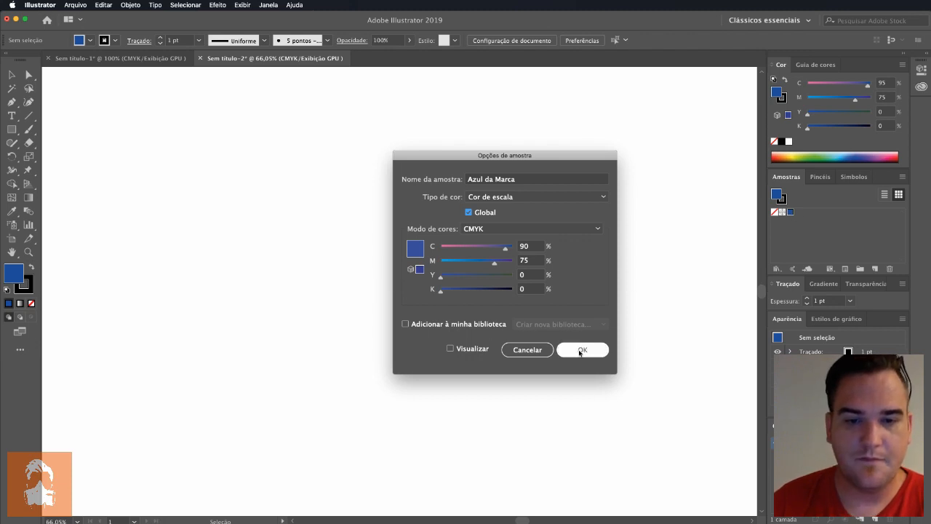
left_click(580, 350)
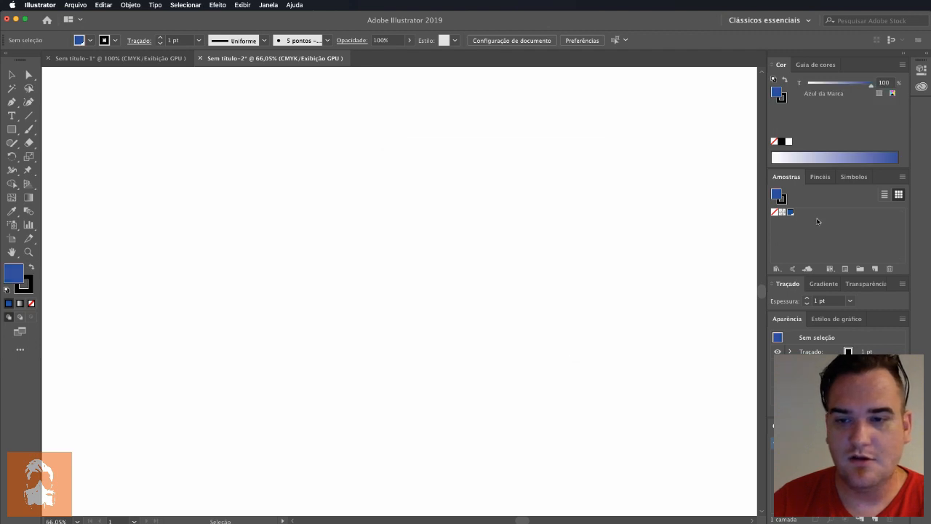
Examine the options of the Azul da Marca swatch and close them without changes.
left_click(901, 176)
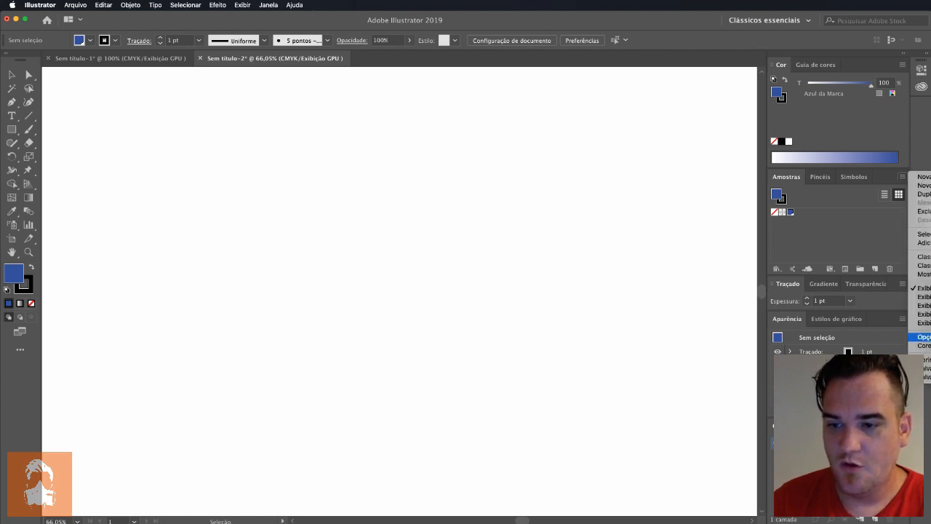
left_click(921, 336)
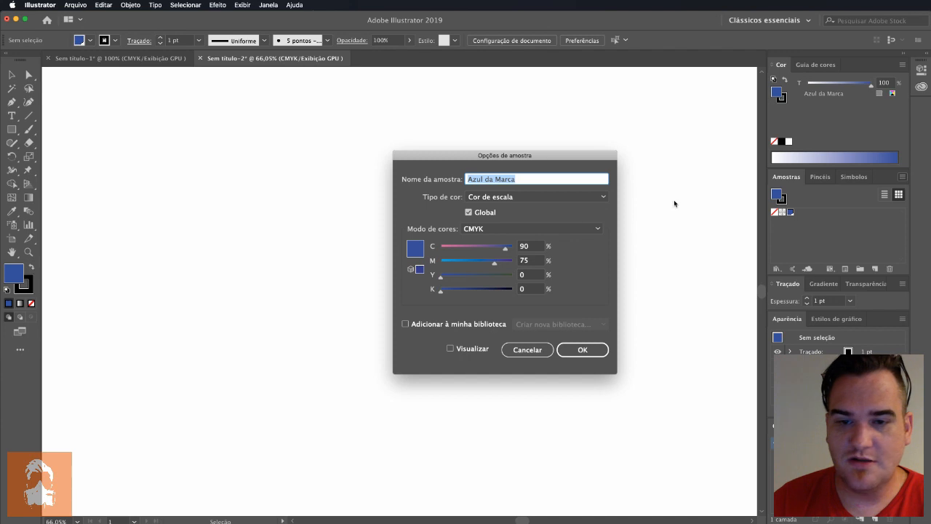
left_click(530, 349)
Detach the Swatches panel and display its swatches as large thumbnails.
left_click(903, 177)
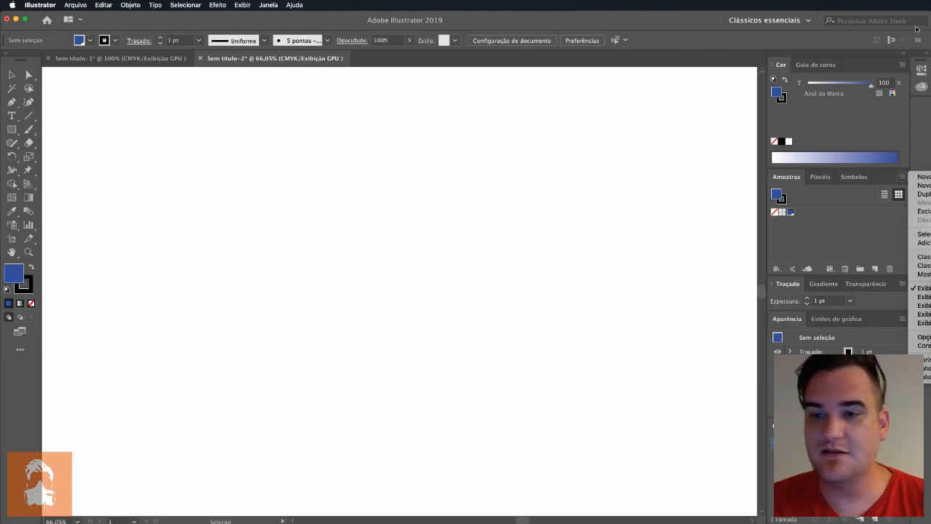
left_click(785, 179)
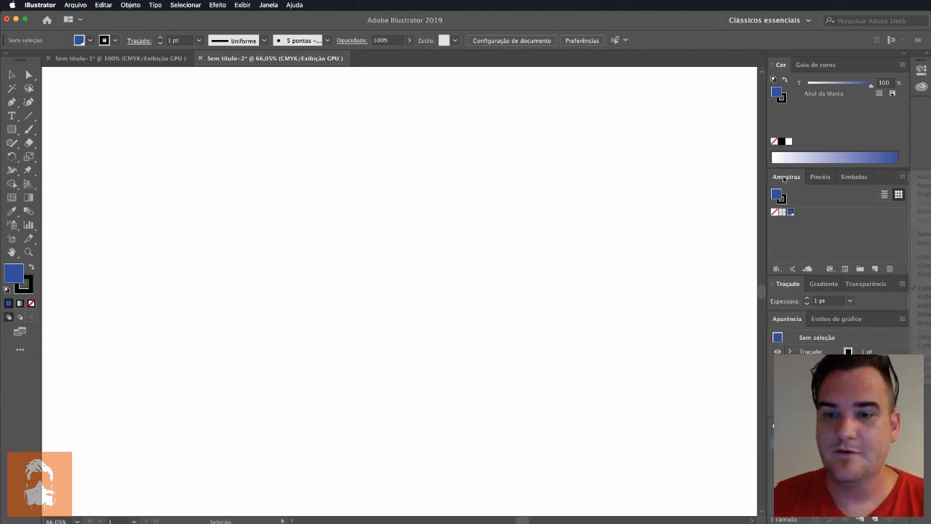
left_click_drag(785, 178, 315, 133)
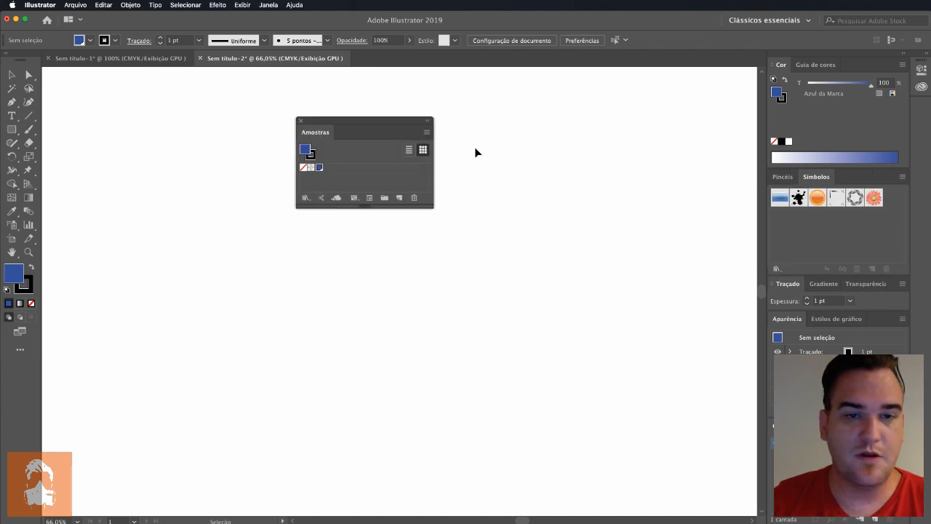
left_click(427, 133)
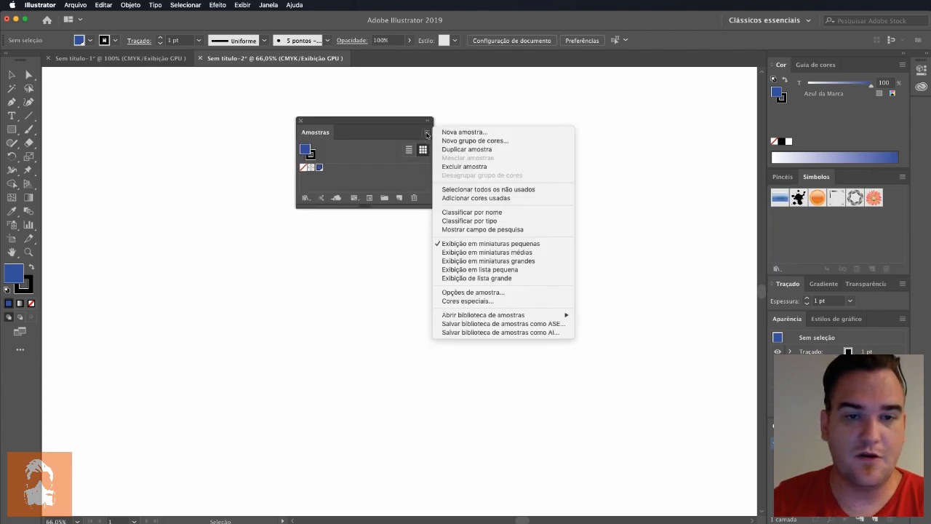
left_click(485, 261)
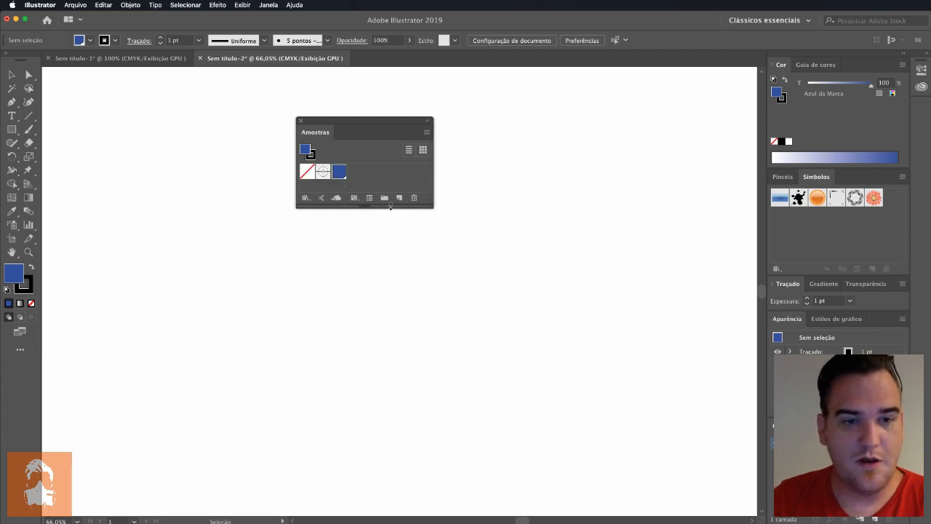
Make the floating Swatches panel taller and dock it back in its group ahead of Brushes and Symbols.
left_click_drag(390, 207, 386, 260)
left_click_drag(337, 133, 793, 180)
left_click_drag(856, 176, 788, 179)
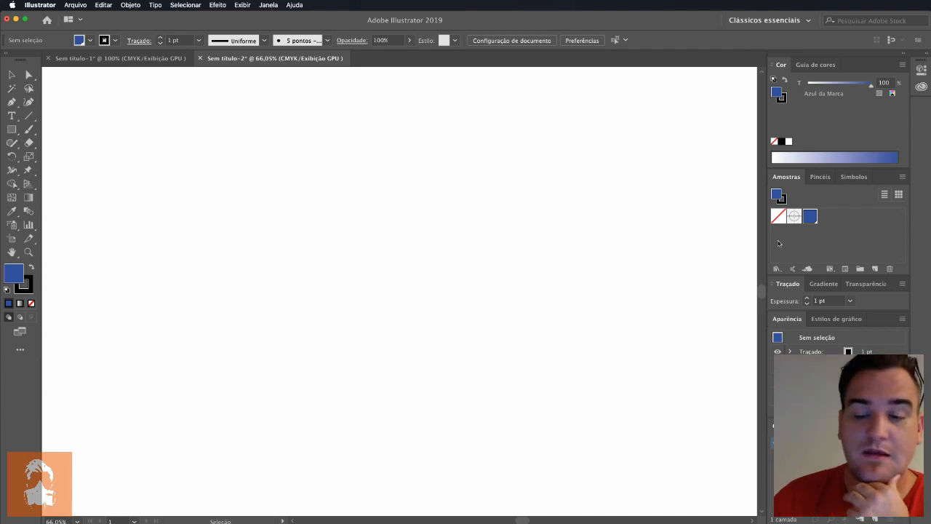
Turn off the Global option of the Azul da Marca swatch, then reopen its options and turn Global back on.
double_click(811, 220)
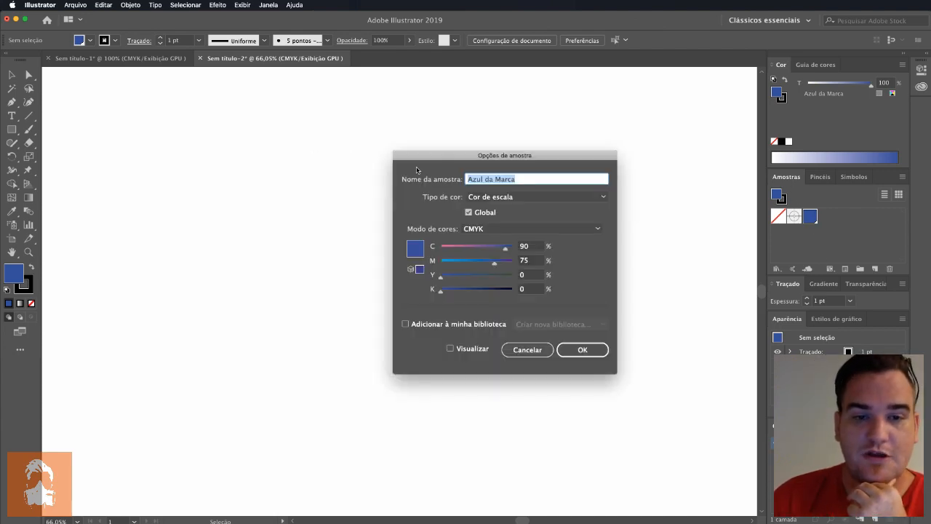
left_click(469, 212)
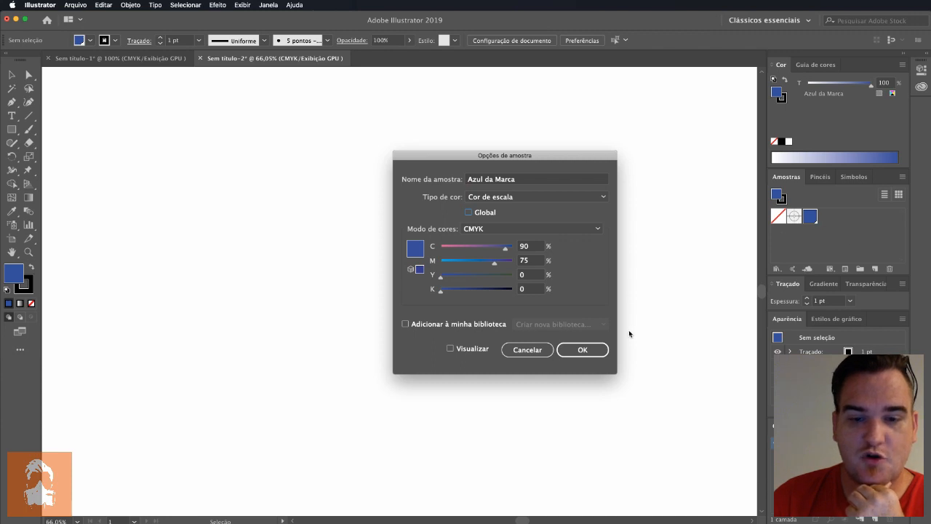
left_click(591, 349)
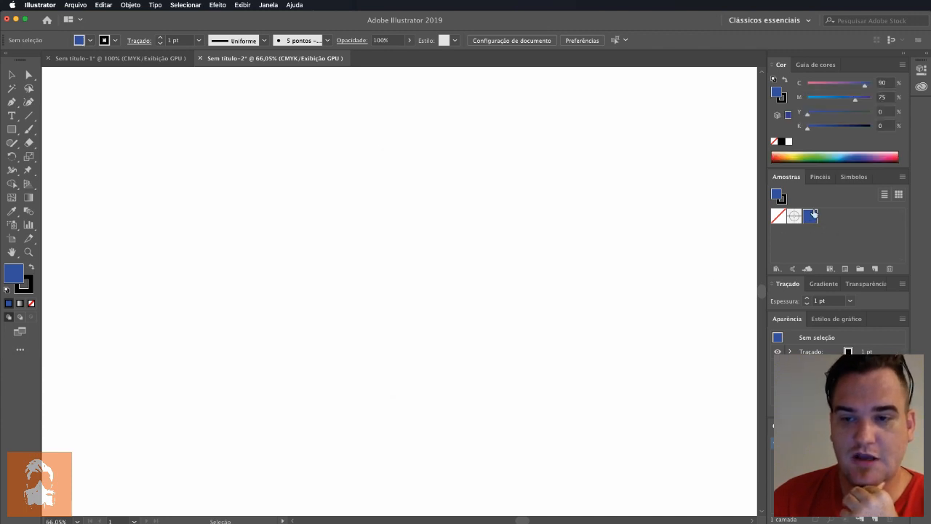
double_click(809, 217)
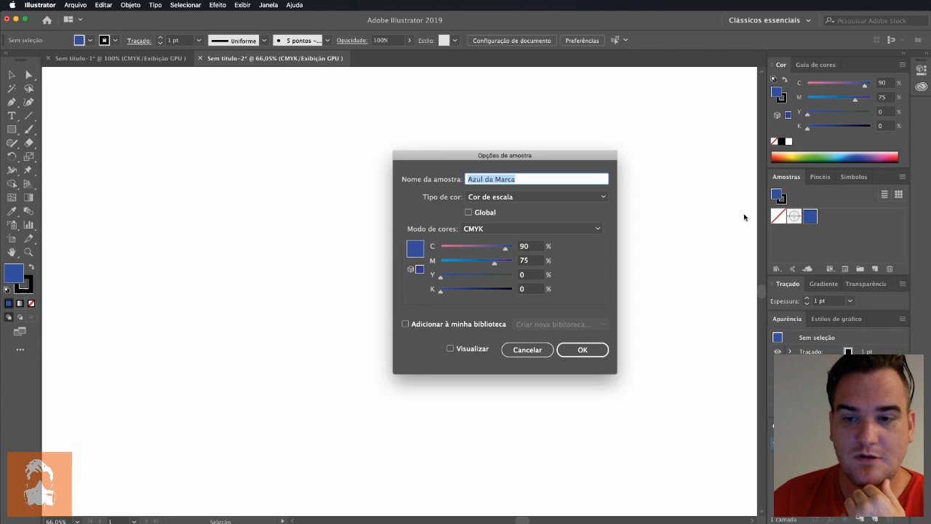
left_click(485, 216)
left_click(580, 352)
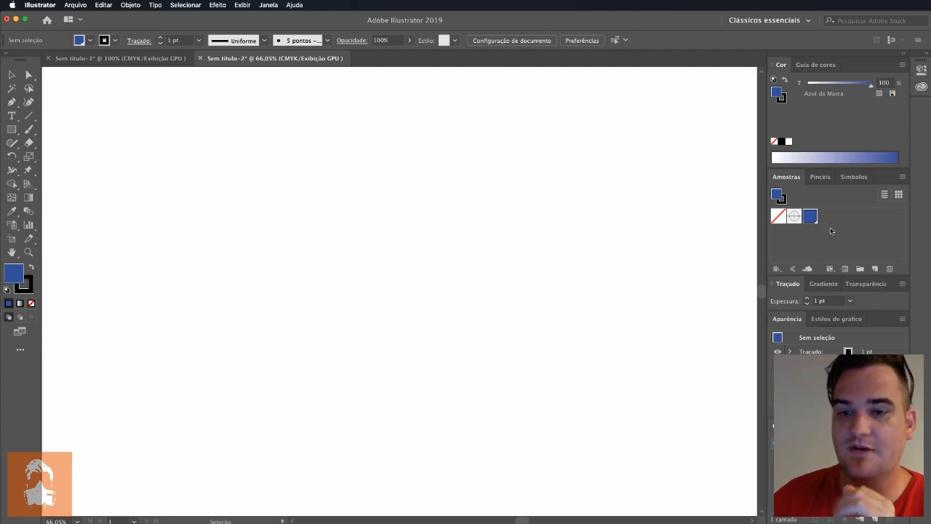
Switch the fill color to CMYK sliders and mix a red with C 0, M 100, Y 100, K 0.
left_click(830, 228)
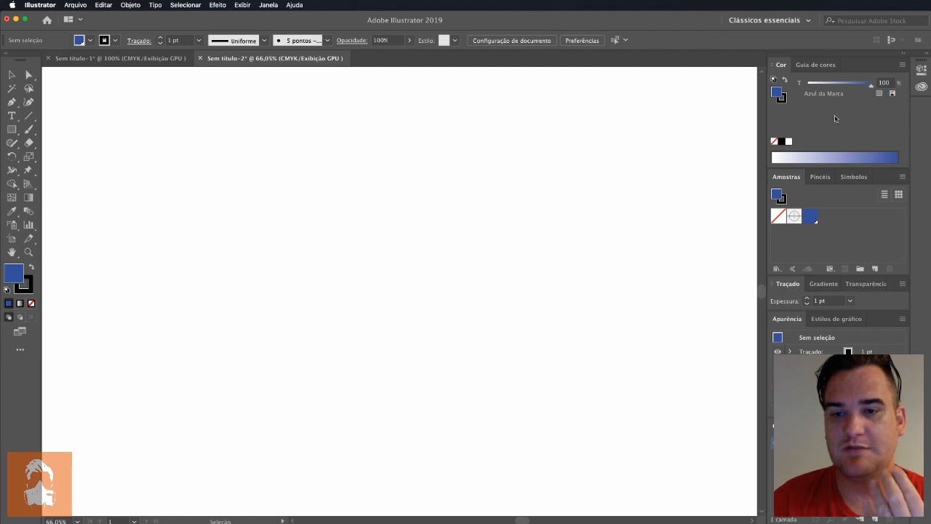
left_click(891, 94)
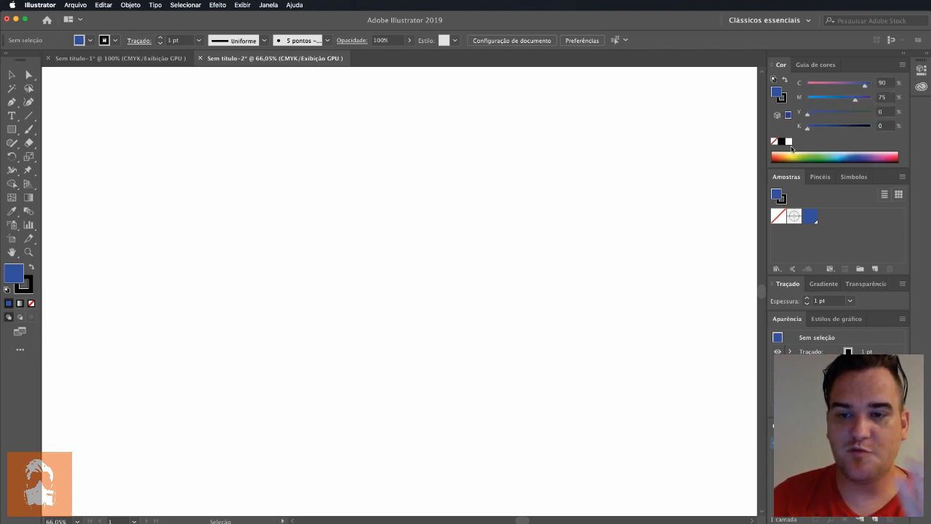
left_click(867, 85)
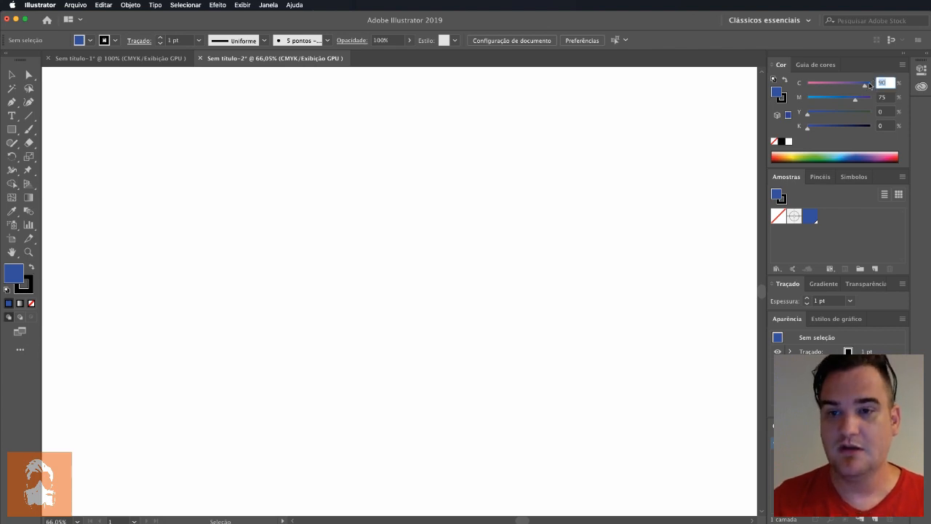
key("Tab")
key("shift+Tab")
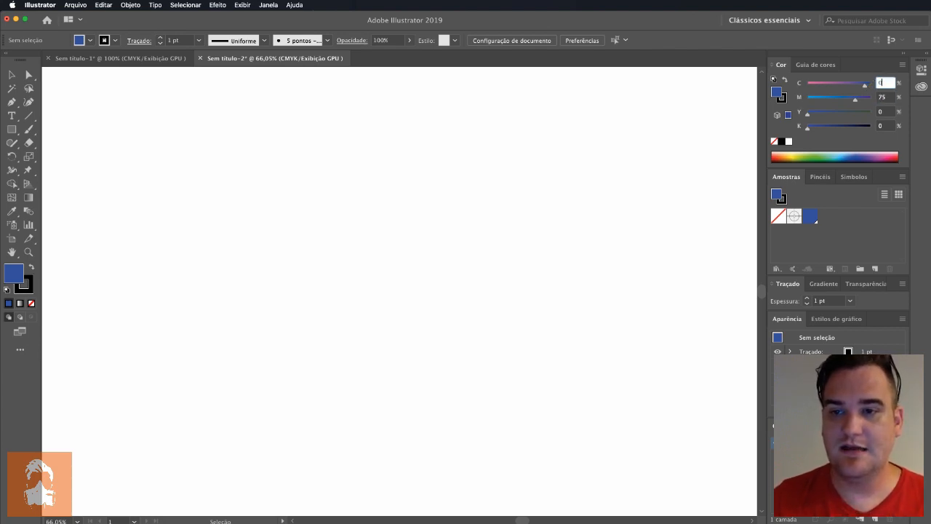
type("0")
key("Tab")
type("100")
key("Tab")
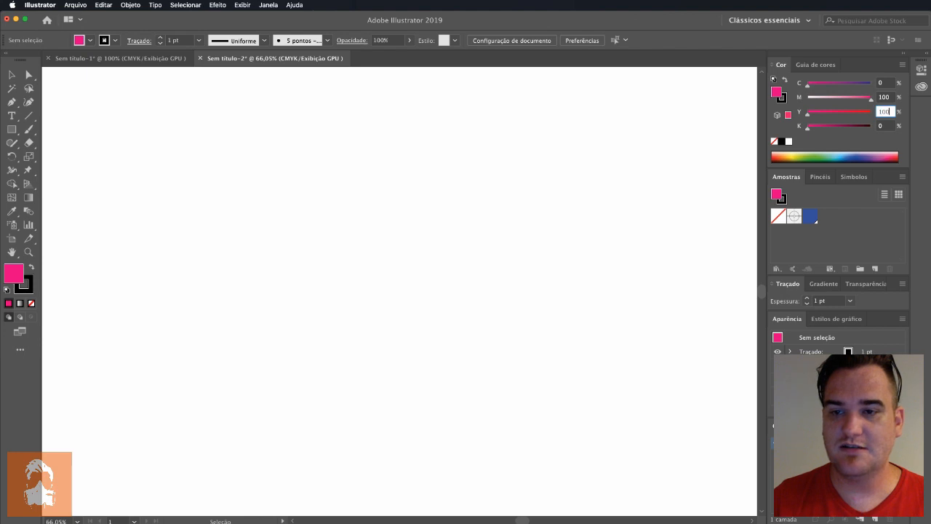
key("Tab")
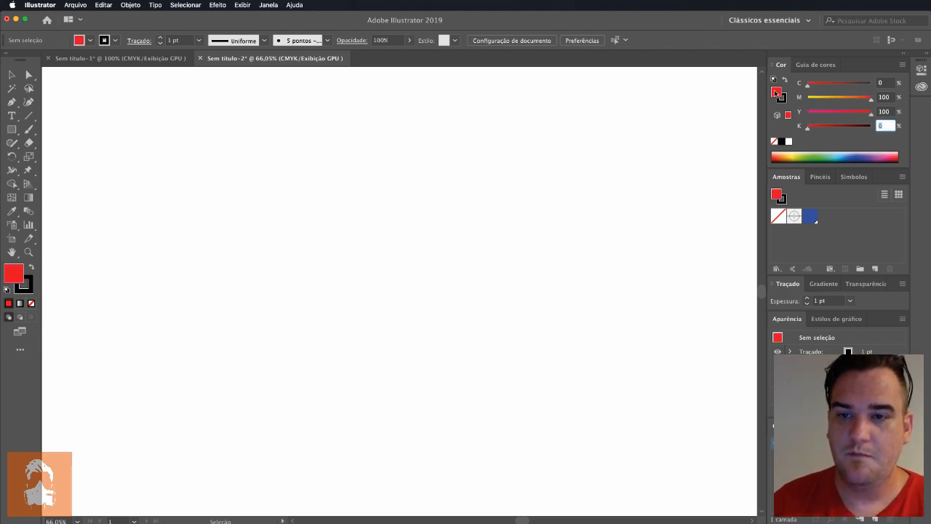
Add the red fill as a new swatch beside Azul da Marca and check its options without changing them.
left_click_drag(777, 93, 831, 224)
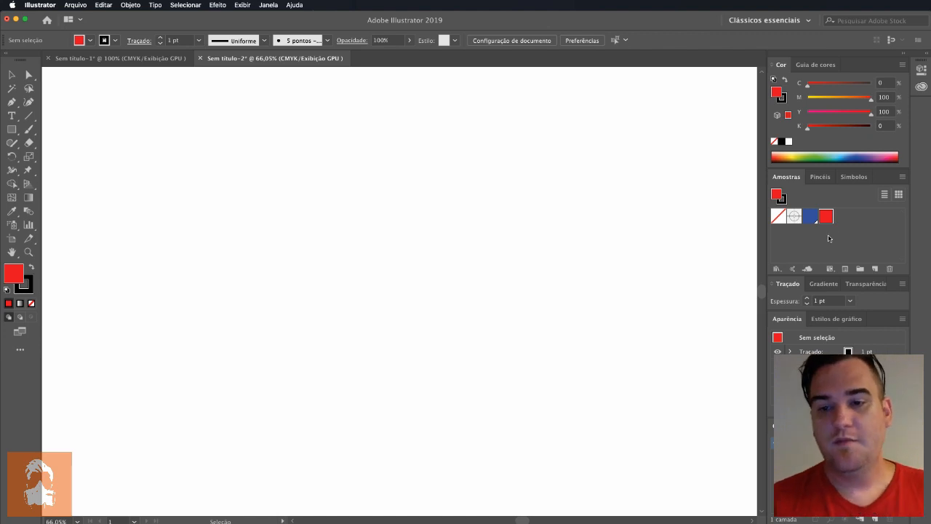
double_click(827, 218)
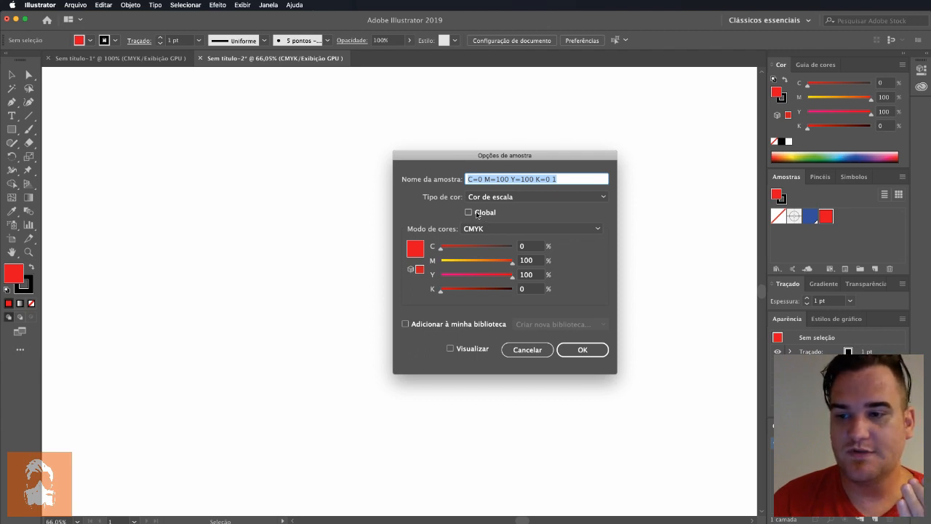
left_click(533, 350)
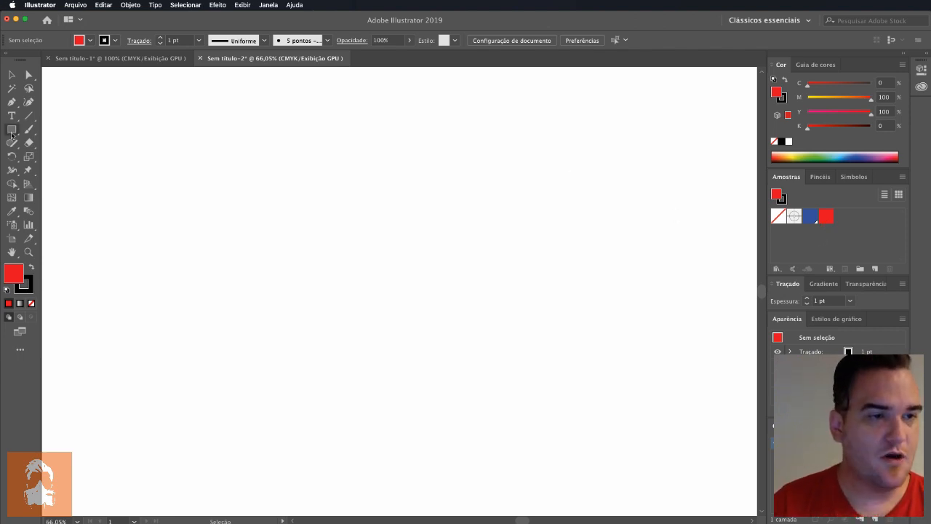
Draw seven scattered ellipses of varied sizes with the Ellipse tool, filled with the Azul da Marca swatch.
left_click_drag(11, 129, 63, 158)
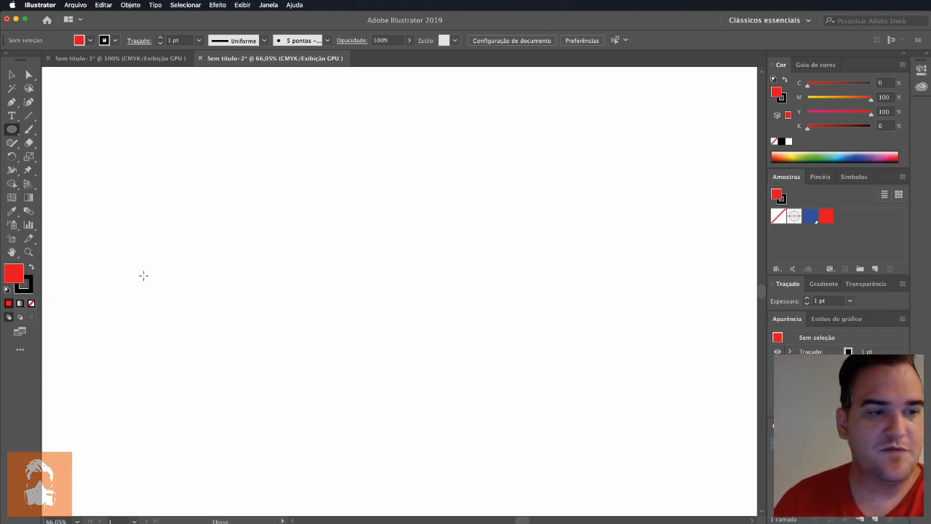
left_click(813, 221)
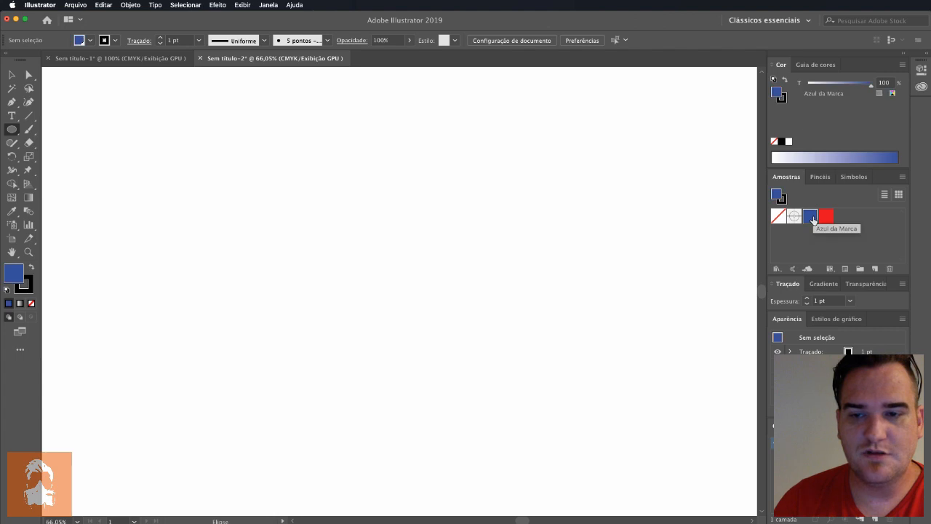
left_click_drag(277, 137, 313, 170)
left_click_drag(303, 216, 338, 250)
left_click_drag(369, 170, 453, 269)
left_click_drag(186, 211, 300, 313)
left_click_drag(388, 272, 425, 321)
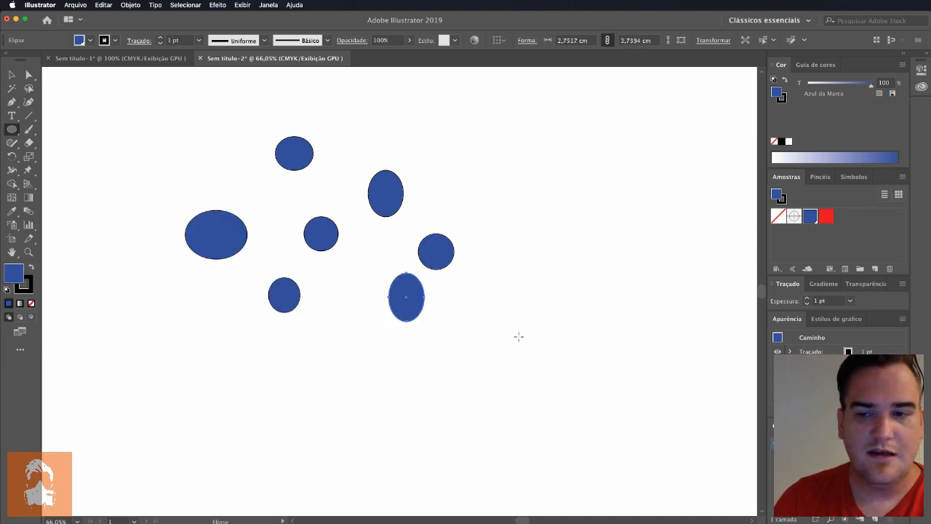
Recolor the last-drawn ellipse with the red swatch, add seven more red ellipses around the blue ones, and deselect everything.
left_click(825, 219)
left_click_drag(251, 184, 281, 214)
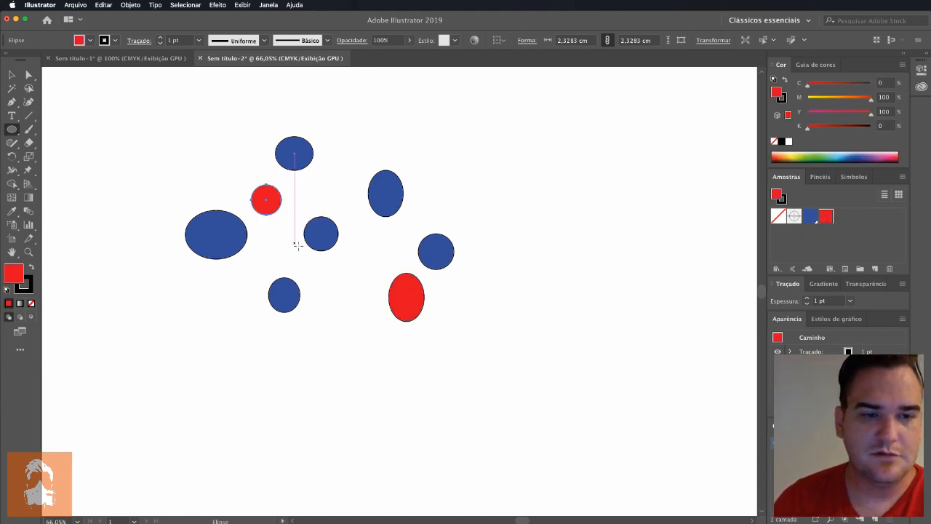
left_click_drag(325, 301, 359, 330)
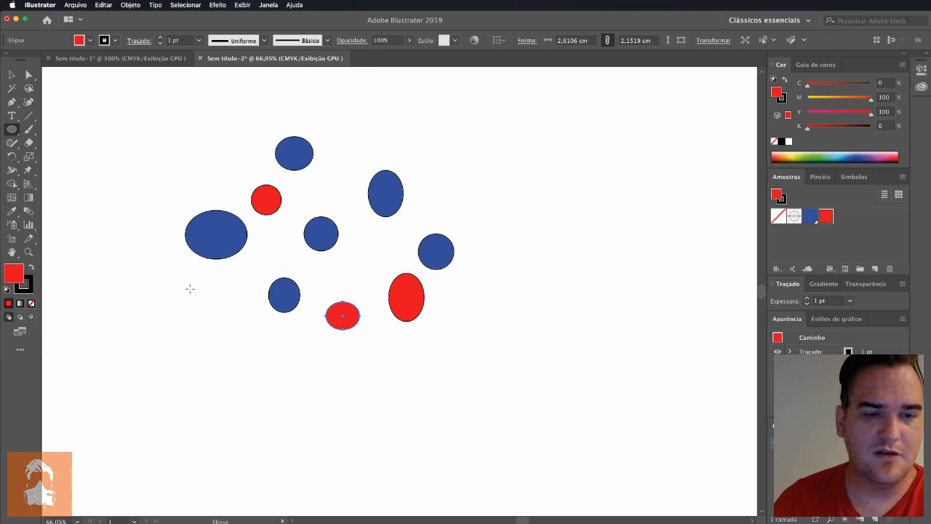
left_click_drag(189, 287, 230, 328)
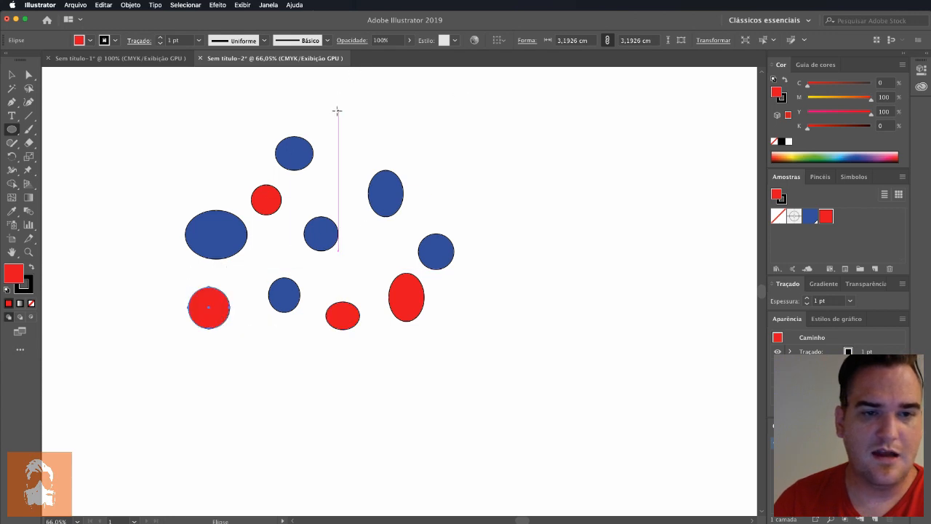
left_click_drag(339, 113, 377, 153)
left_click_drag(363, 245, 389, 275)
left_click_drag(189, 136, 228, 175)
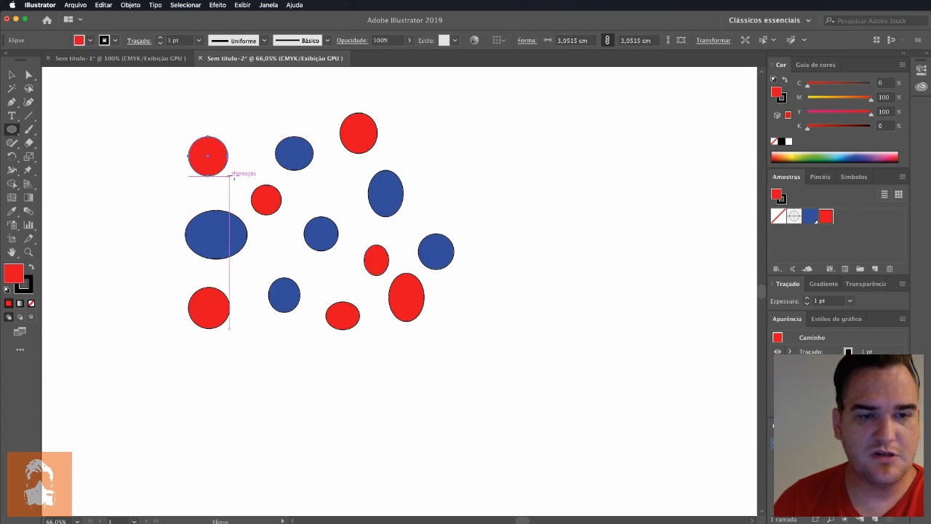
left_click_drag(275, 91, 317, 126)
left_click(11, 74)
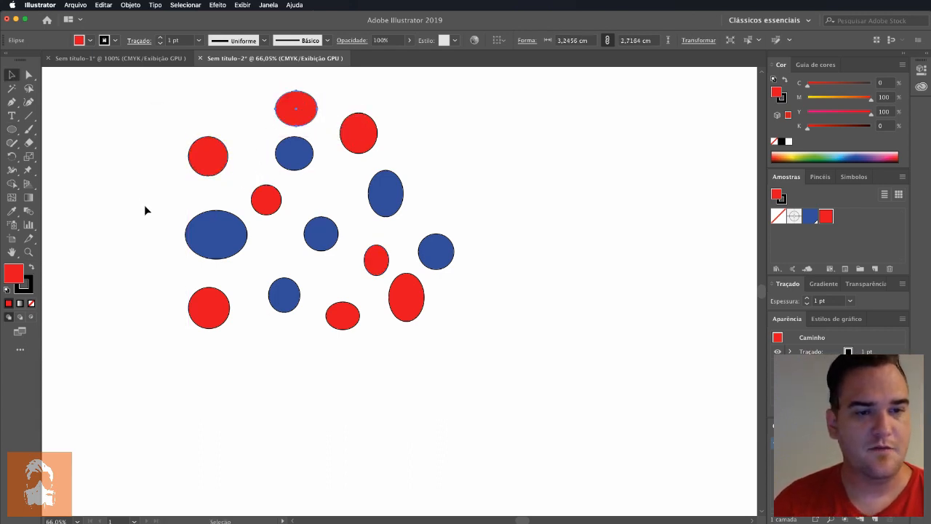
left_click(149, 226)
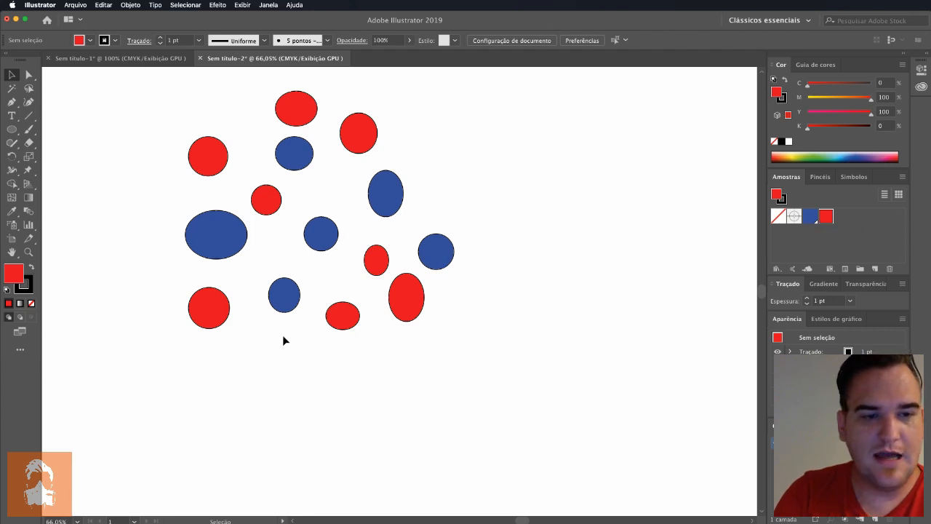
Open the Azul da Marca swatch options with nothing selected, move the dialog clear of the ellipses and turn on the preview.
left_click(826, 246)
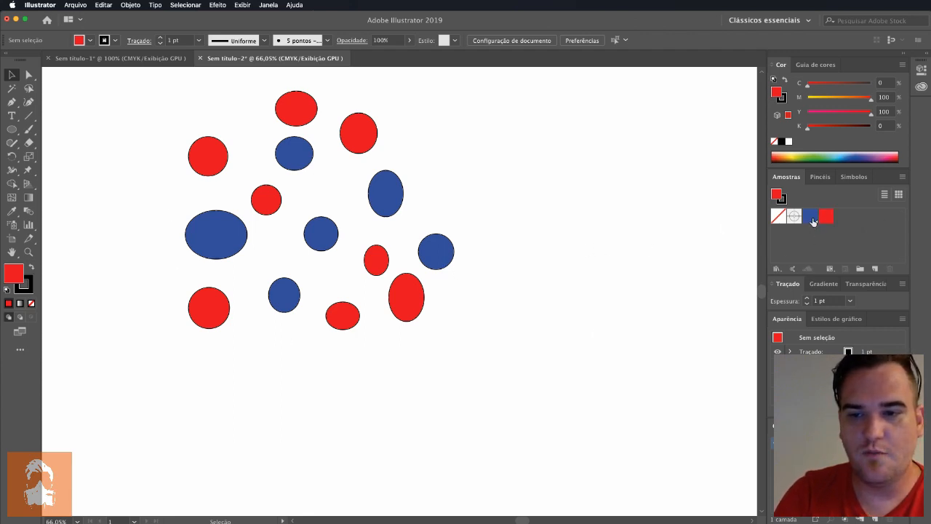
double_click(813, 218)
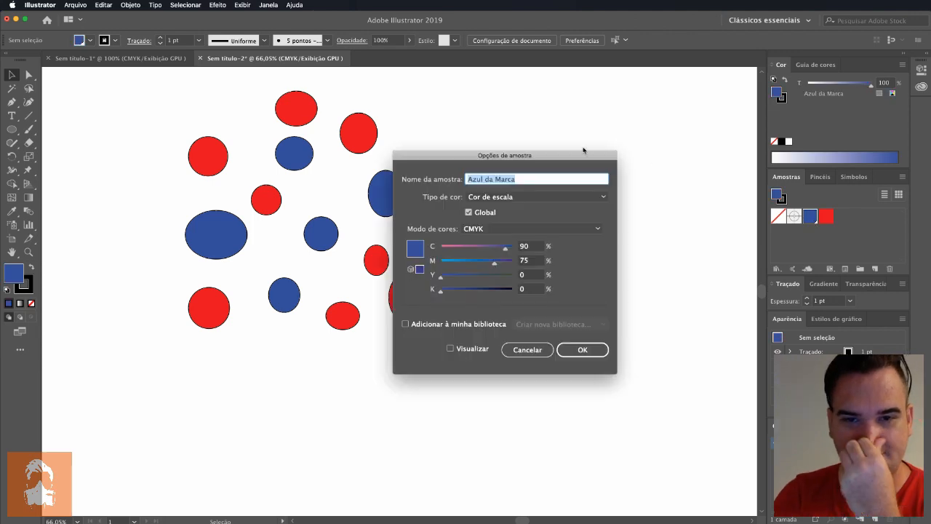
left_click_drag(580, 153, 703, 118)
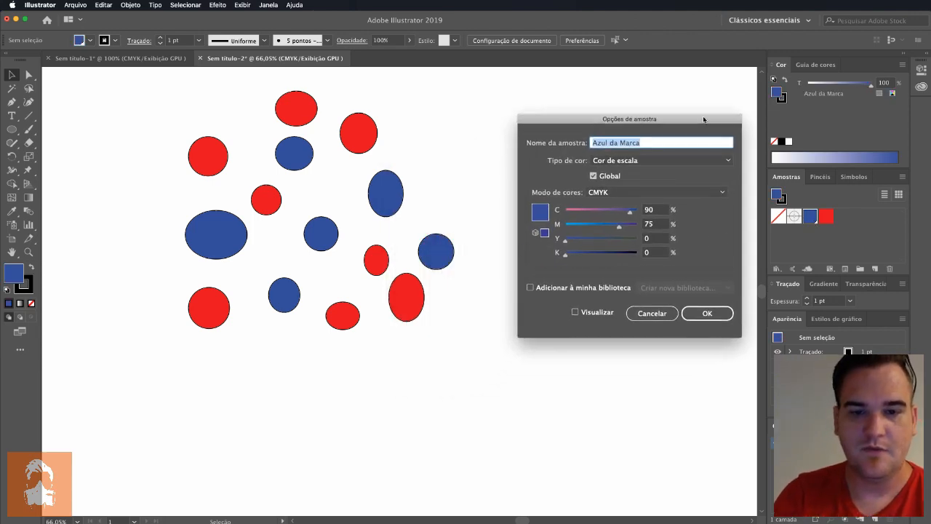
left_click(575, 312)
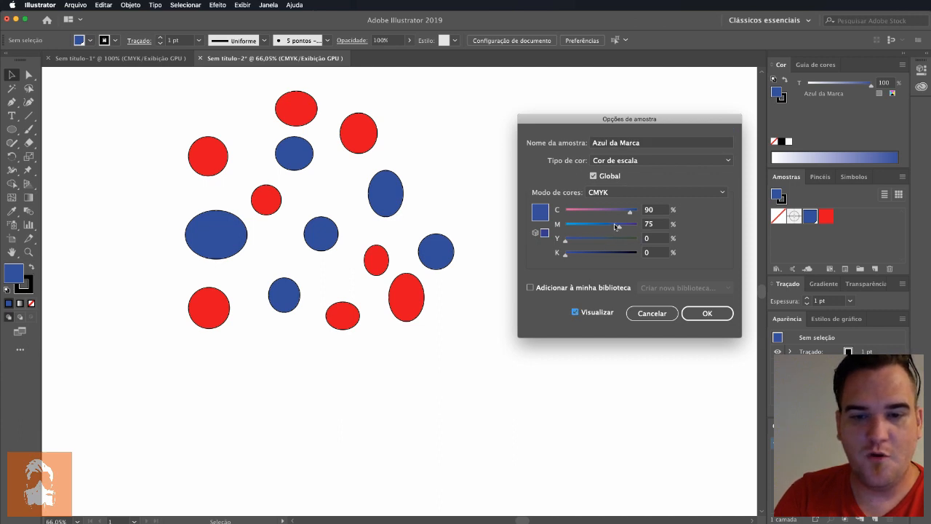
Try a reddish mix of C 11, M 85, Y 70, K 0 for the Azul da Marca swatch.
left_click_drag(615, 227, 573, 211)
left_click(593, 211)
left_click(625, 226)
left_click(617, 240)
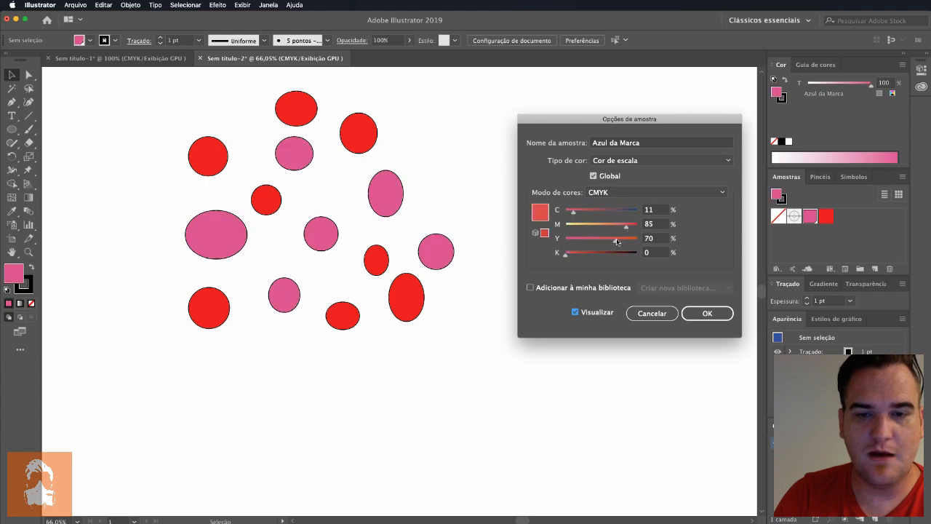
Change Azul da Marca to a darker blue, C 100, M 100, Y 0, K 13, and compare it with the original using the preview.
left_click_drag(616, 240, 561, 240)
left_click(608, 255)
left_click_drag(590, 226, 637, 219)
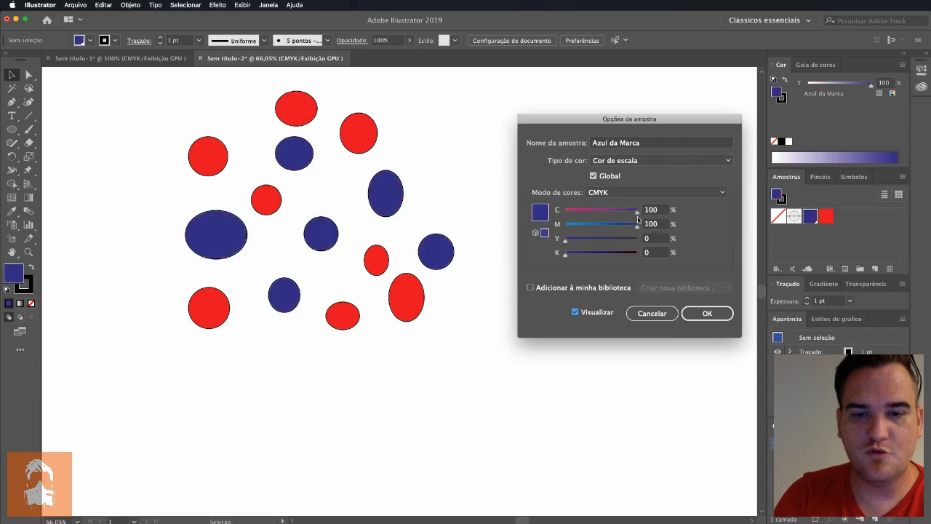
left_click_drag(568, 258, 575, 258)
left_click(587, 316)
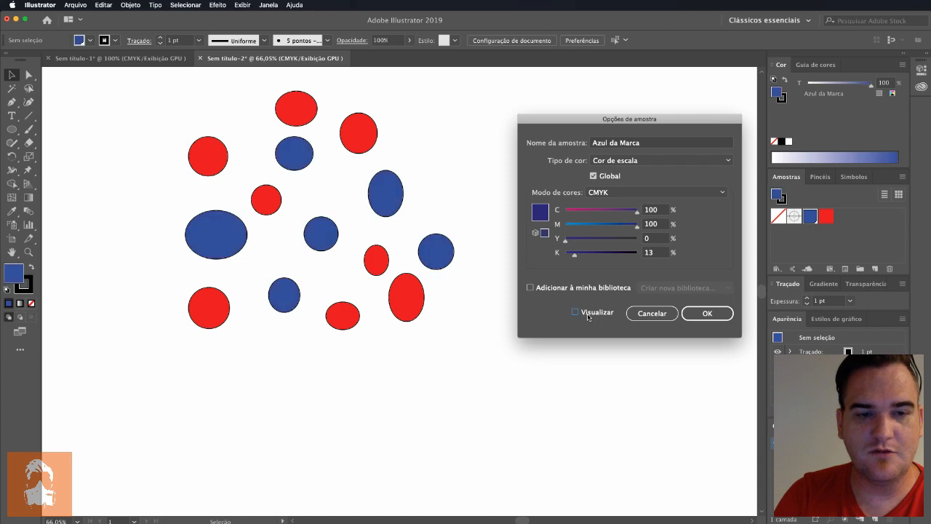
left_click(588, 316)
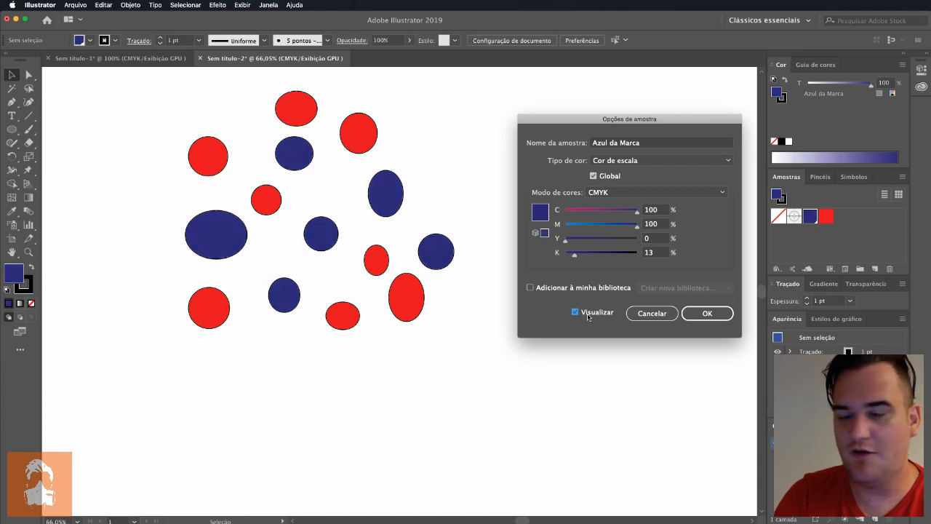
Try a green with M 0 and Y 100, return the swatch to M 100 and Y 0, and apply the changes.
left_click_drag(591, 225, 553, 225)
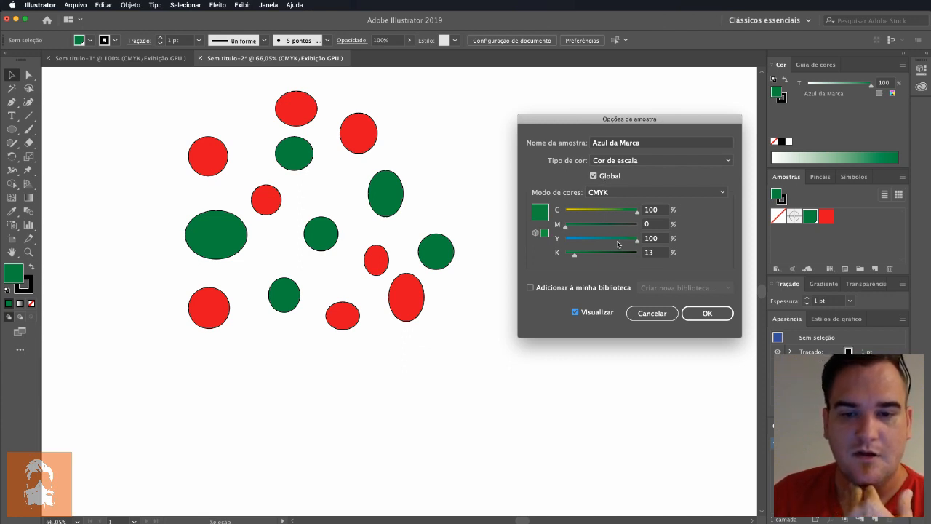
left_click_drag(620, 241, 658, 225)
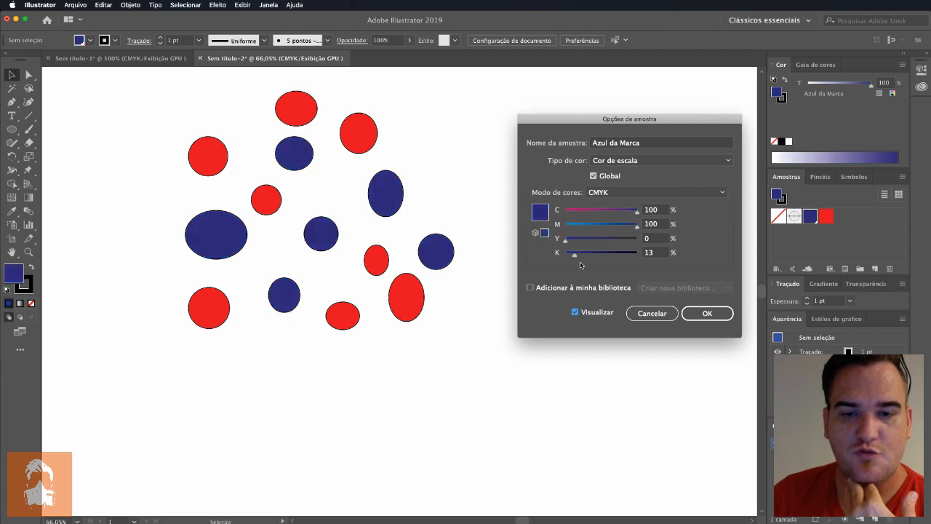
left_click(706, 313)
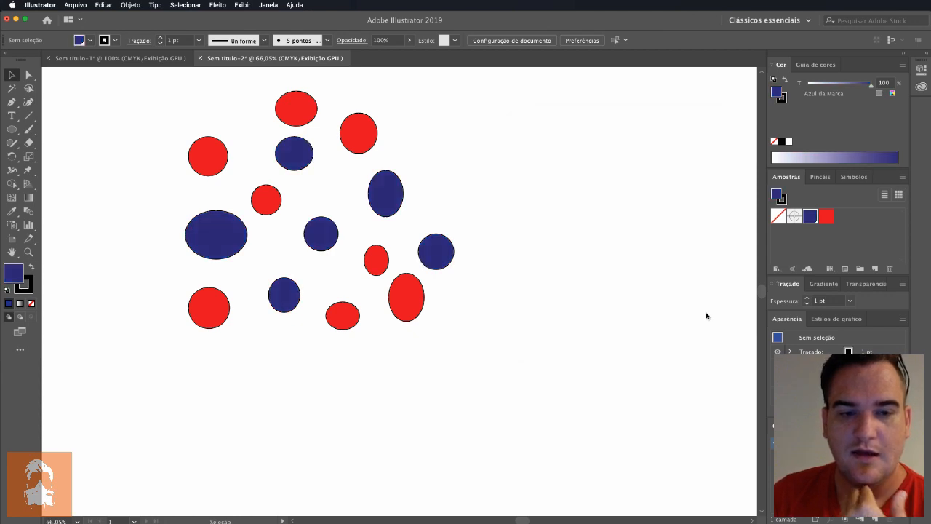
Change the non-global red swatch to an orange with M 54 and Y 100, with the preview on, and apply it.
double_click(830, 218)
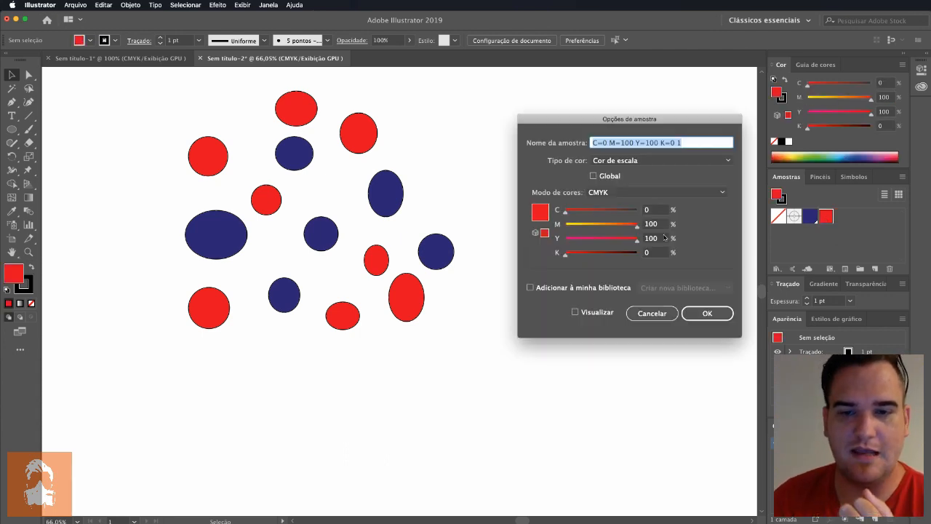
left_click_drag(632, 226, 608, 226)
left_click(601, 312)
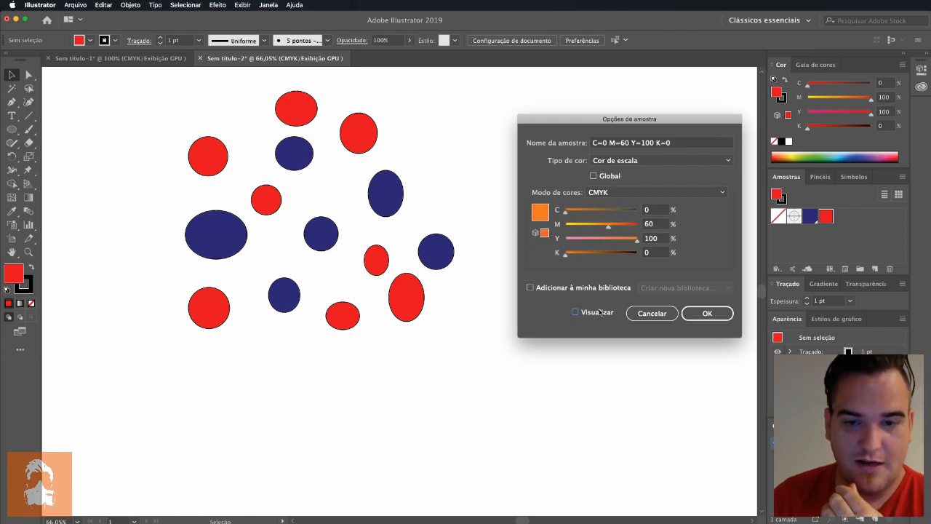
mouse_move(596, 228)
left_mouse_down()
mouse_move(566, 226)
mouse_move(619, 226)
mouse_move(603, 226)
left_mouse_up()
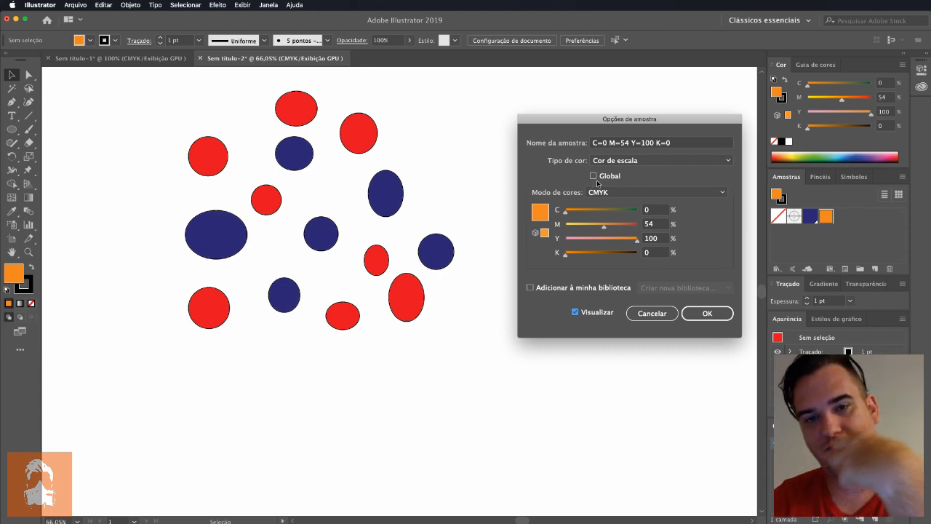
left_click(695, 312)
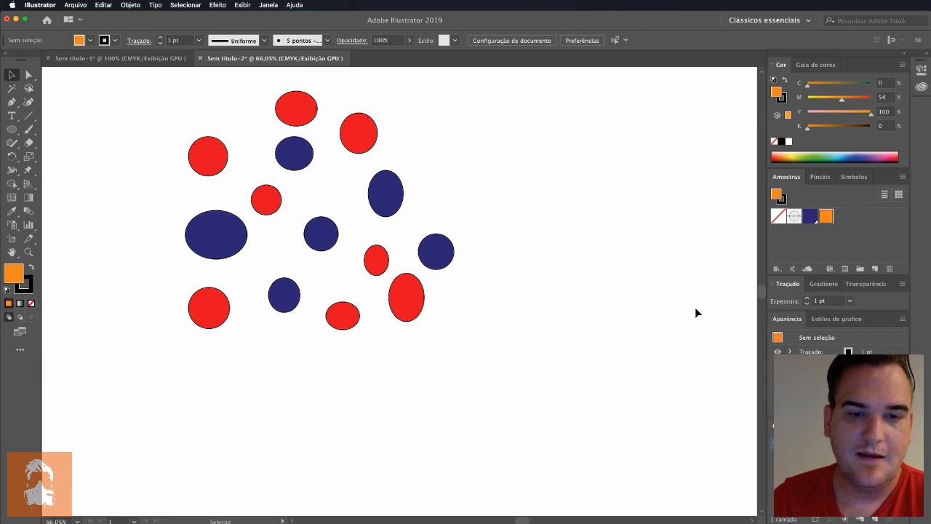
Select all the red ellipses and fill them with the orange swatch.
left_click(406, 305)
left_click(376, 268, "shift")
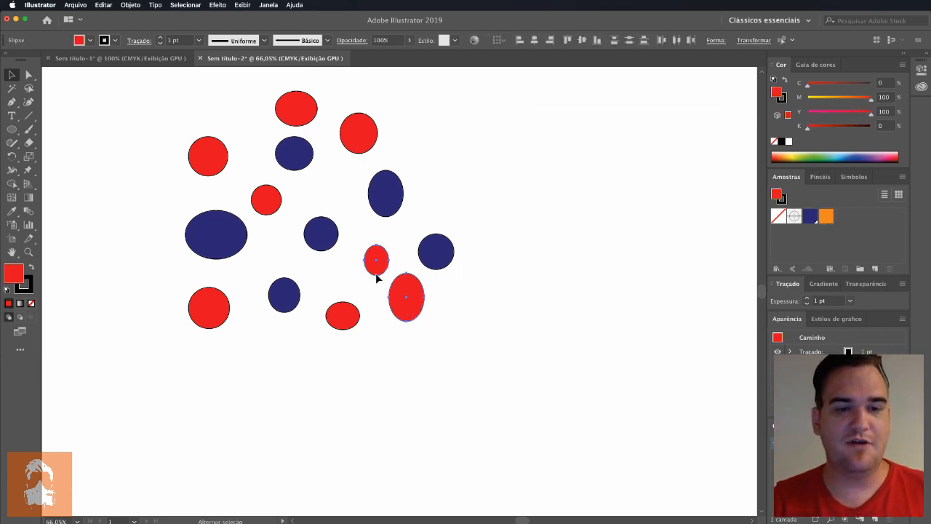
left_click(342, 325, "shift")
left_click(227, 312, "shift")
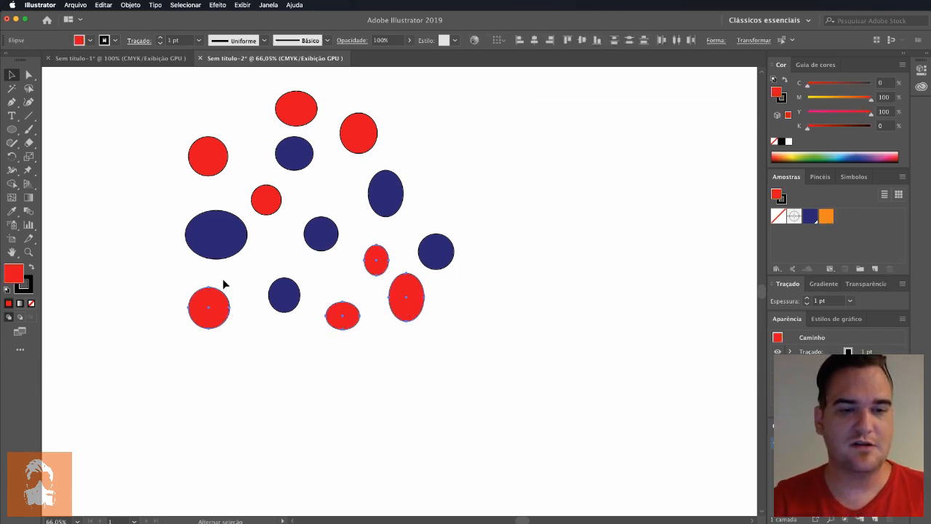
left_click(279, 203, "shift")
left_click(358, 135, "shift")
left_click(307, 115, "shift")
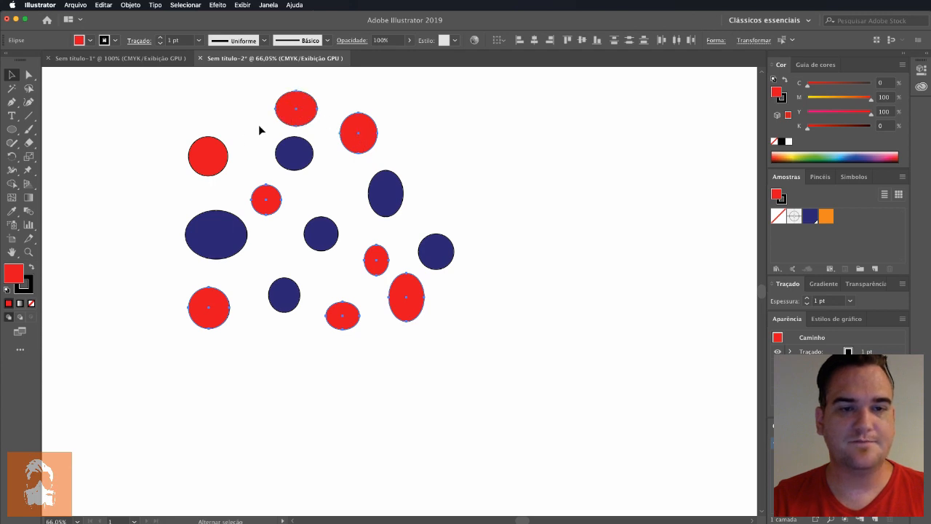
left_click(208, 155, "shift")
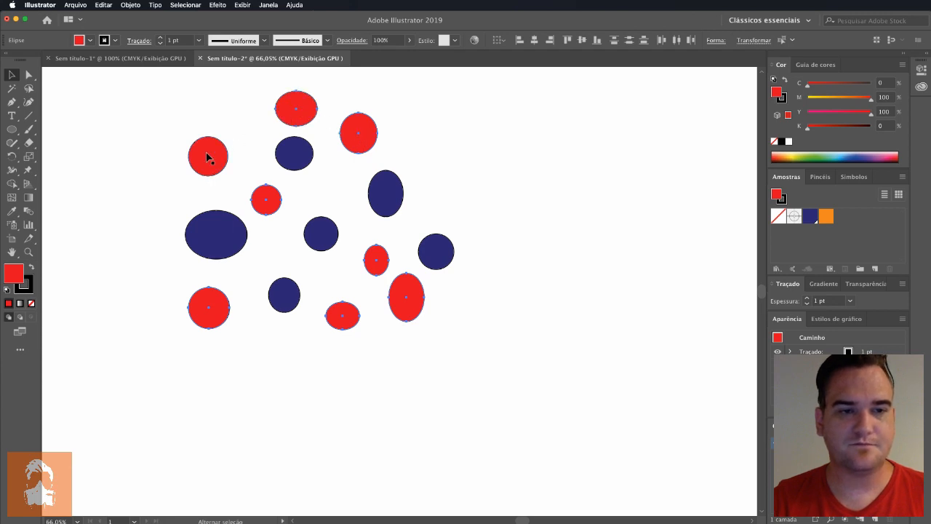
left_click(824, 218)
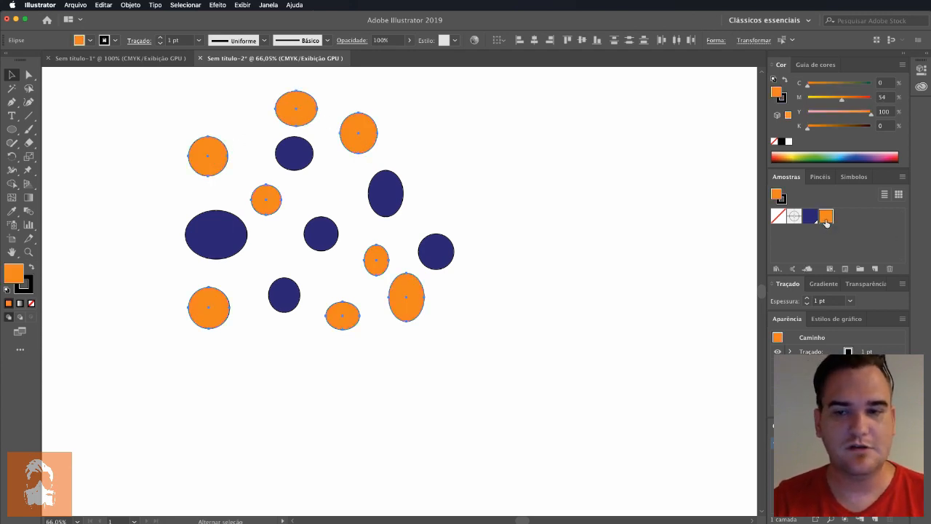
Make the orange swatch a global color and deselect the ellipses.
double_click(824, 217)
left_click(613, 177)
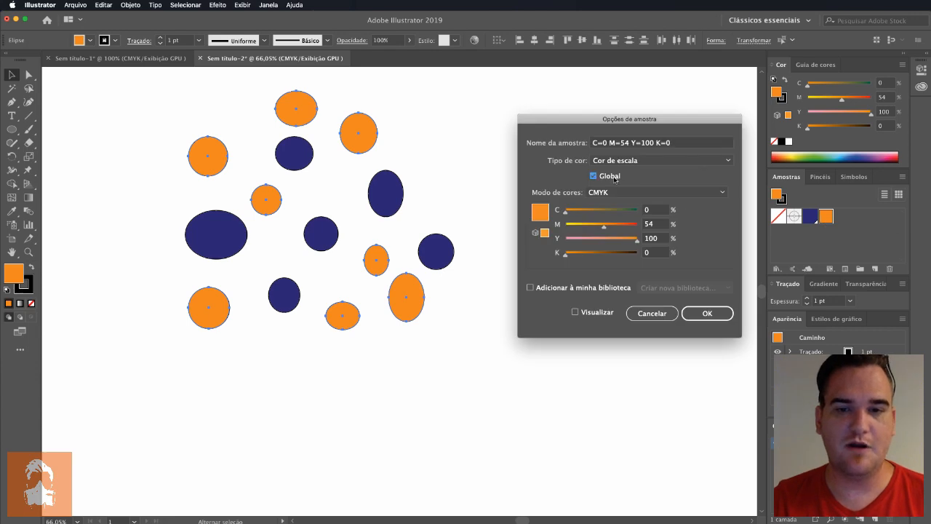
left_click(720, 314)
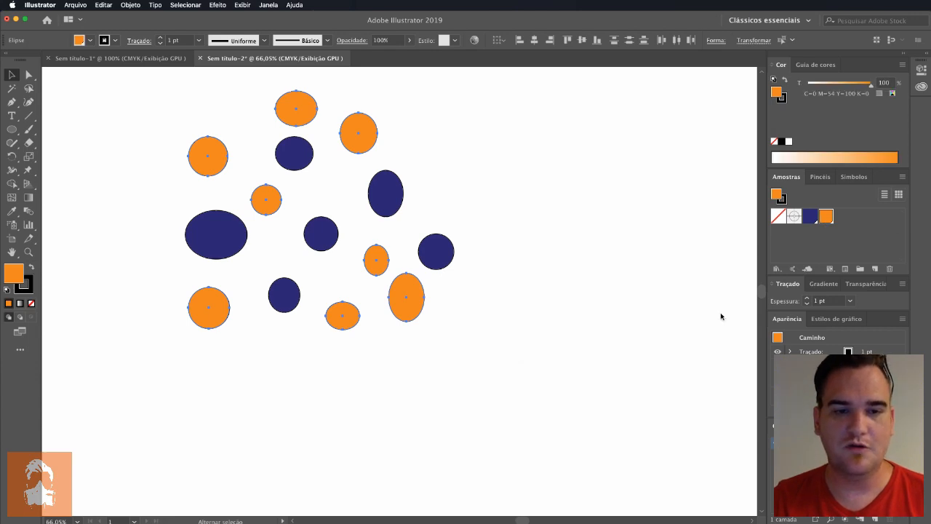
left_click(538, 282)
Try a dark pink mix of C 0, M 90, Y 10, K 38 for the global orange swatch with the preview on, and discard it.
double_click(826, 216)
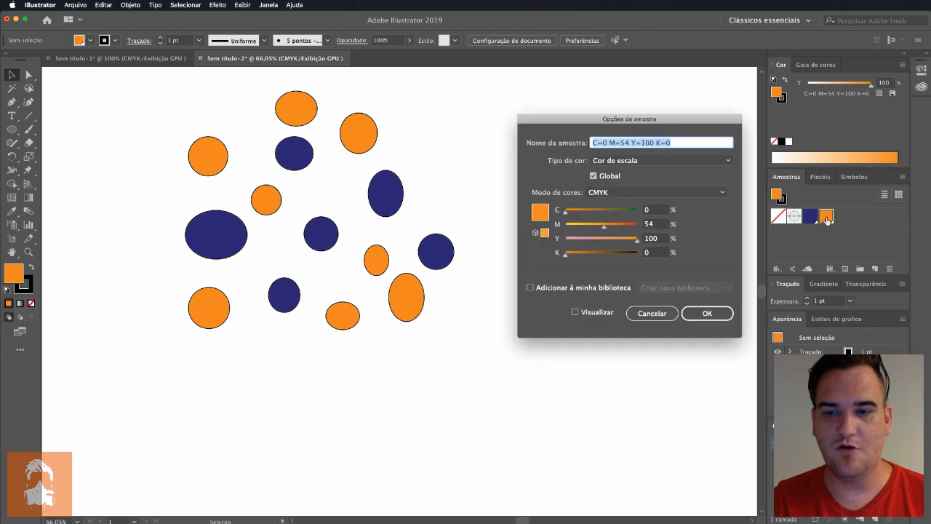
left_click_drag(604, 228, 631, 228)
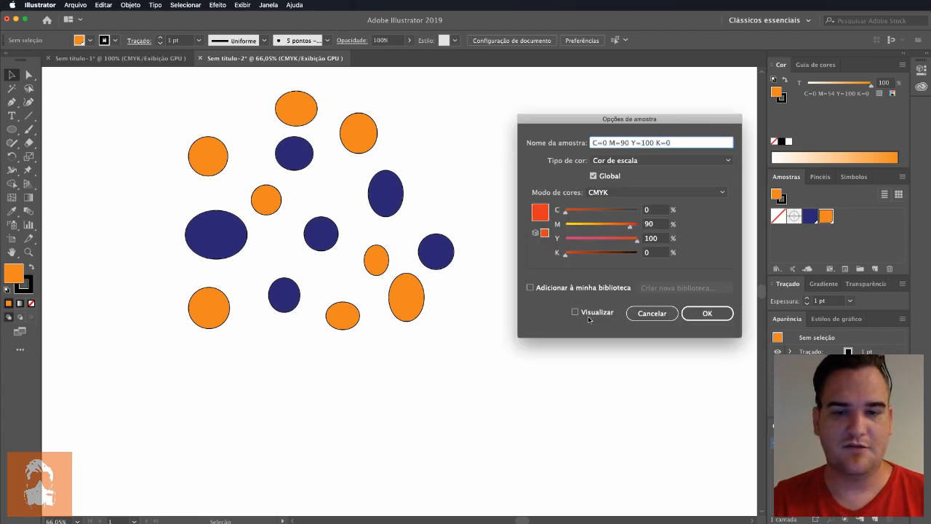
left_click(589, 317)
left_click(572, 240)
left_click_drag(573, 253, 593, 253)
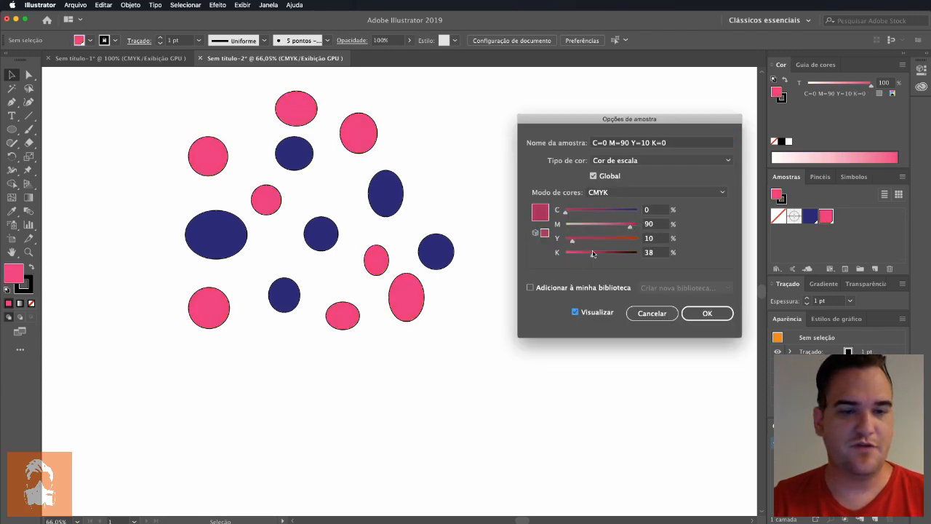
left_click(653, 315)
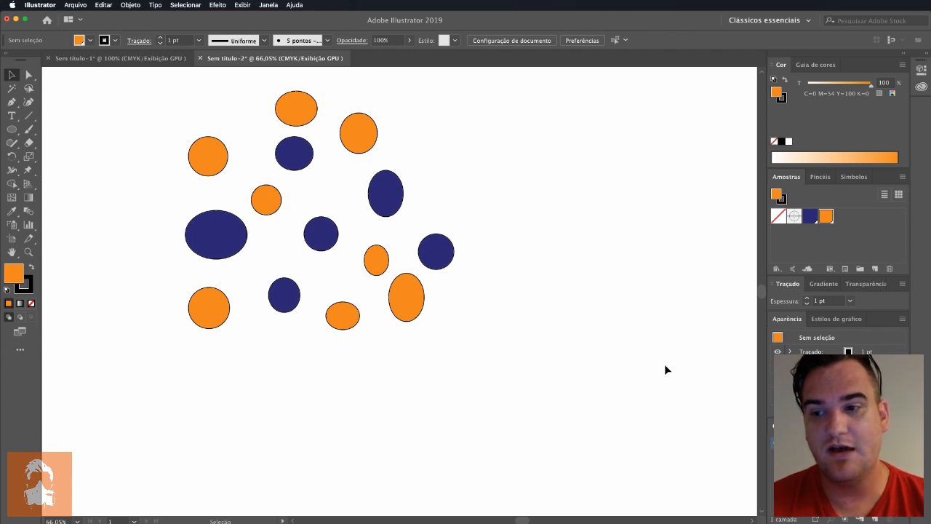
Select every ellipse that shares the fill color of the large orange ellipse at the lower right of the group.
left_click(399, 283)
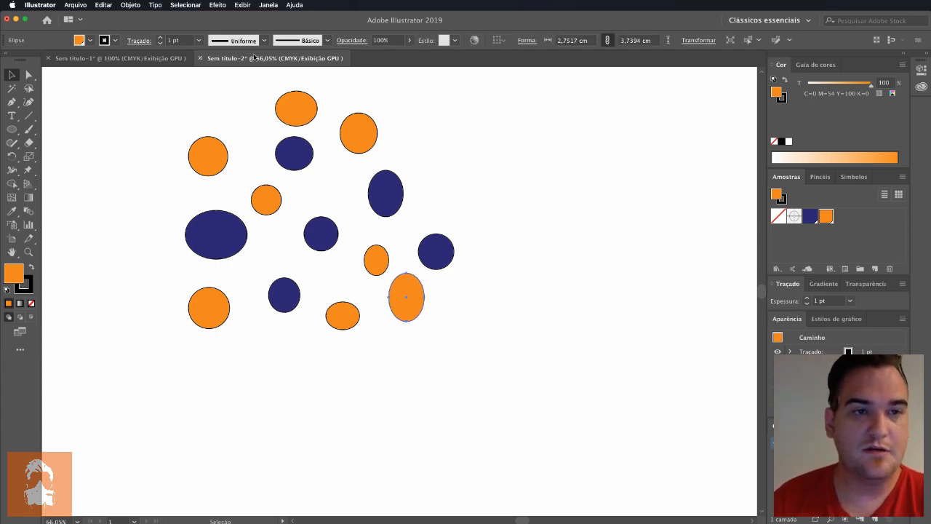
left_click(190, 6)
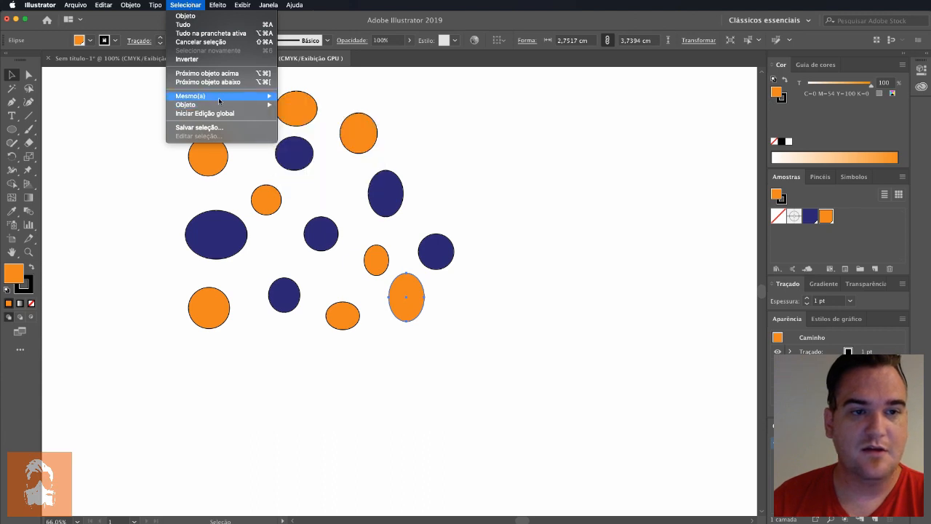
mouse_move(219, 97)
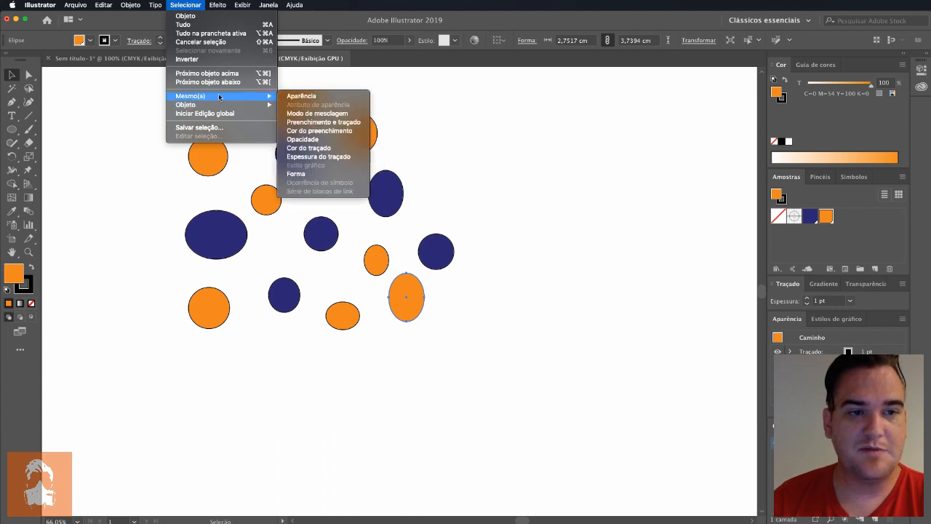
left_click(338, 134)
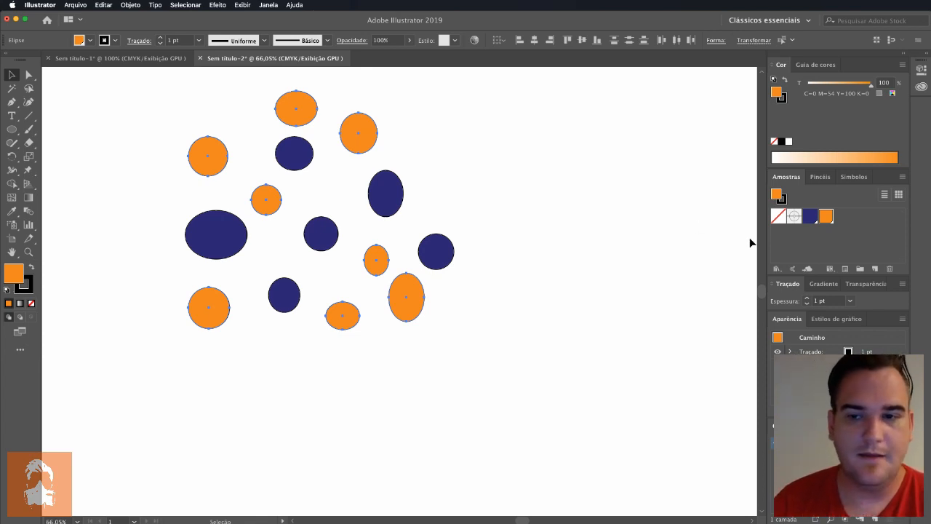
left_click(829, 235)
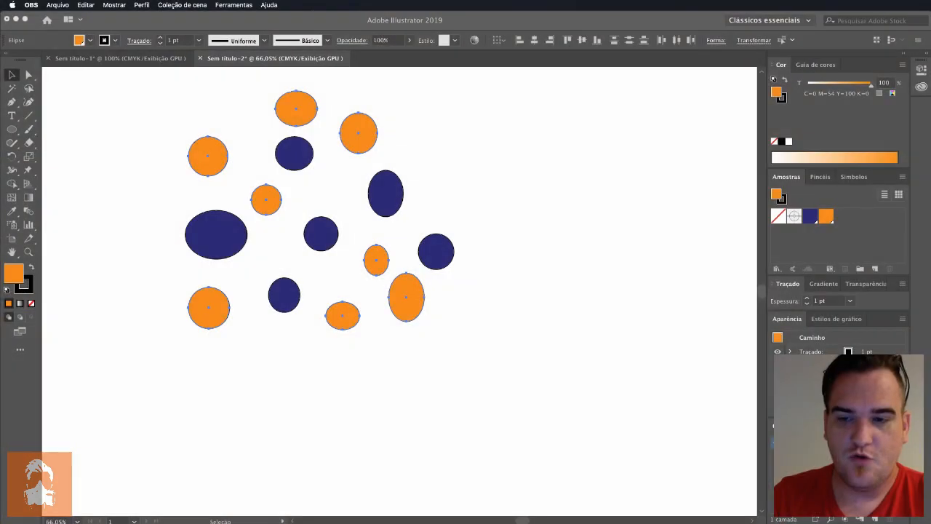
Select several blue and orange ellipses one at a time to check which swatch each one uses.
left_click(208, 232)
left_click(326, 235)
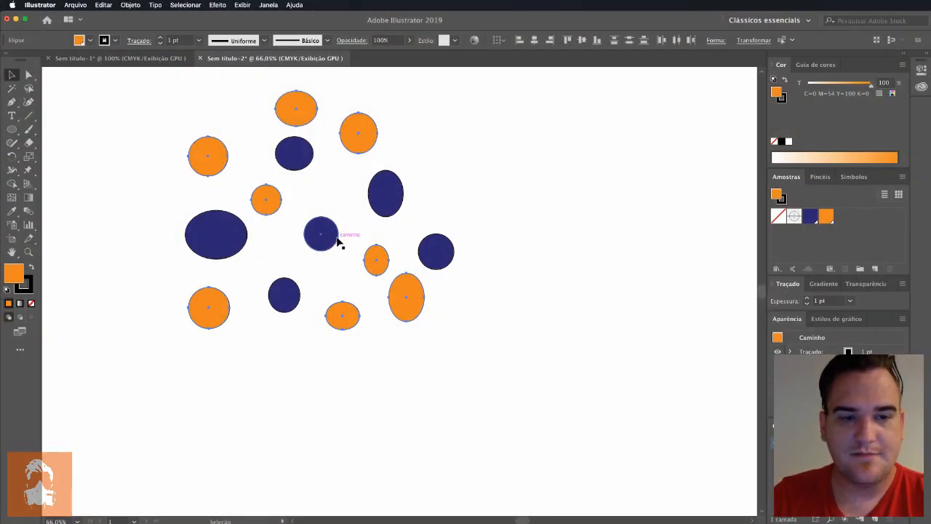
left_click(385, 201)
left_click(437, 254)
left_click(405, 304)
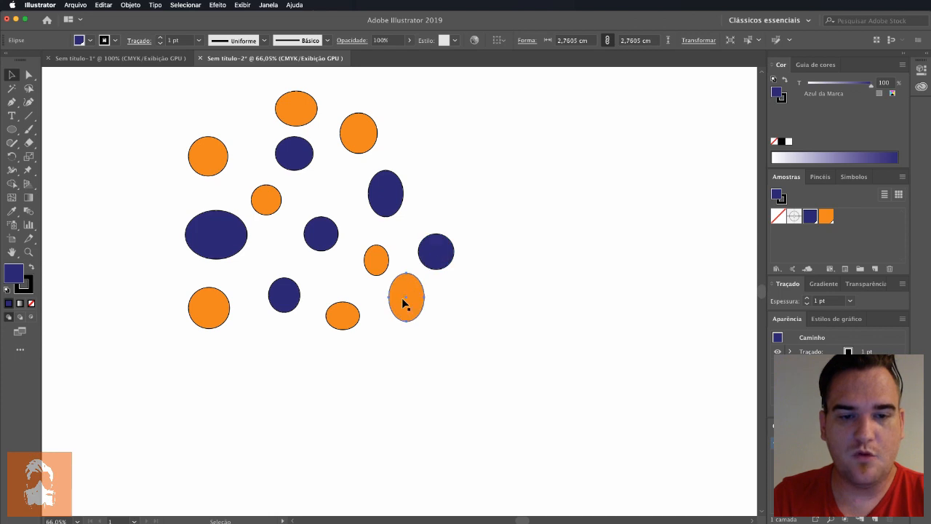
left_click(346, 314)
left_click(285, 300)
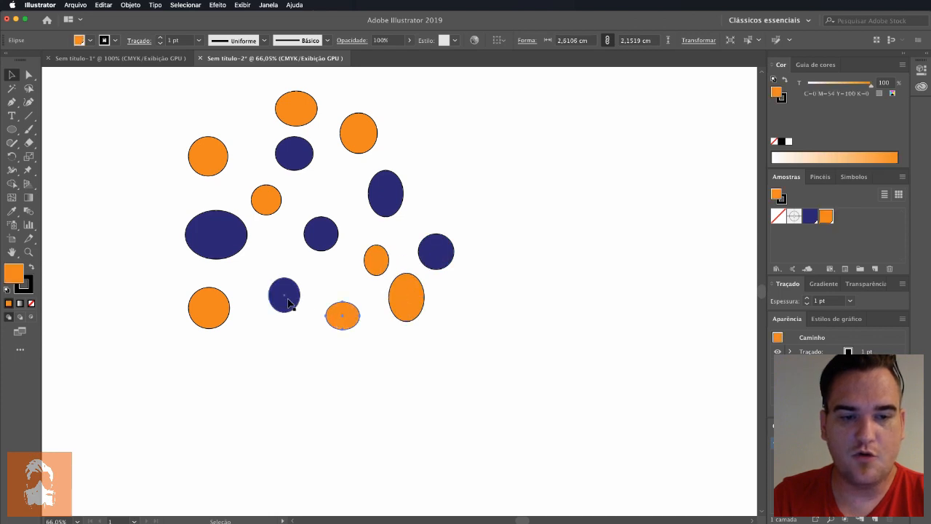
Convert the central blue ellipse's fill to plain CMYK values and reapply the Azul da Marca swatch to it.
left_click(321, 242)
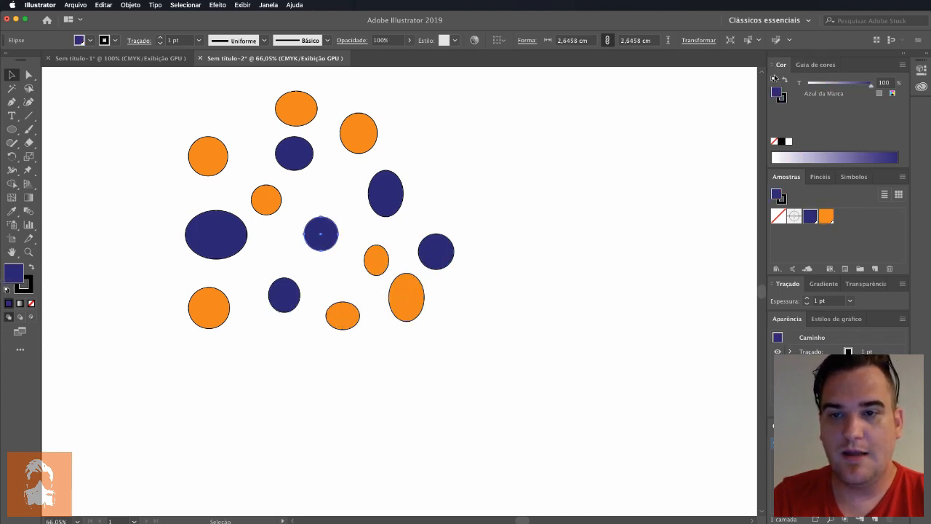
left_click(892, 93)
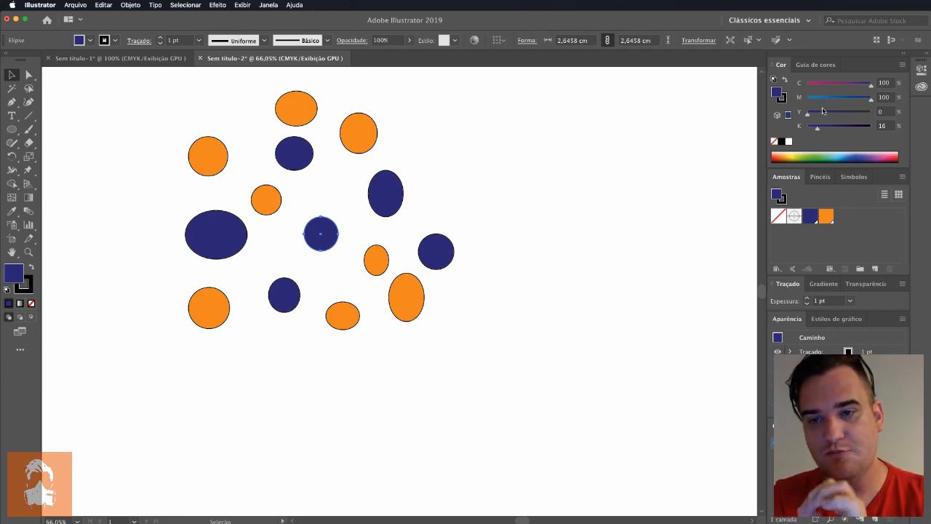
left_click(810, 216)
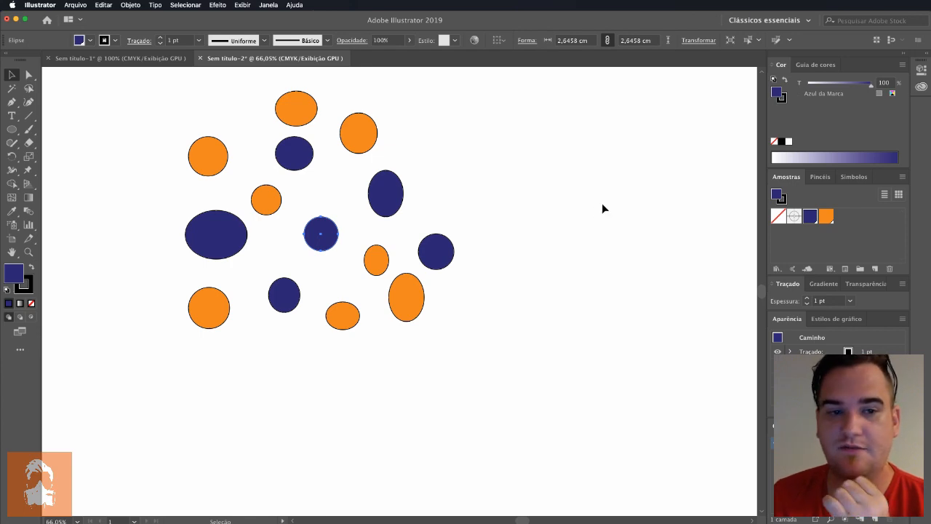
Examine the Azul da Marca tint on the individual blue ellipses around the group.
left_click(229, 234)
left_click(287, 292)
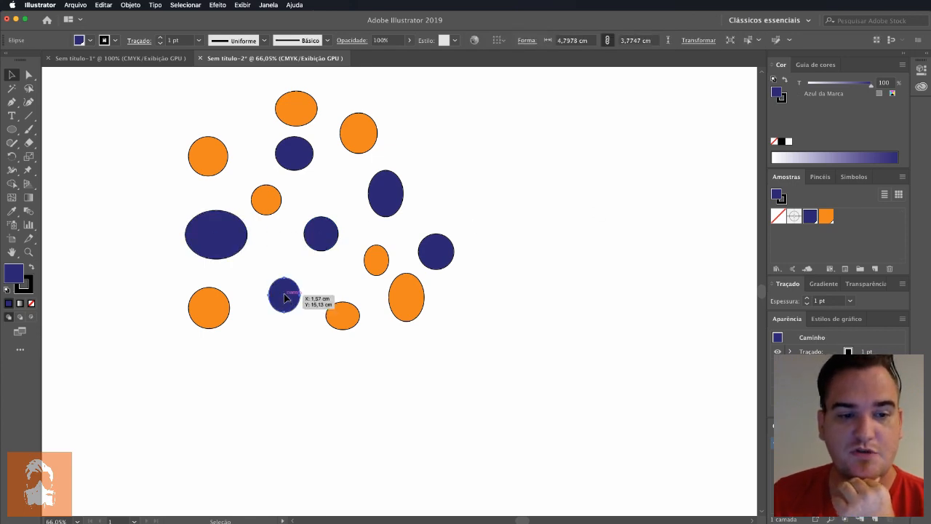
left_click(386, 198)
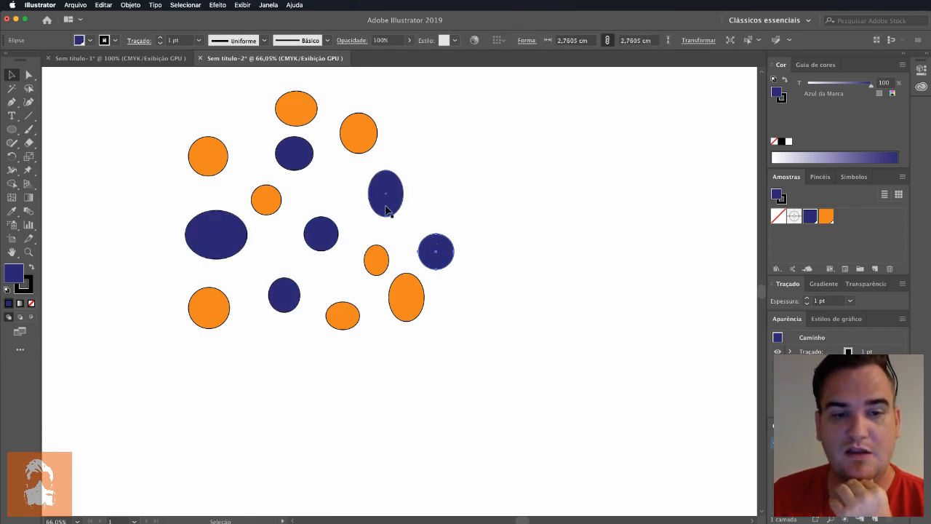
left_click(306, 167)
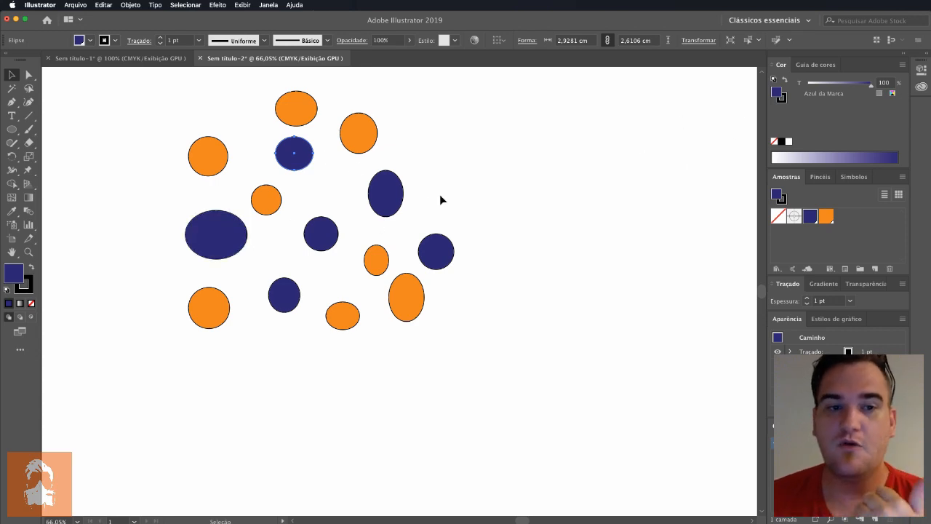
left_click(232, 240)
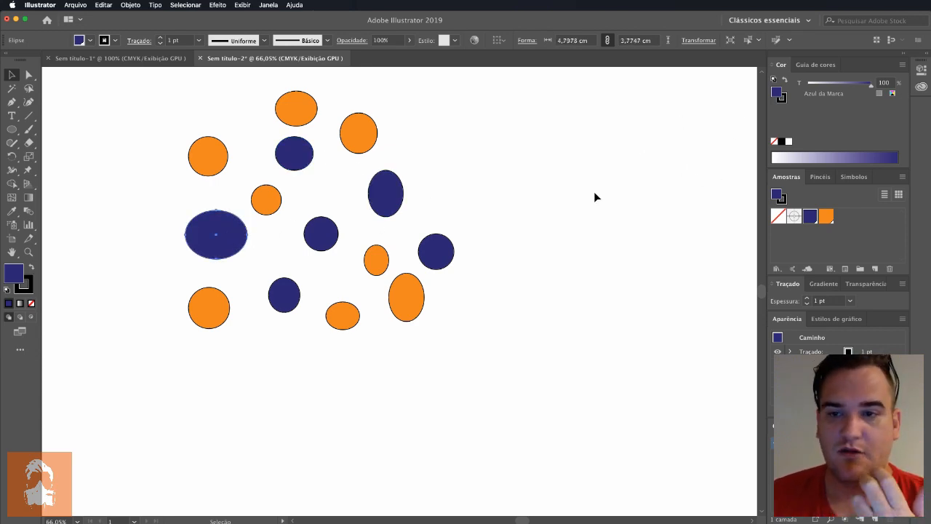
Lighten five blue ellipses with varied Azul da Marca tints, using 80% on the lowest one and 25% on the tall one.
left_click(286, 295)
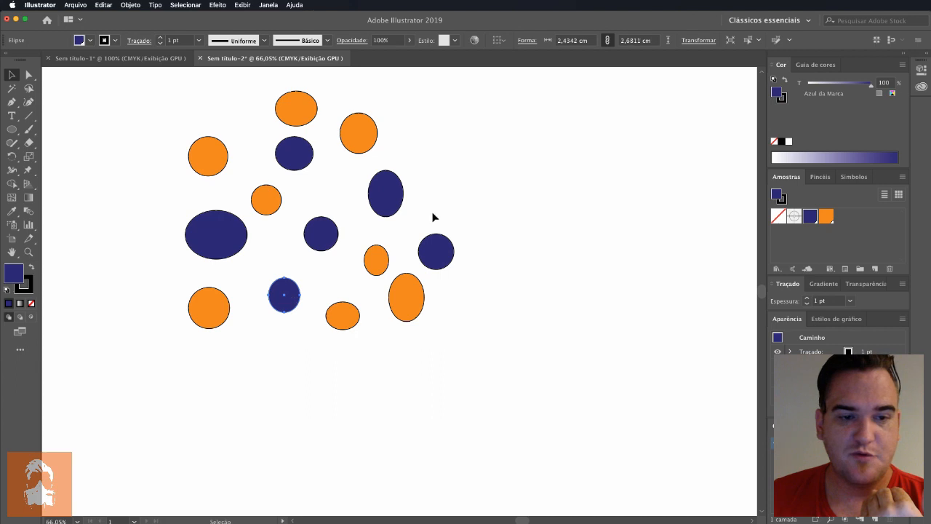
left_click(859, 88)
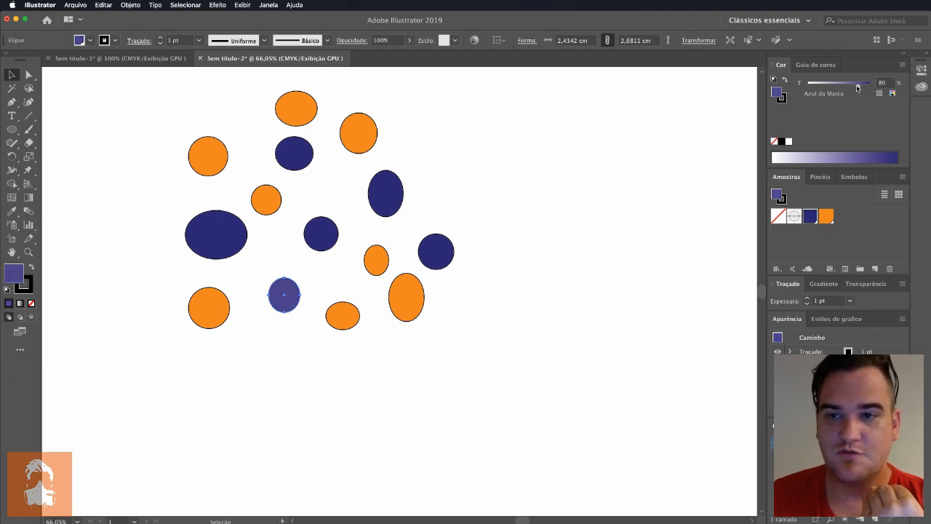
left_click(436, 250)
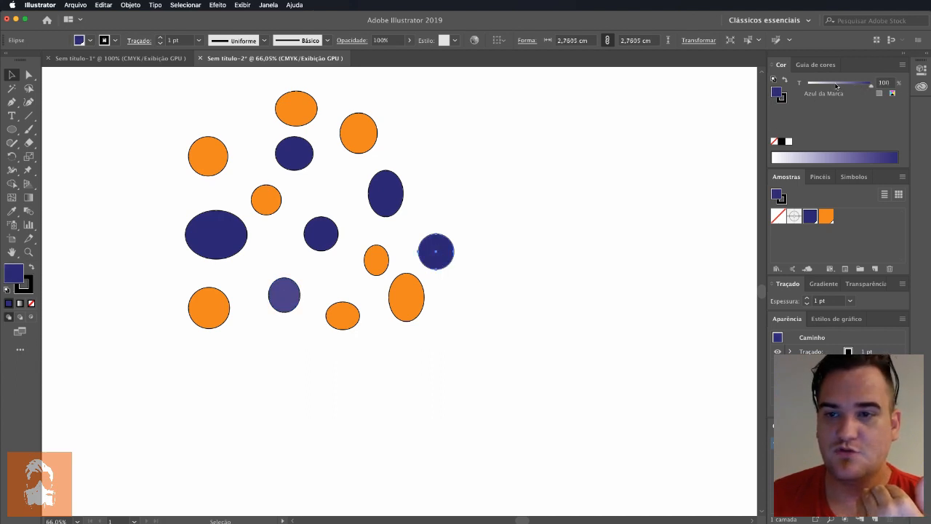
mouse_move(839, 84)
left_mouse_down()
mouse_move(821, 84)
mouse_move(854, 85)
mouse_move(823, 84)
left_mouse_up()
left_click(294, 151)
left_click(326, 235)
left_click(385, 192)
left_click(622, 215)
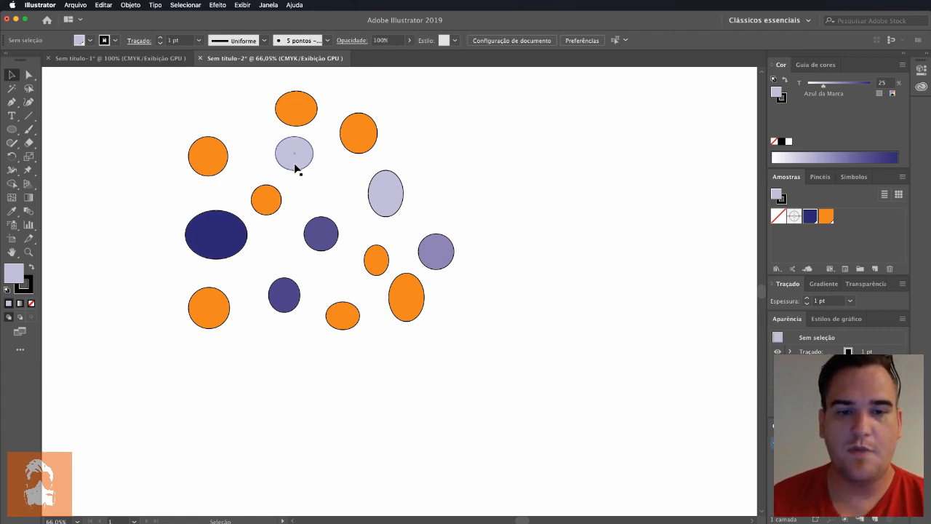
Try a magenta mix of C 0, M 100, Y 0, K 16 for Azul da Marca with the preview on, and discard it.
double_click(809, 216)
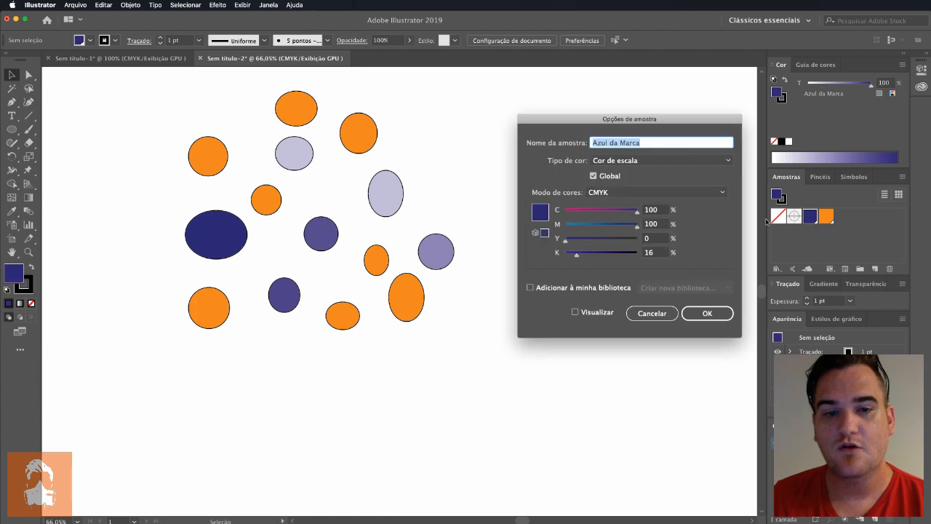
left_click(576, 312)
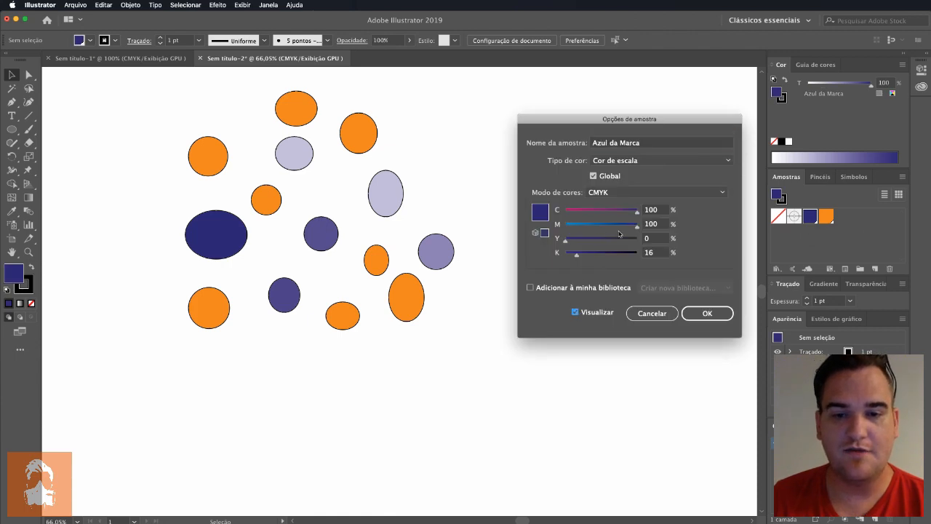
left_click_drag(603, 211, 563, 214)
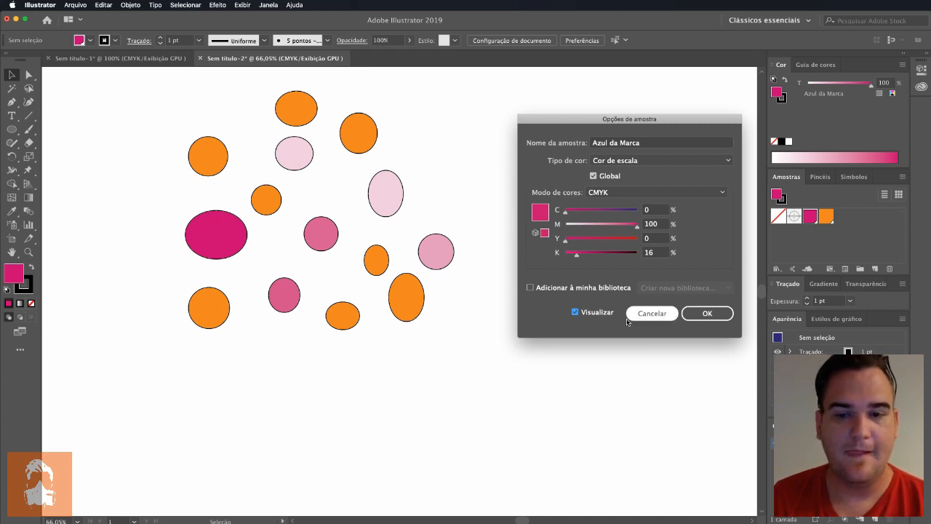
left_click(662, 314)
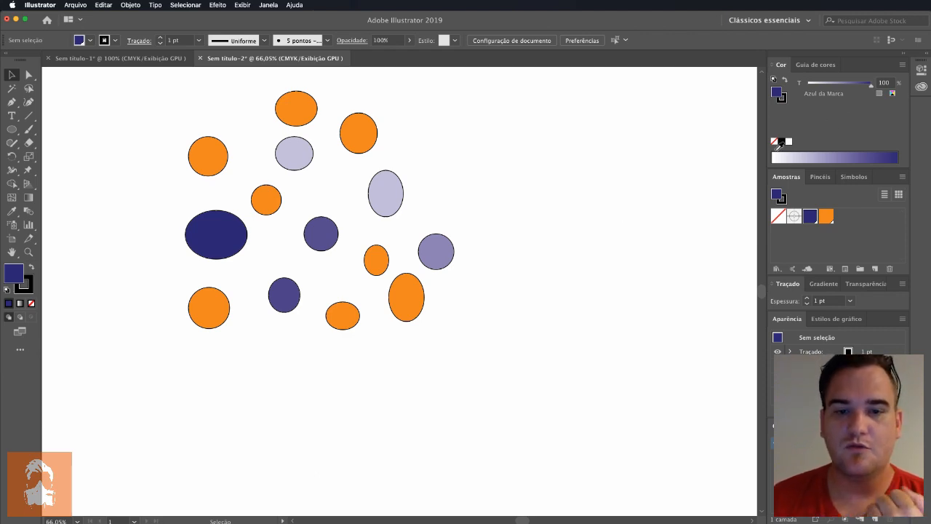
Convert the current Azul da Marca fill color to editable CMYK values with nothing selected.
left_click(891, 95)
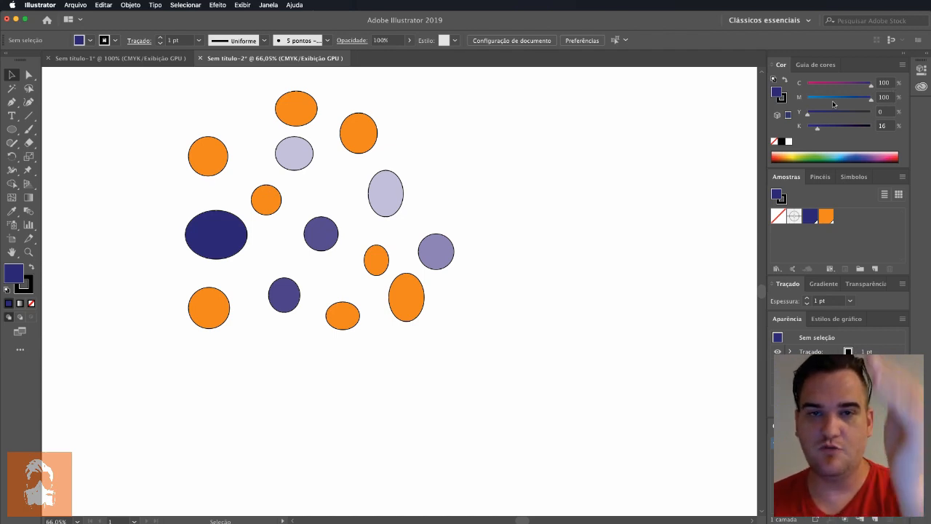
Mix the current fill color as a rich black with C 20, M 20, Y 20 and K 100.
left_click_drag(816, 128, 794, 86)
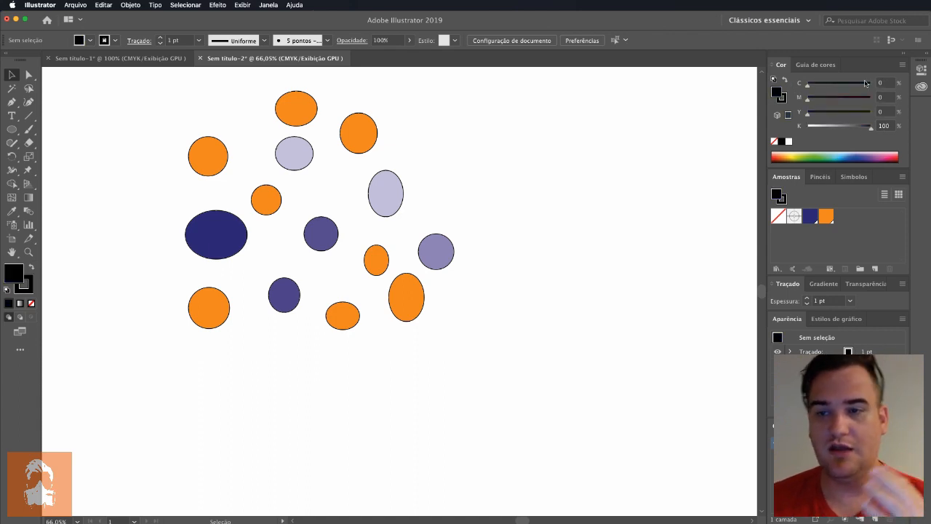
left_click_drag(889, 82, 867, 80)
type("20")
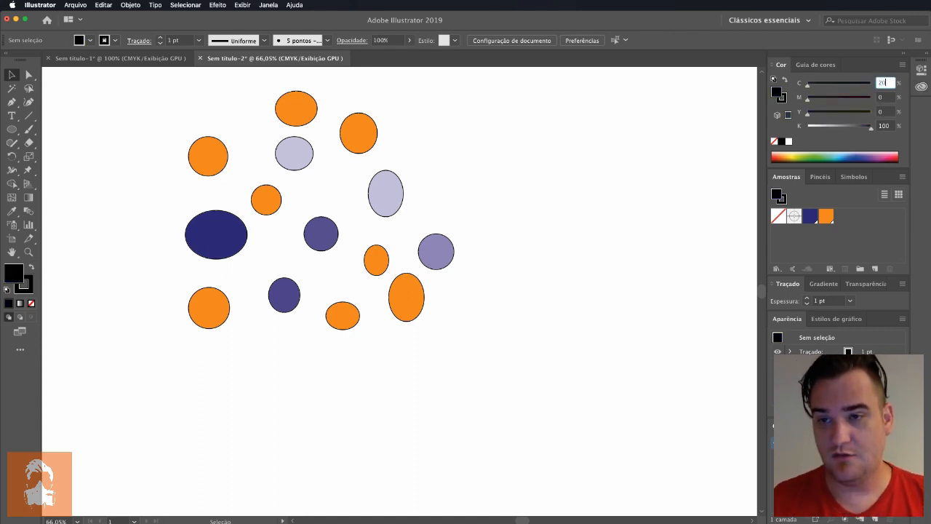
key("Tab")
type("20")
key("Tab")
type("20")
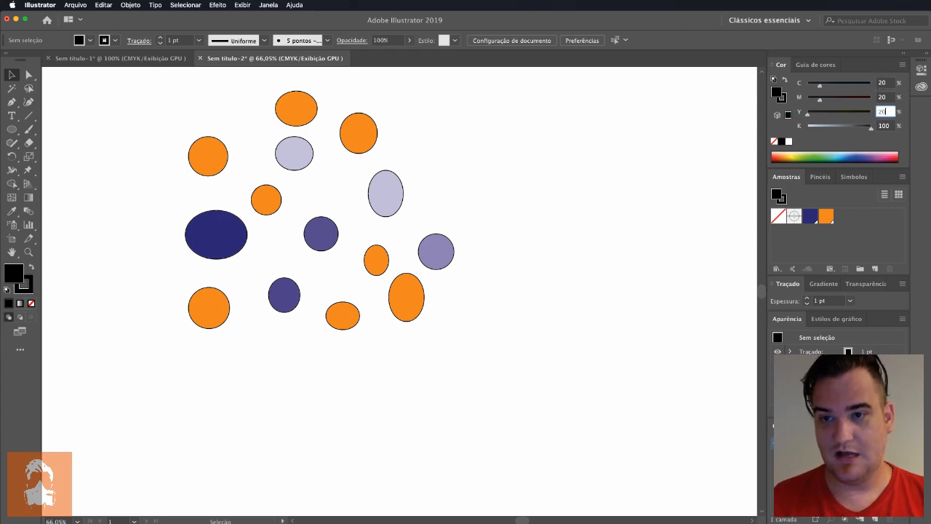
key("Tab")
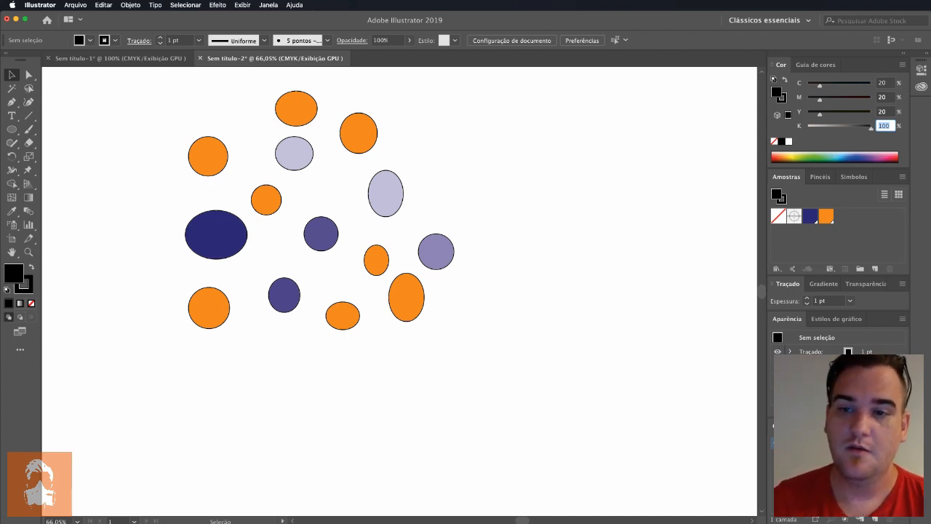
Reset the fill's cyan, magenta and yellow to 0 and save the pure K 100 black as a global swatch.
left_click_drag(818, 115, 799, 86)
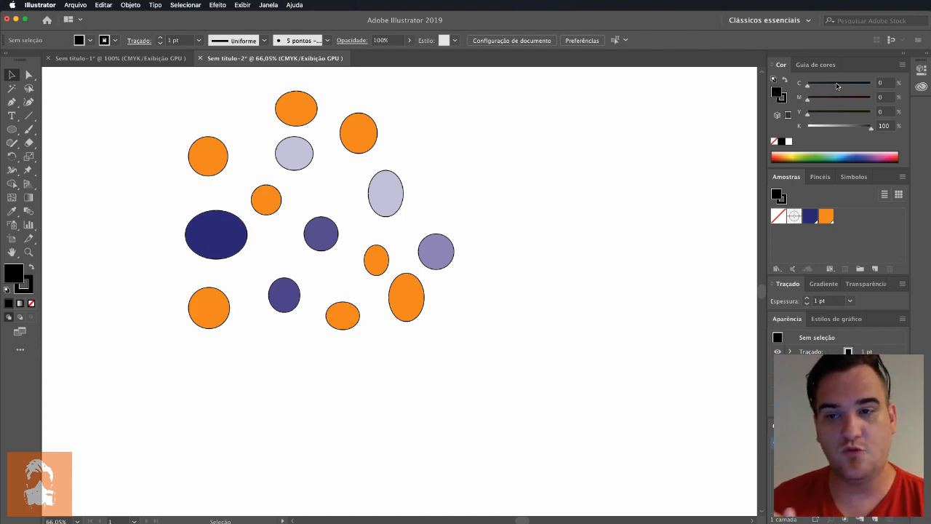
left_click_drag(776, 93, 845, 222)
double_click(842, 217)
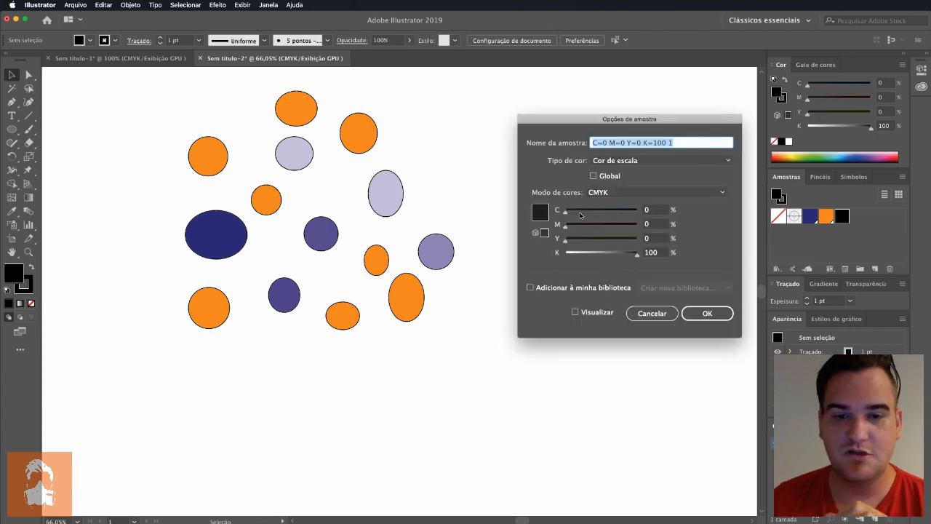
left_click(593, 176)
left_click(702, 312)
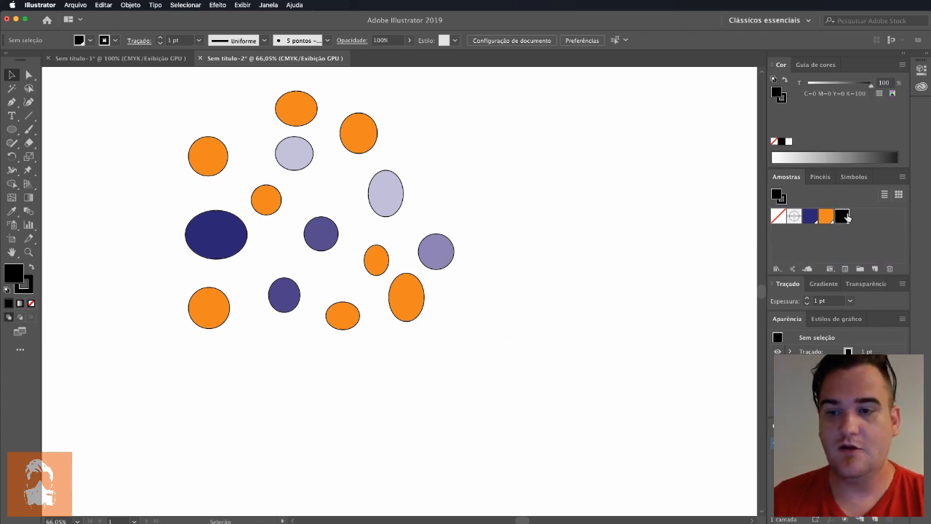
Draw a wide rectangle filled with the global black in the empty area beside the ellipses.
left_click(11, 130)
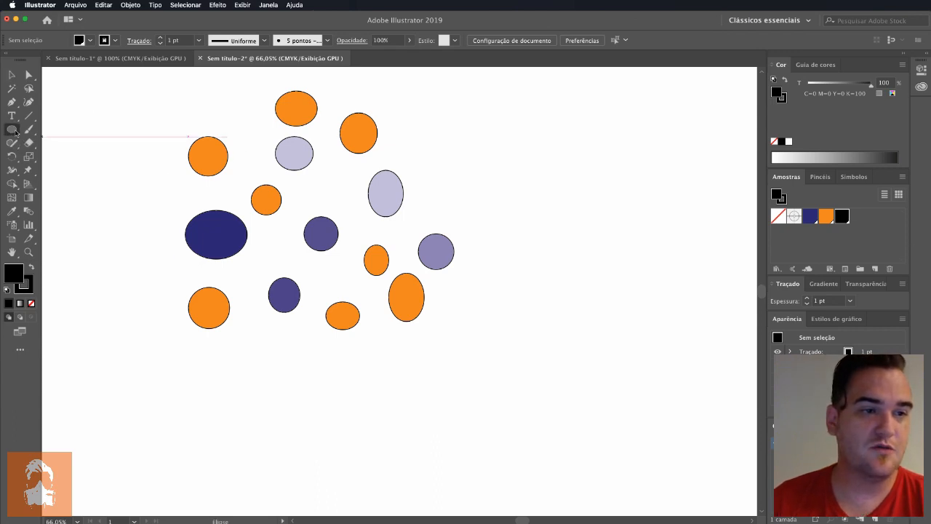
left_click_drag(15, 131, 73, 126)
left_click_drag(495, 141, 632, 196)
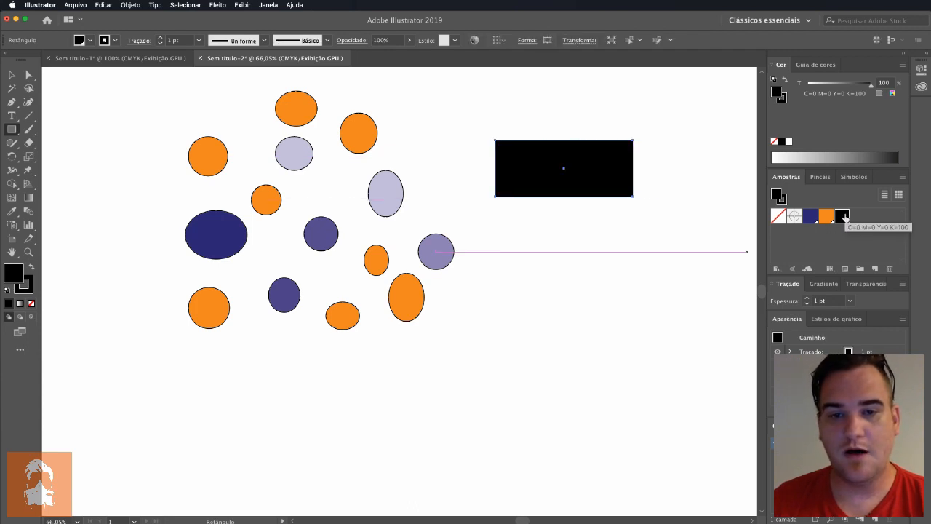
Draw a second rectangle of the same width below the first and set its black tint to 50%.
left_click_drag(495, 217, 632, 260)
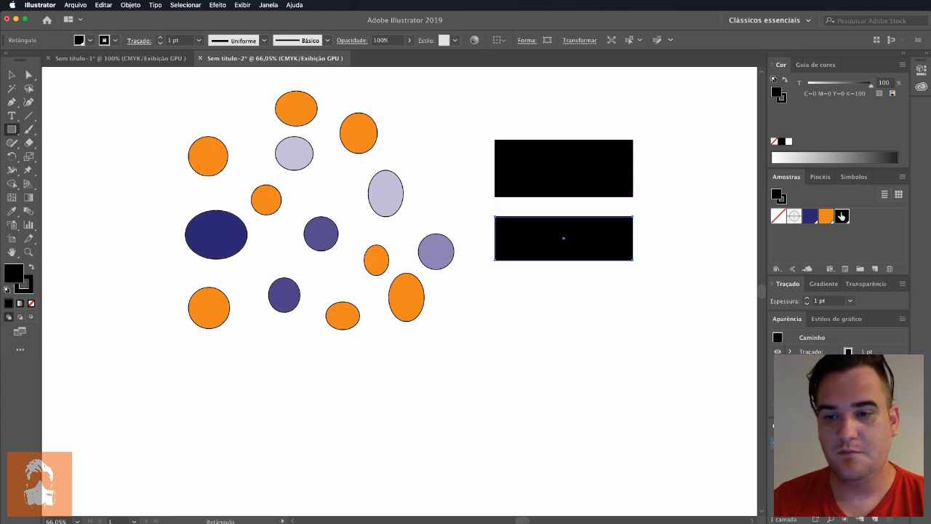
left_click(885, 83)
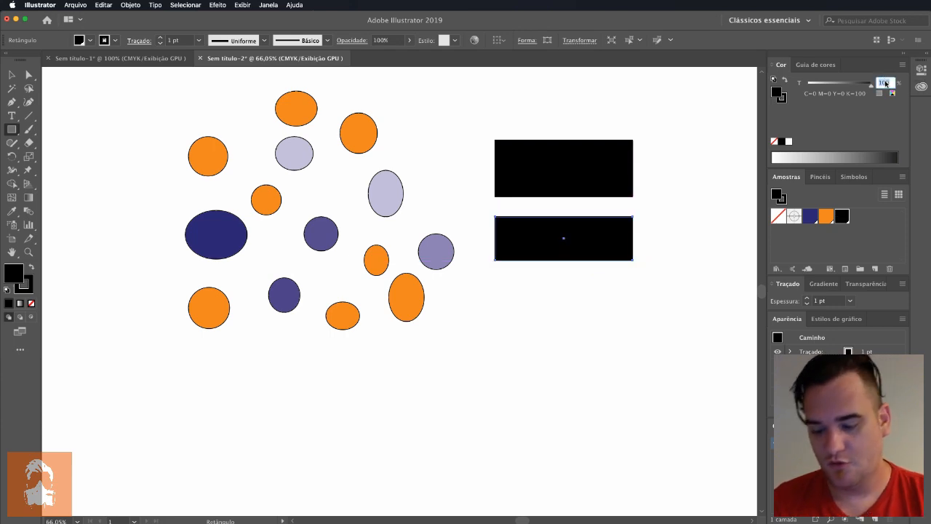
type("50")
key("Return")
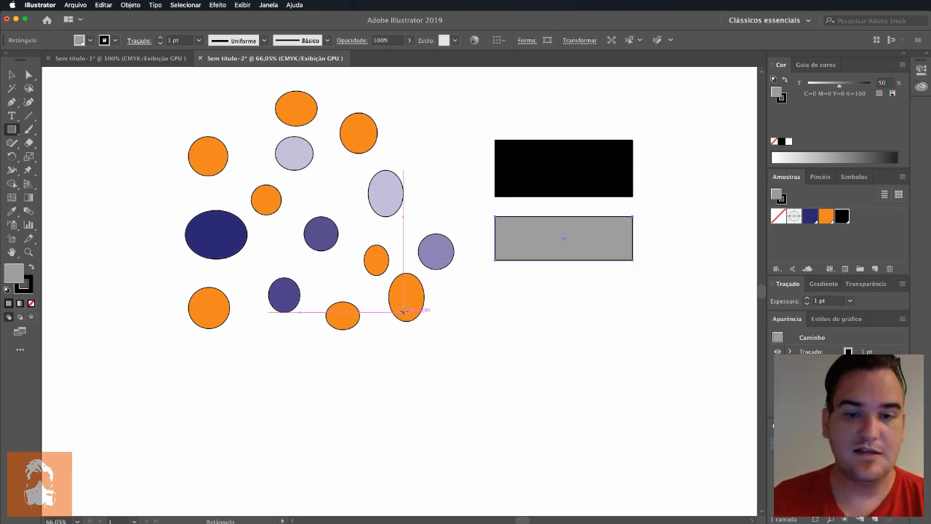
Draw a third rectangle about 10.5 by 4 cm below the gray one, fill it with the black swatch at 0% tint, and deselect it.
mouse_move(495, 287)
left_mouse_down()
mouse_move(619, 347)
mouse_move(642, 339)
mouse_move(630, 337)
left_mouse_up()
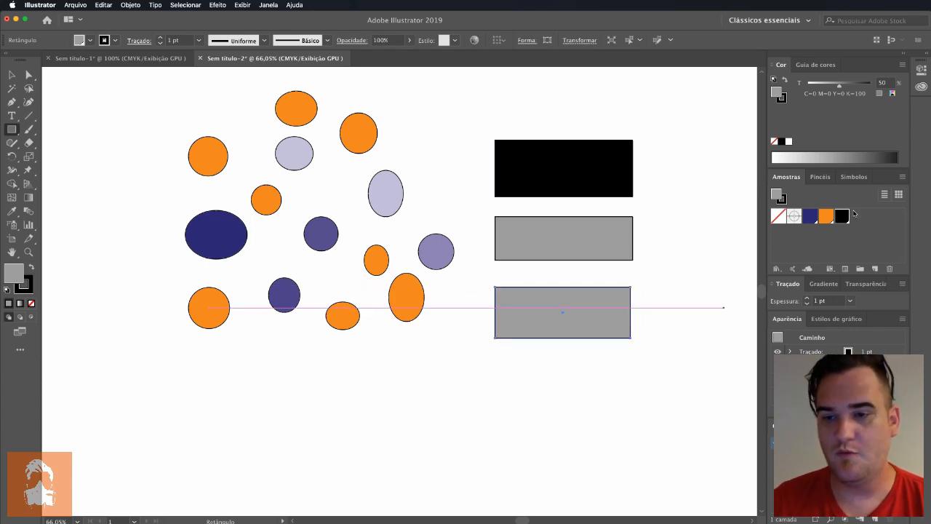
left_click(842, 215)
left_click(884, 83)
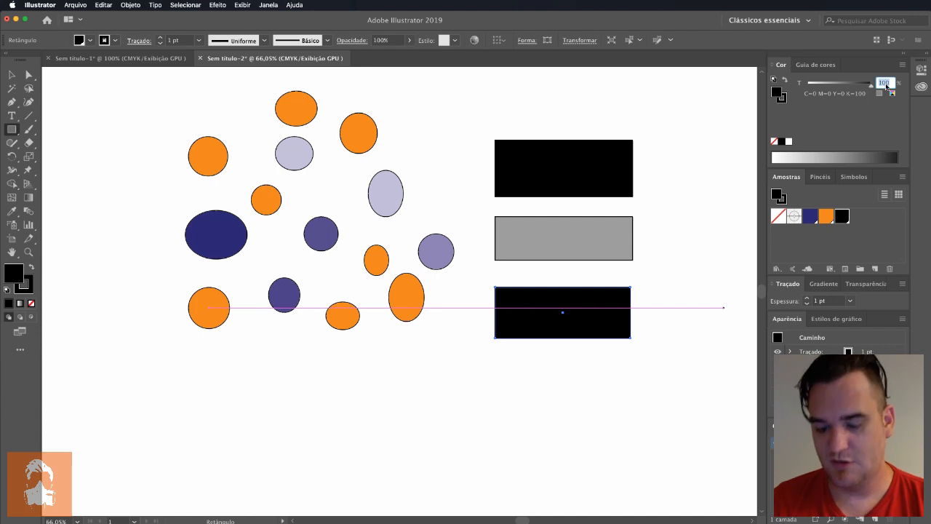
type("0")
key("Return")
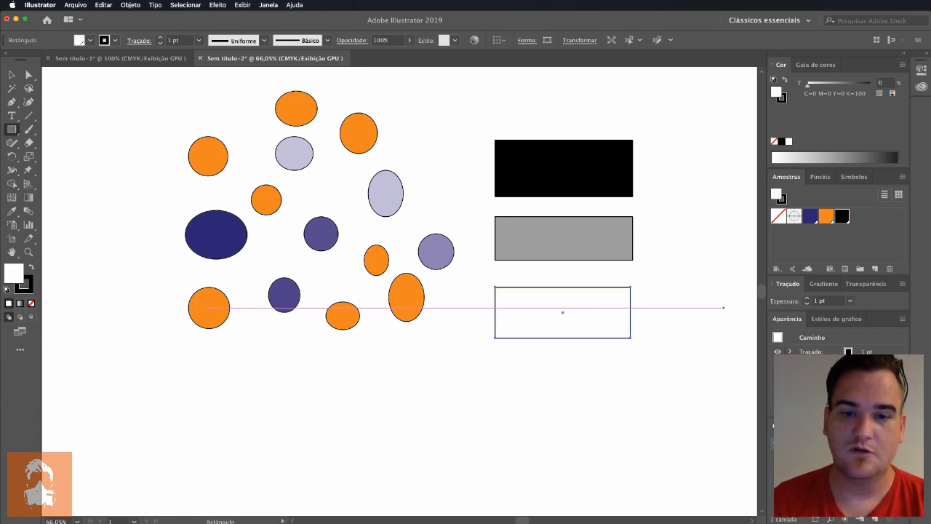
left_click(12, 75)
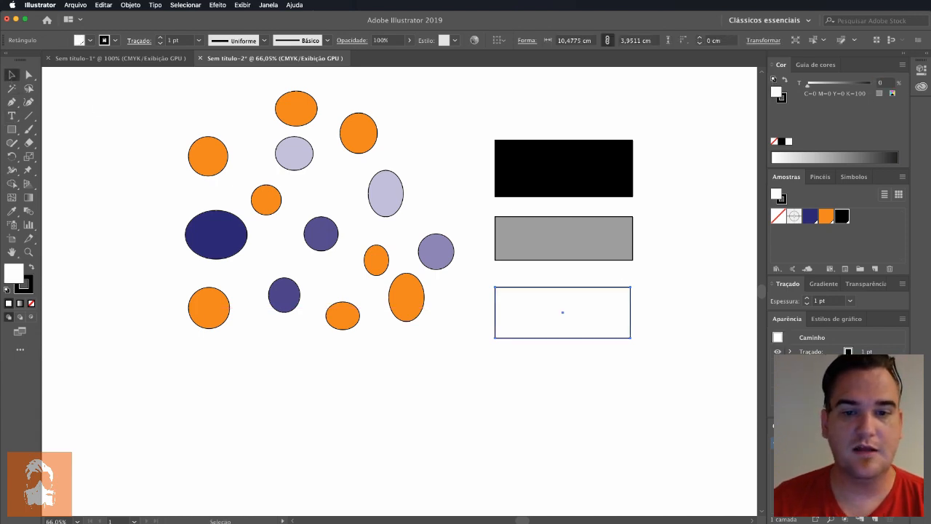
left_click(554, 361)
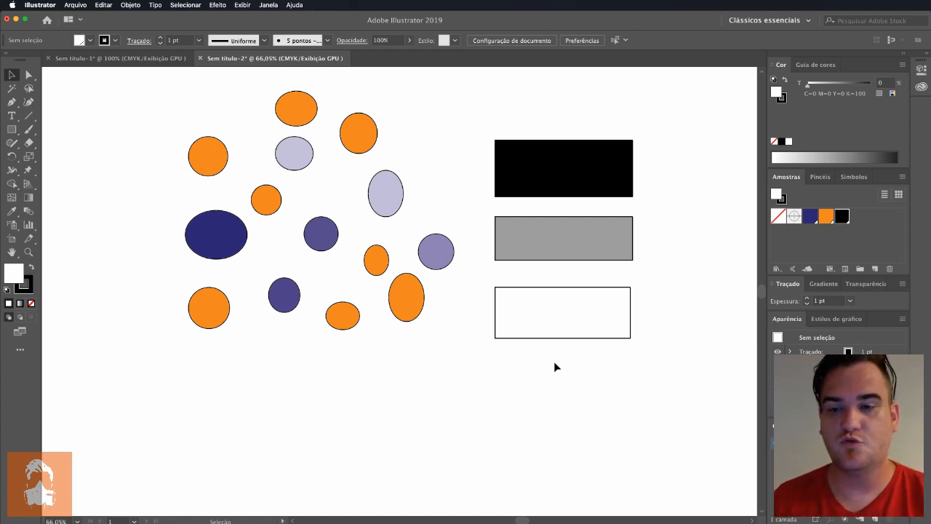
Examine the color type choices in the global black swatch's options and close them without saving.
double_click(841, 216)
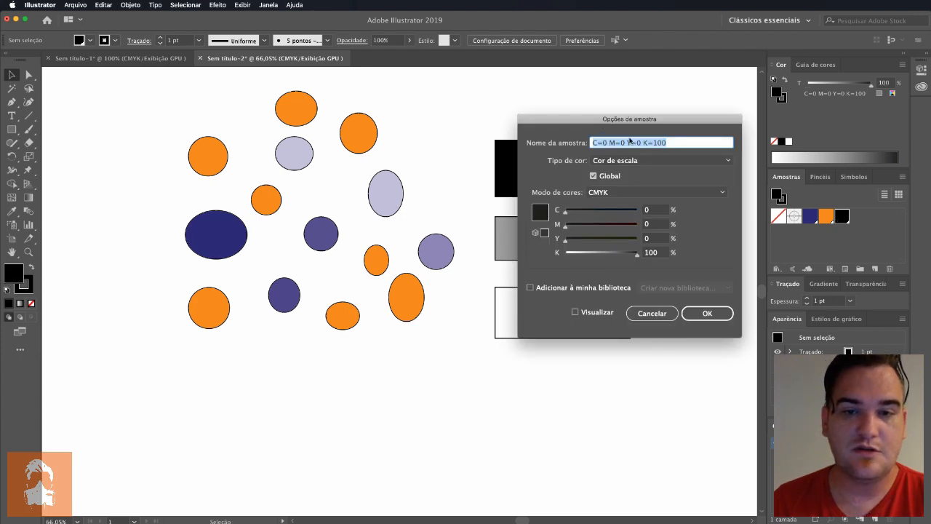
left_click_drag(634, 124, 391, 119)
left_click(386, 157)
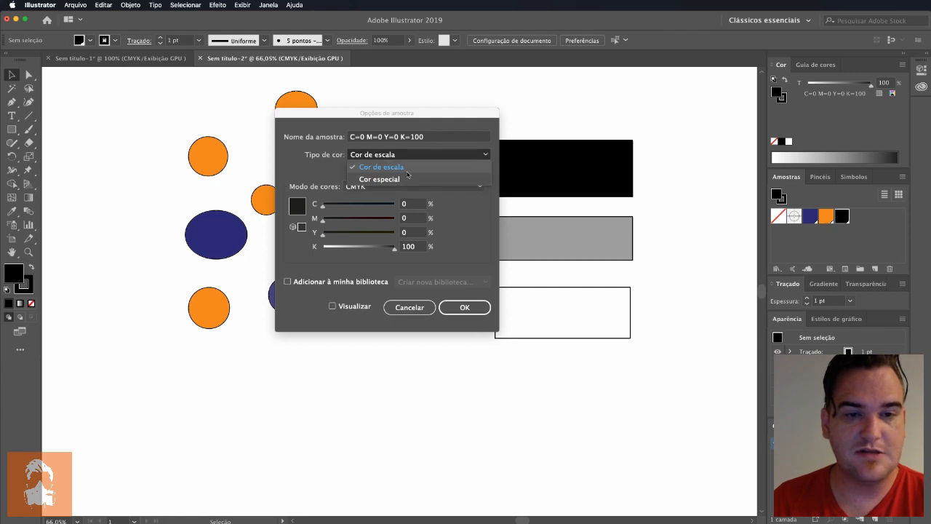
left_click(404, 307)
left_click(407, 308)
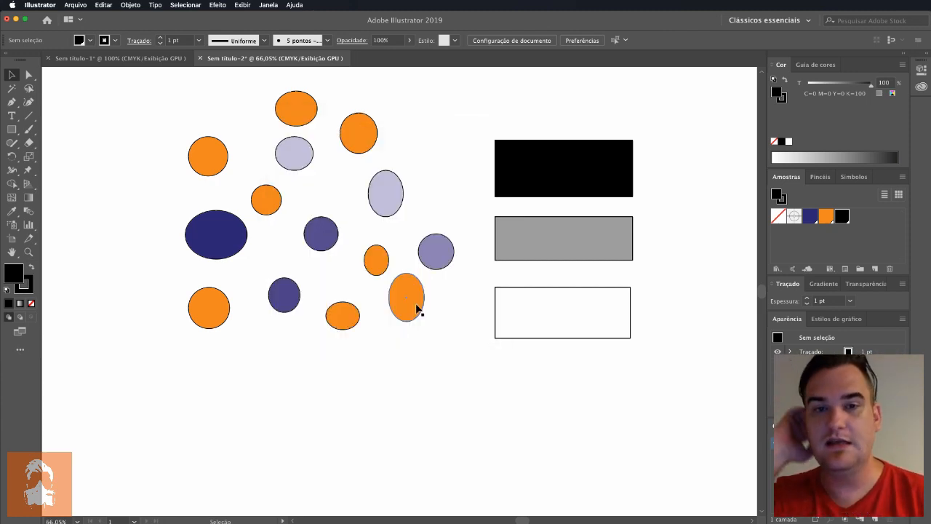
scroll(416, 309, "down", 1)
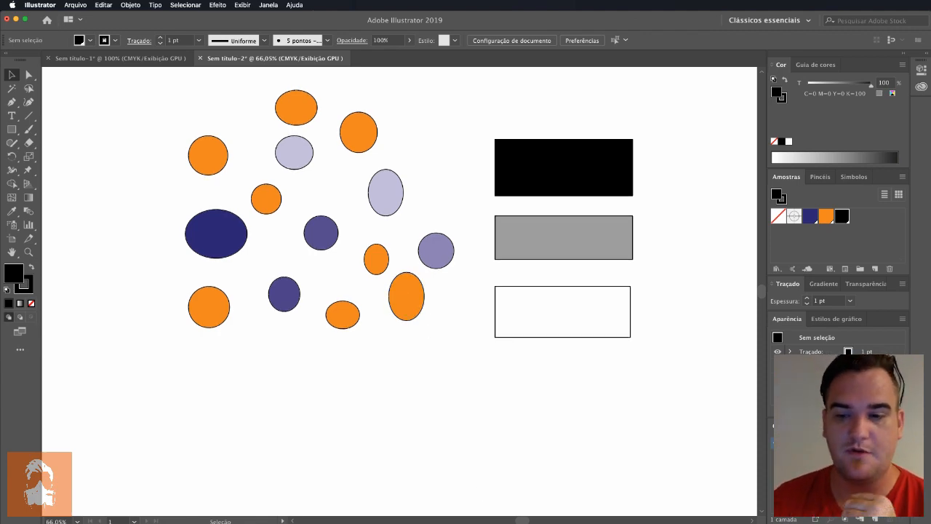
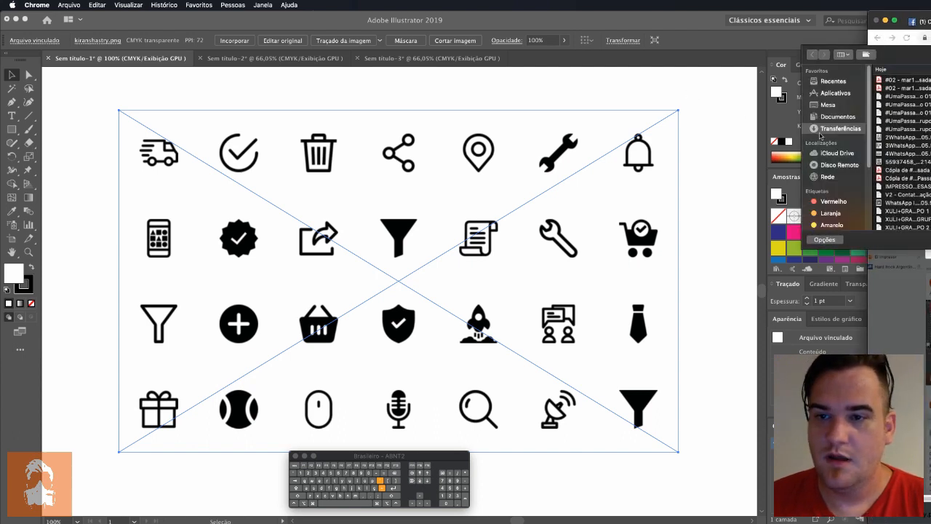
Choose kiranshastry.png from the Mesa folder in the browser's file dialog.
left_click(841, 109)
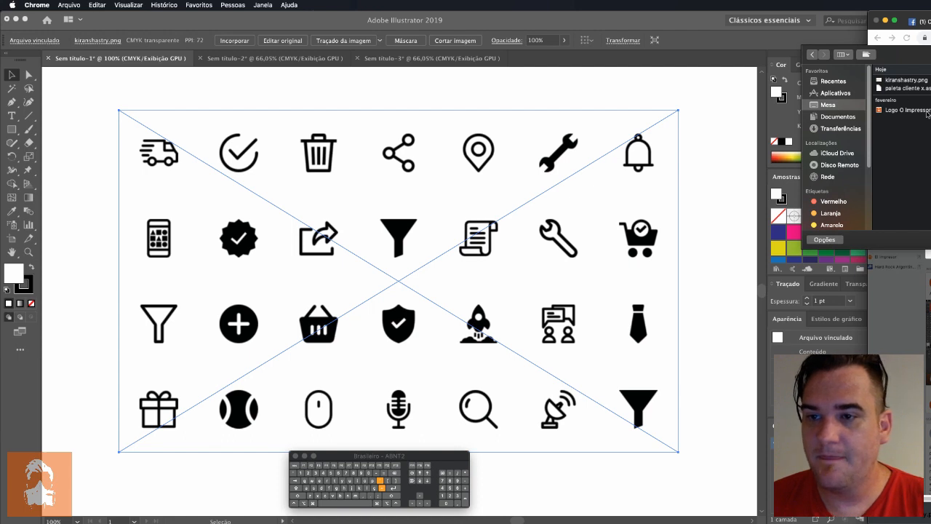
left_click(926, 110)
left_click(920, 84)
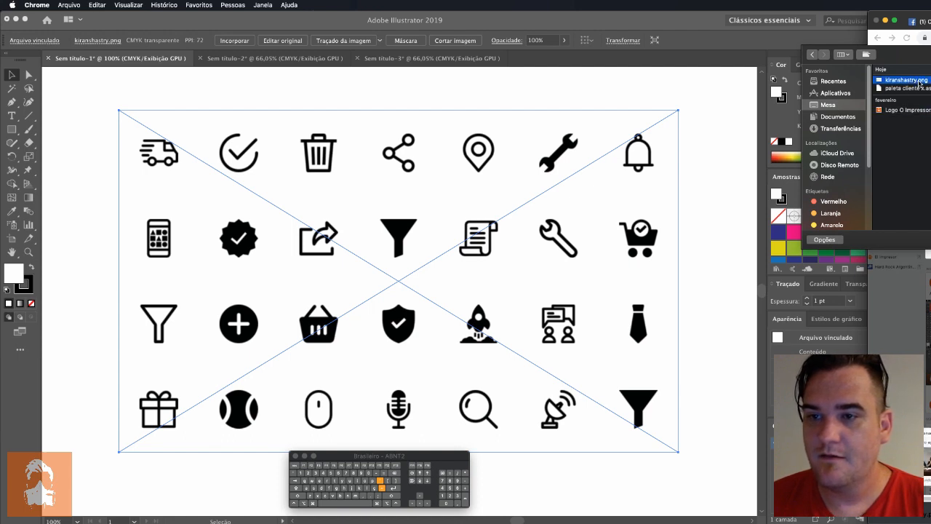
key("Return")
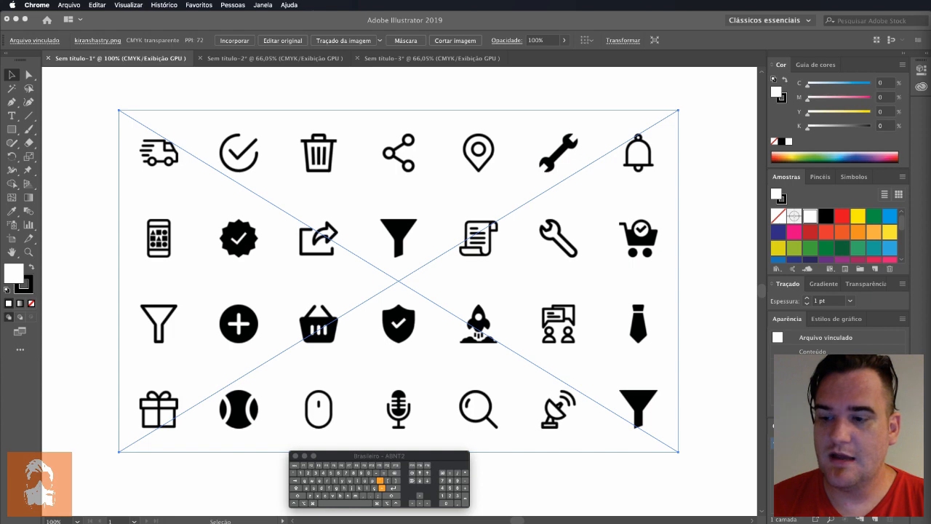
Return to Illustrator and delete the linked icon sheet image from the document.
left_click(345, 265)
left_click(723, 121)
left_click(673, 142)
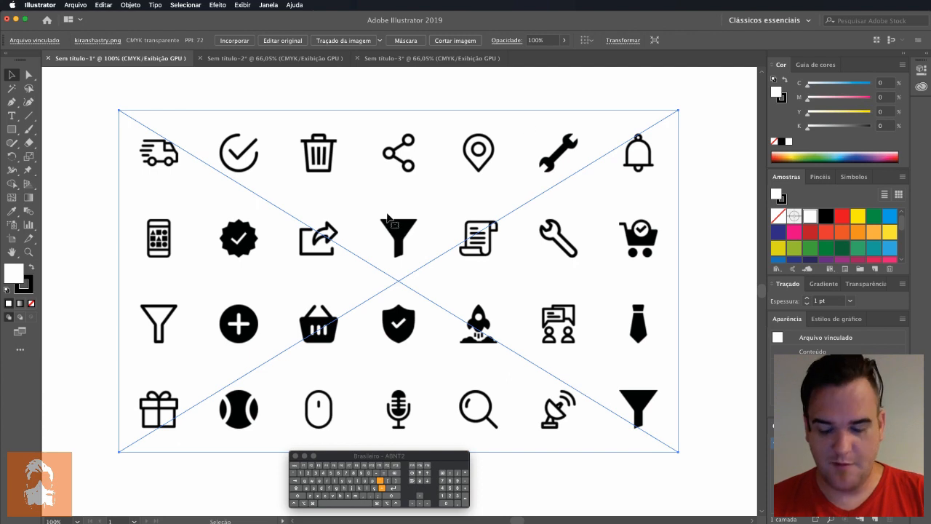
key("BackSpace")
Place kiranshastry.png as a linked image at its original size and move it slightly up on the canvas.
left_click(78, 6)
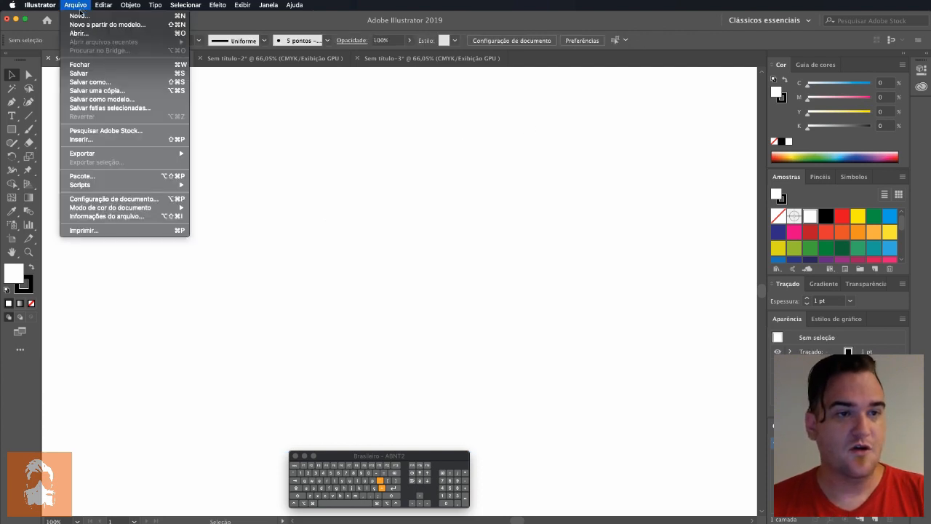
left_click(108, 140)
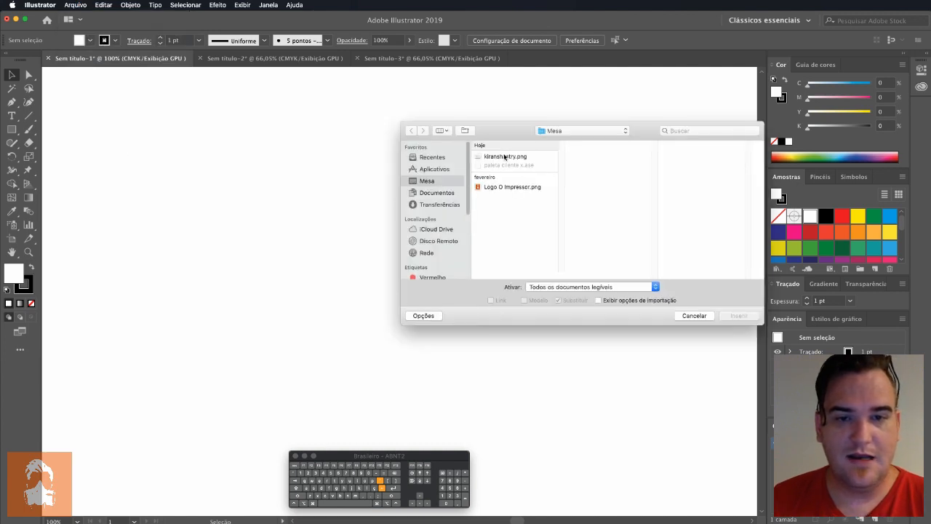
left_click(505, 157)
left_click(738, 315)
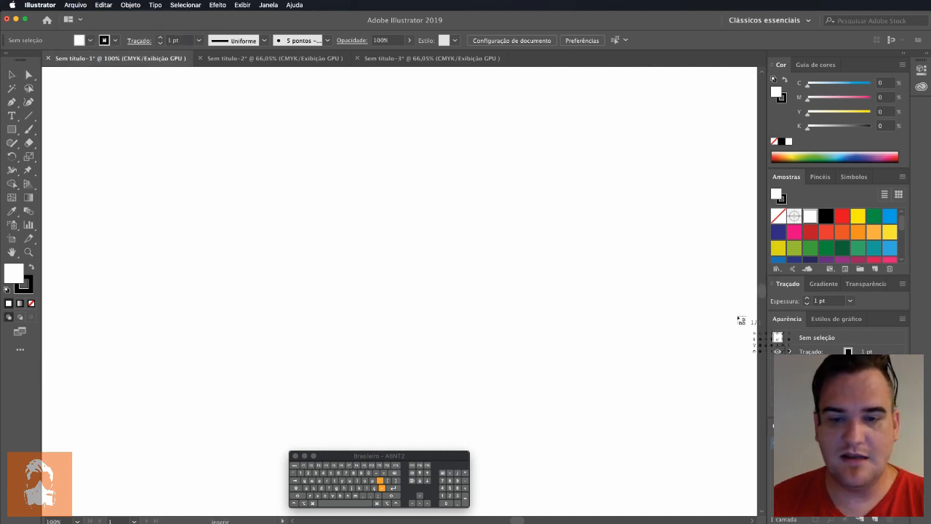
left_click(128, 119)
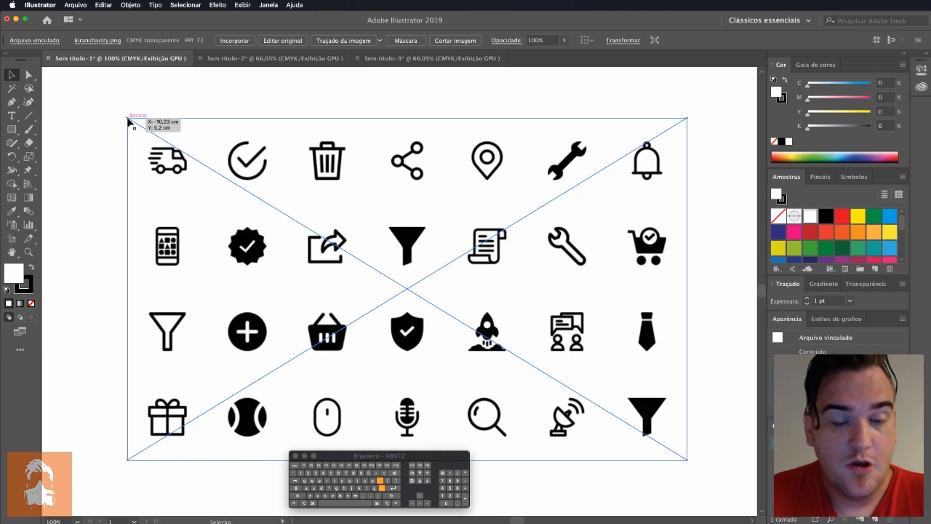
left_click_drag(401, 217, 395, 195)
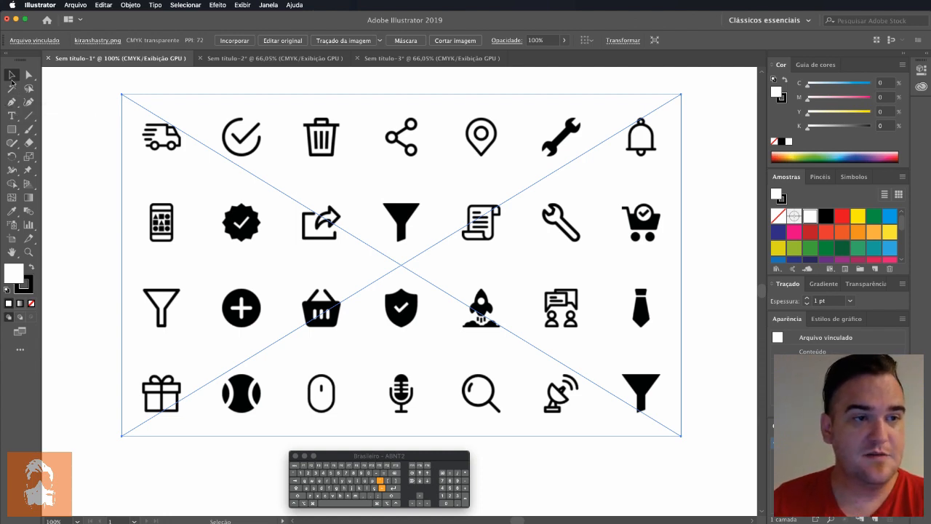
Turn the layer Camada 1 into a template layer with images dimmed to 50%.
left_click(683, 208)
left_click(512, 212)
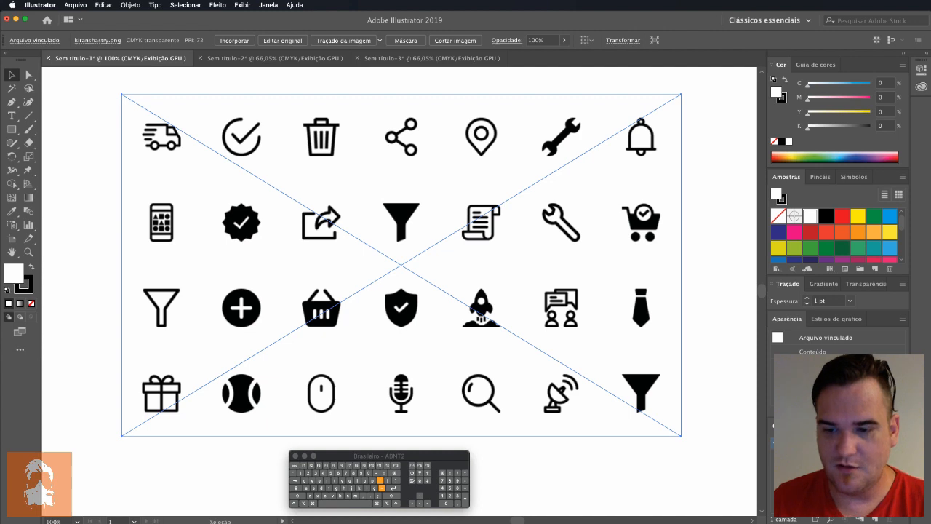
double_click(836, 442)
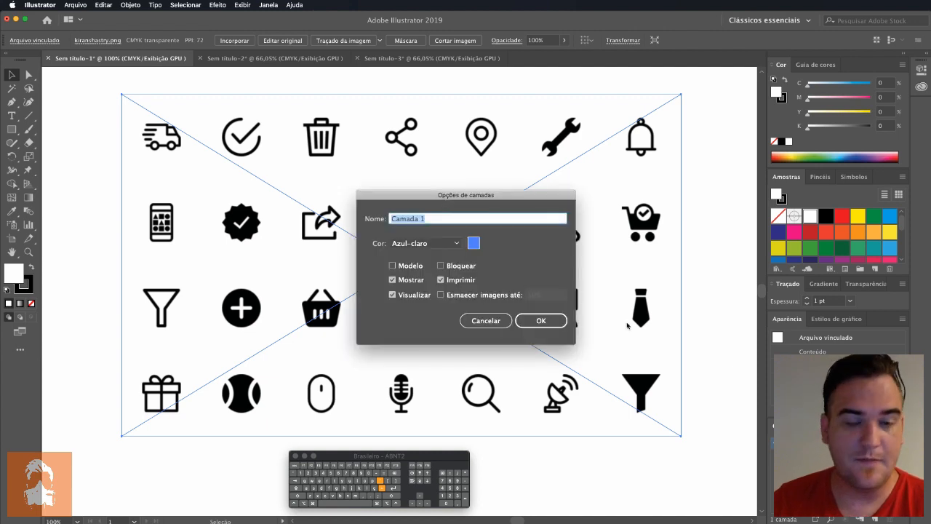
left_click(410, 266)
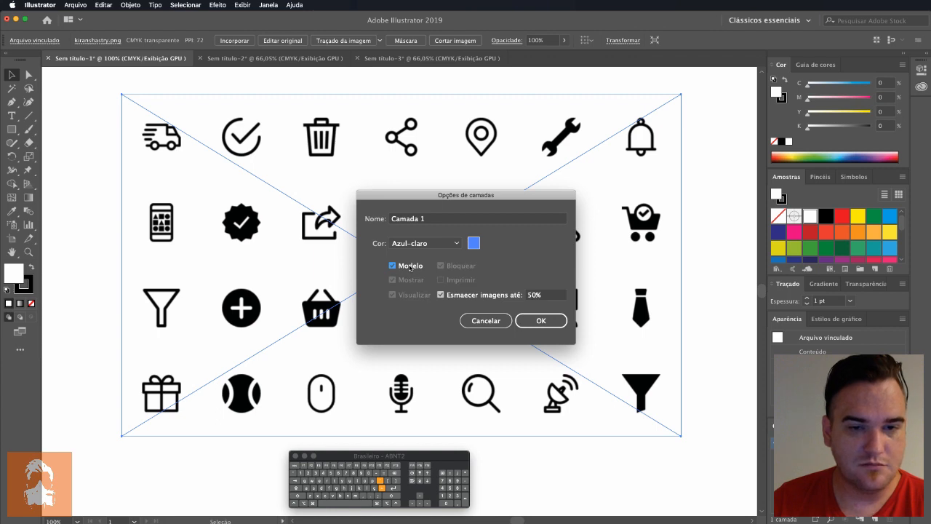
left_click(546, 325)
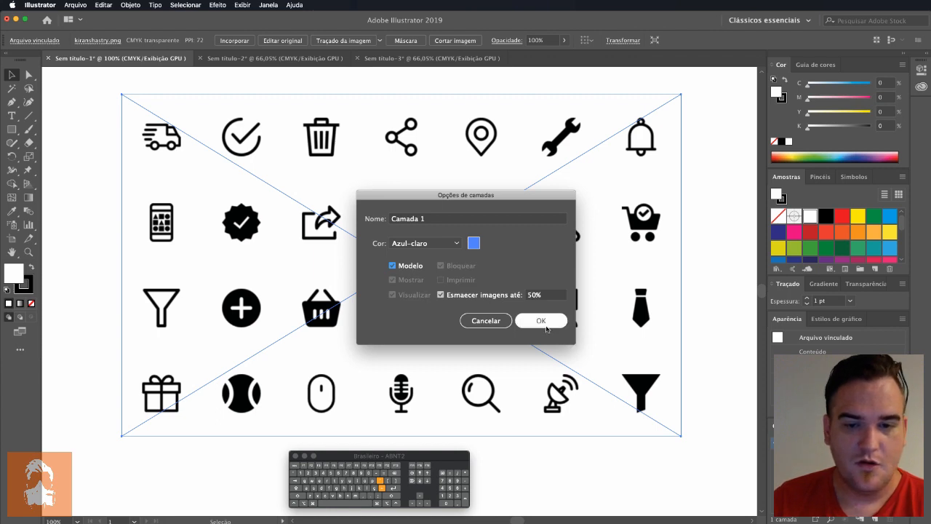
Apply the template options to Camada 1 with images dimmed to 50%.
left_click(542, 321)
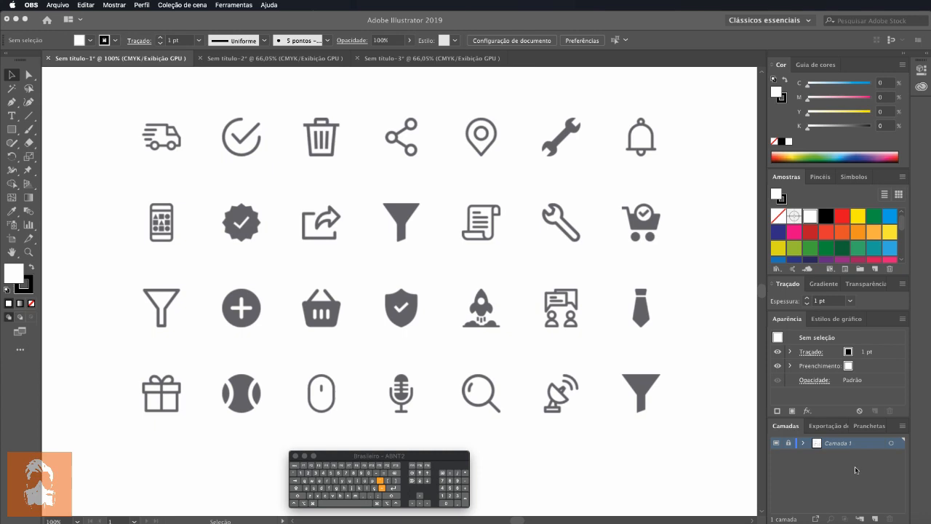
Turn off the template option for Camada 1 so it is a normal, undimmed layer.
double_click(849, 443)
left_click(392, 266)
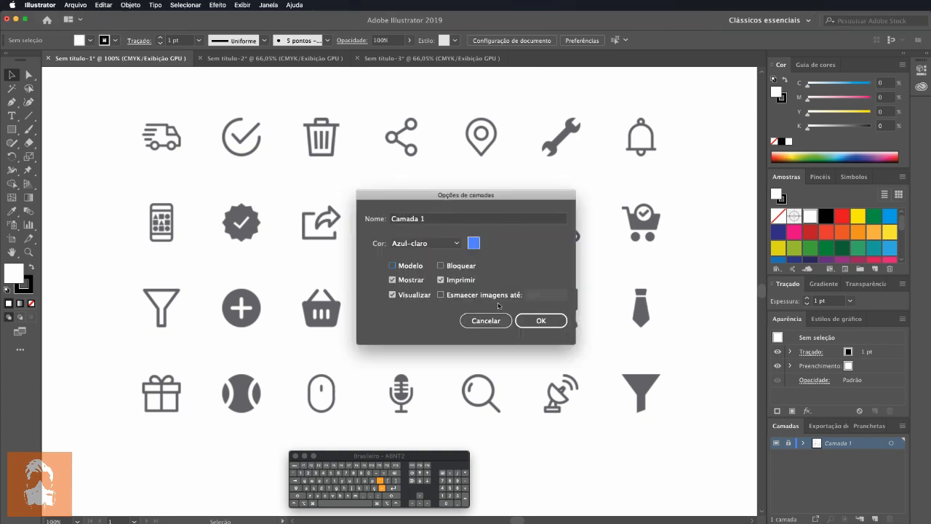
left_click(541, 320)
left_click(827, 469)
left_click(836, 445)
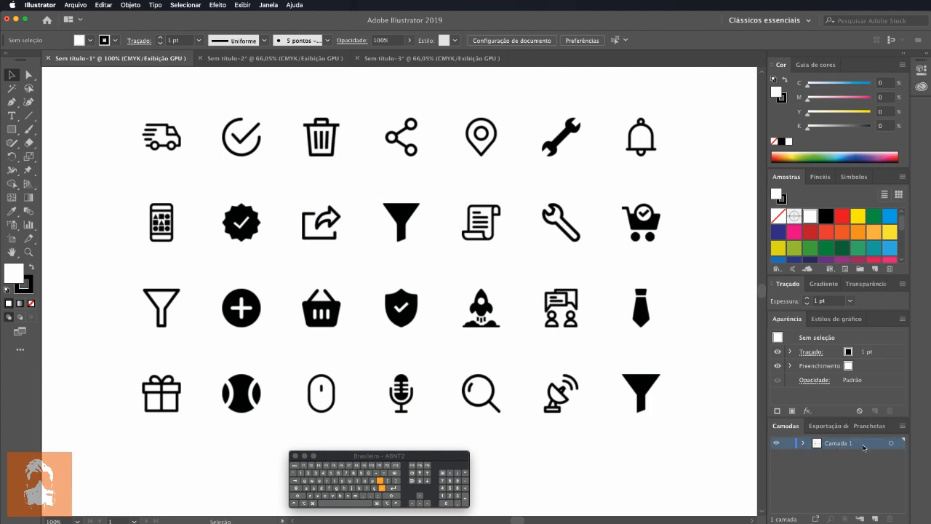
Turn Camada 1 back into a template layer with images dimmed to 50%.
double_click(864, 447)
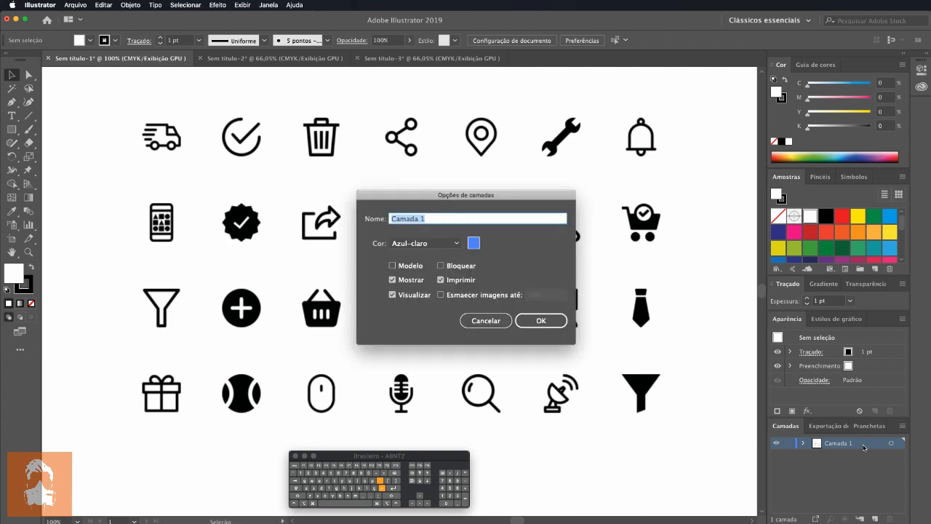
left_click(394, 266)
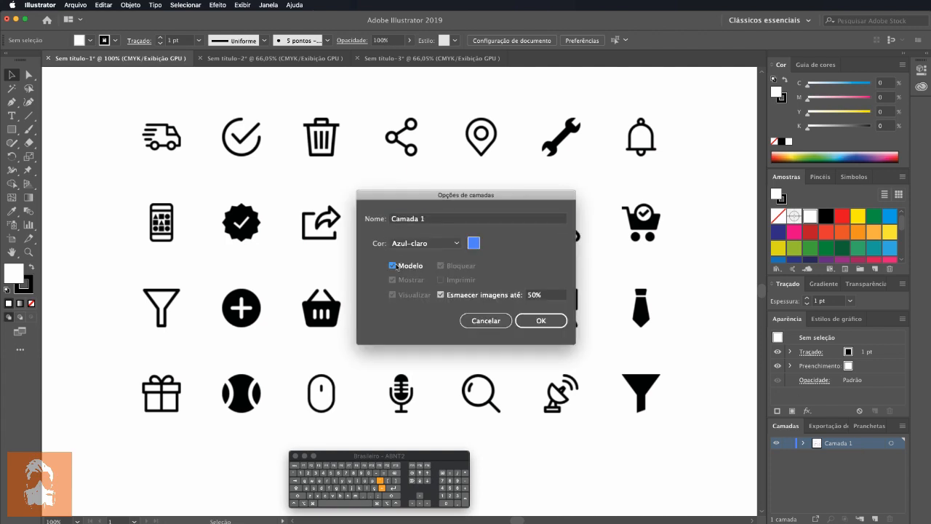
left_click(551, 320)
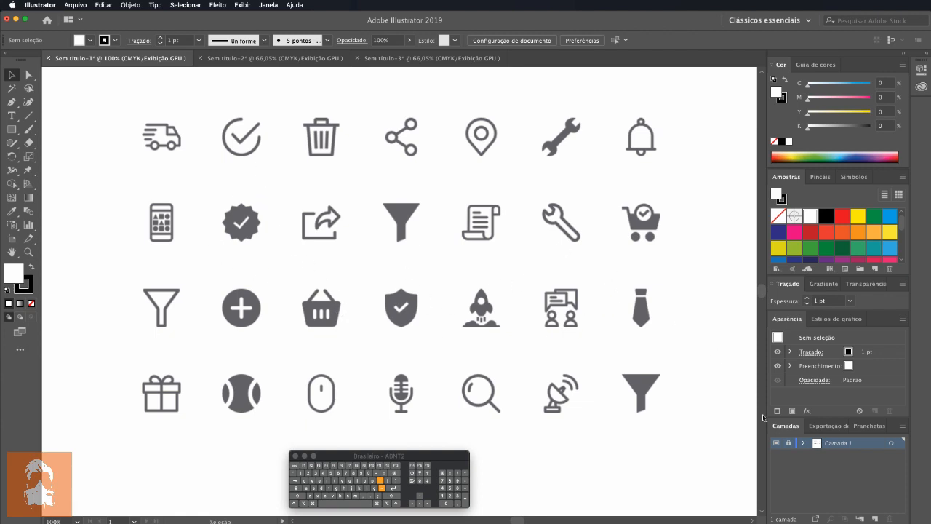
Create a new layer above the template layer Camada 1 and target it.
left_click(873, 519)
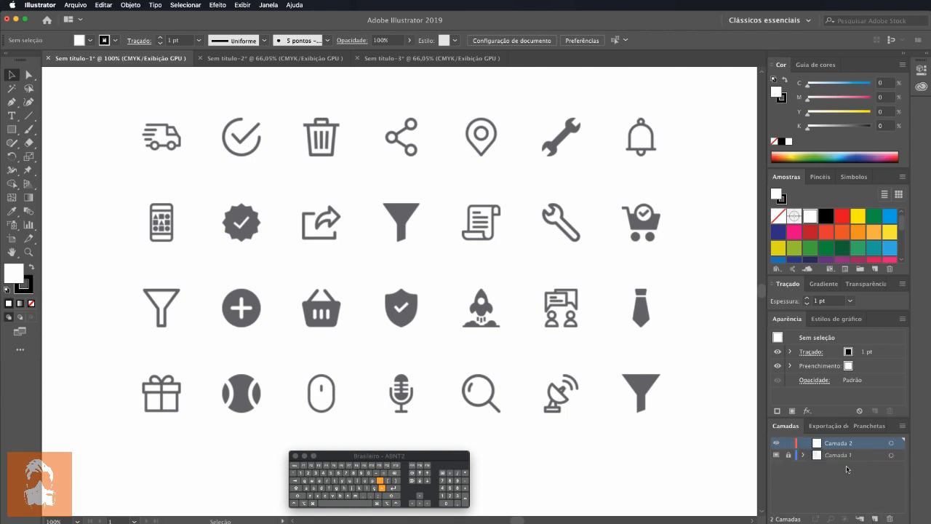
left_click(891, 443)
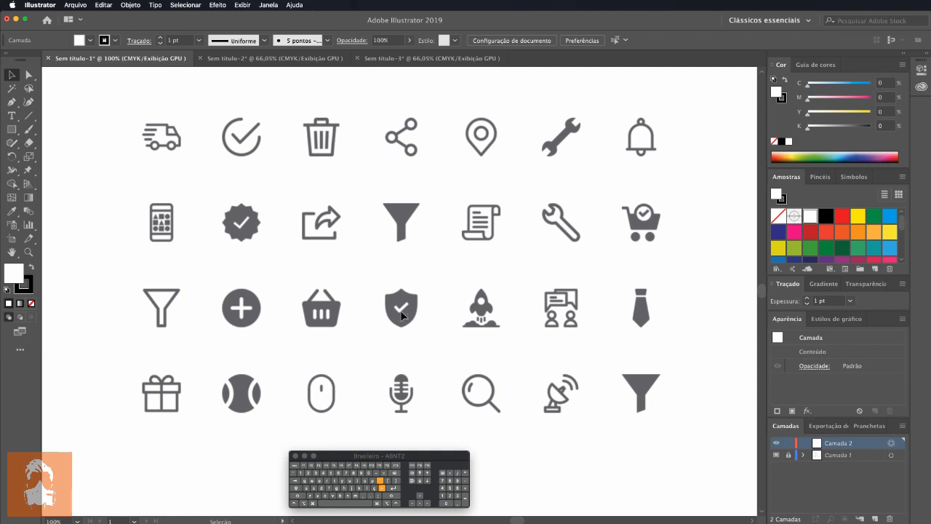
left_click_drag(352, 246, 396, 265)
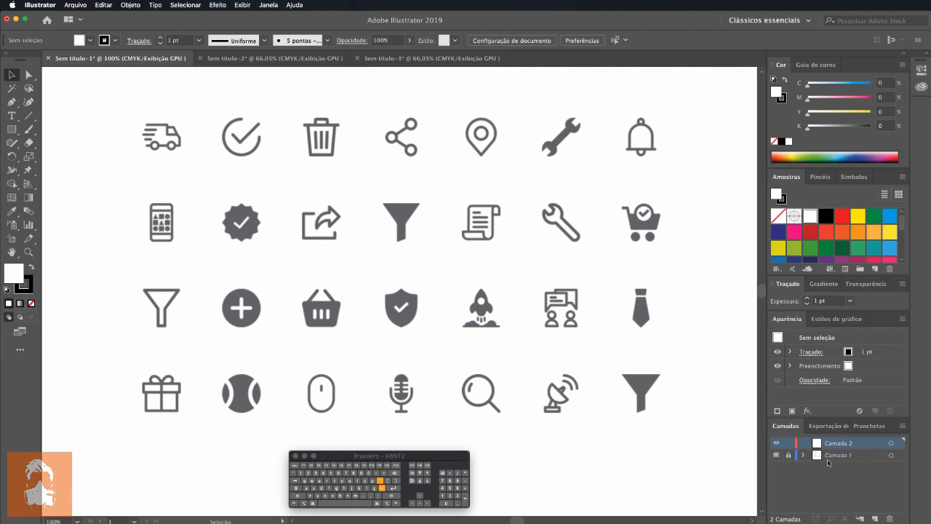
Switch the template setting of Camada 1 off to show the linked icon sheet at full strength.
left_click(862, 456)
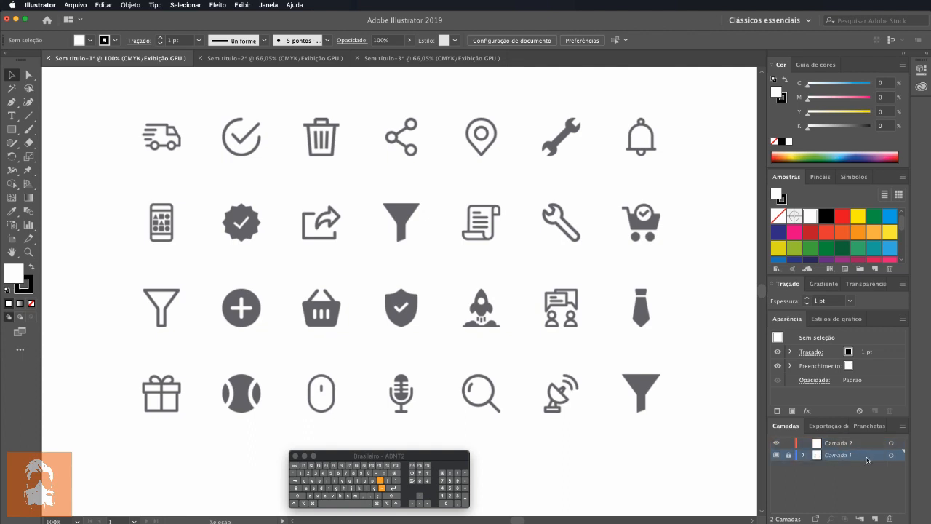
double_click(867, 459)
left_click(410, 266)
left_click(411, 266)
left_click(540, 320)
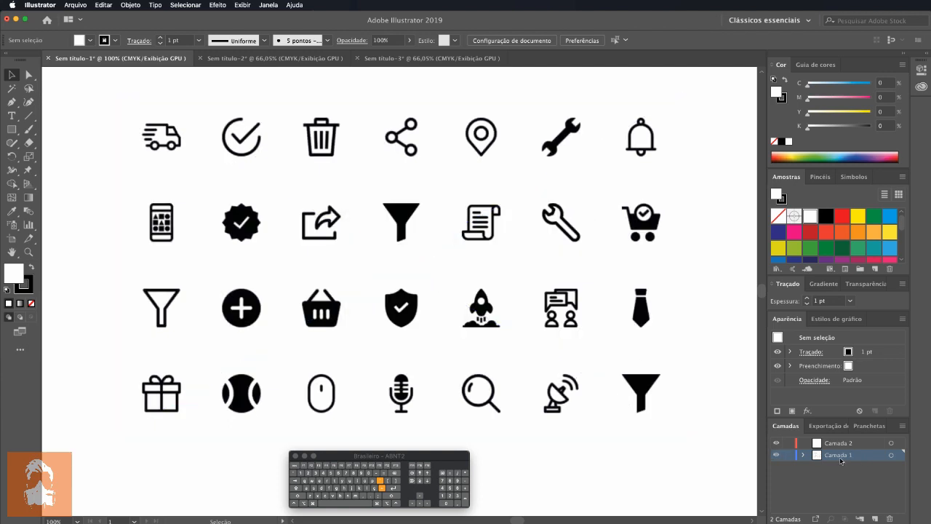
Make the icon sheet layer Camada 1 a template again.
double_click(869, 459)
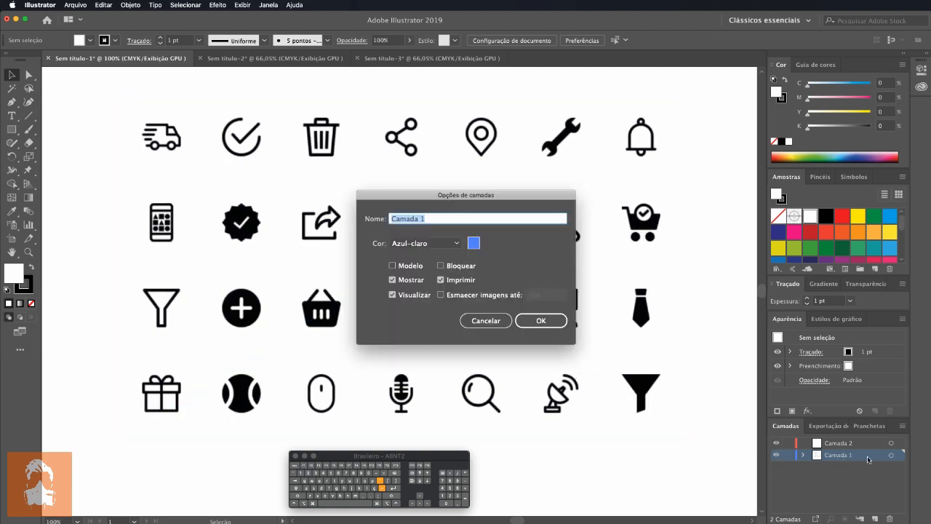
left_click(408, 269)
left_click(540, 320)
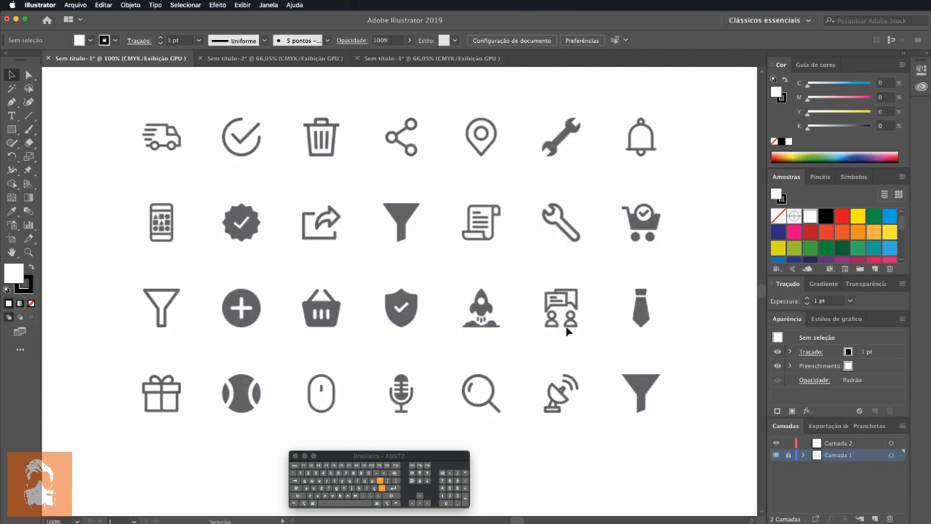
Make Camada 2 the active layer and bring the solid funnel icon in the second row into close view.
left_click(850, 445)
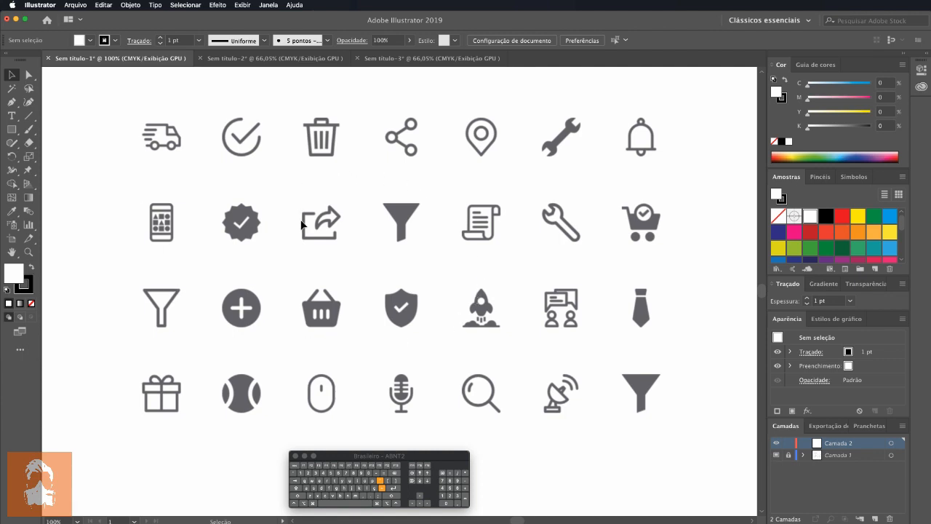
left_click(29, 252)
left_click(399, 217)
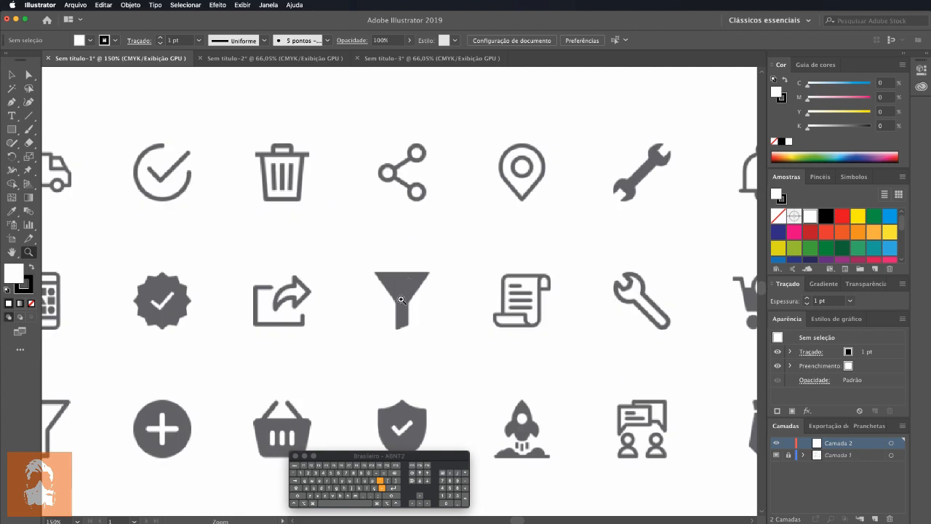
left_click(405, 304)
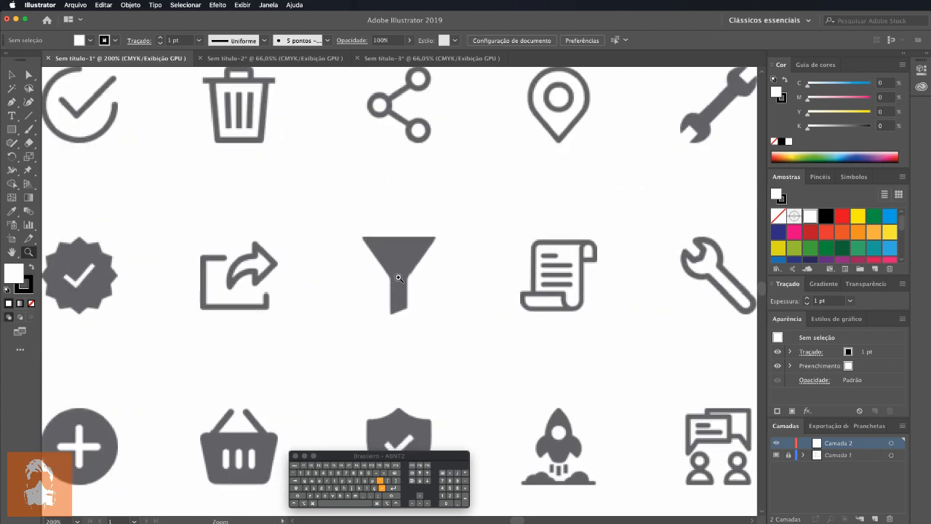
left_click(403, 315)
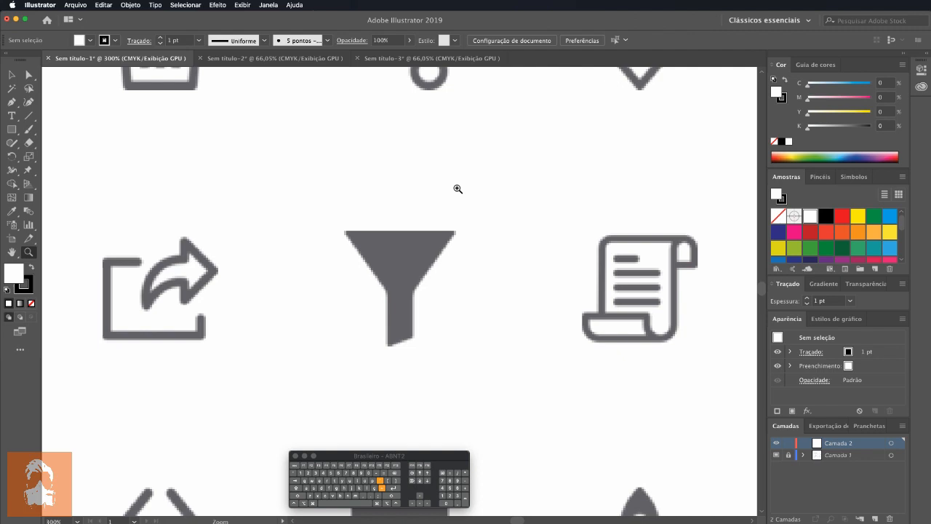
In the document Sem título-3, hide the artboards and delete all the artwork.
left_click(417, 58)
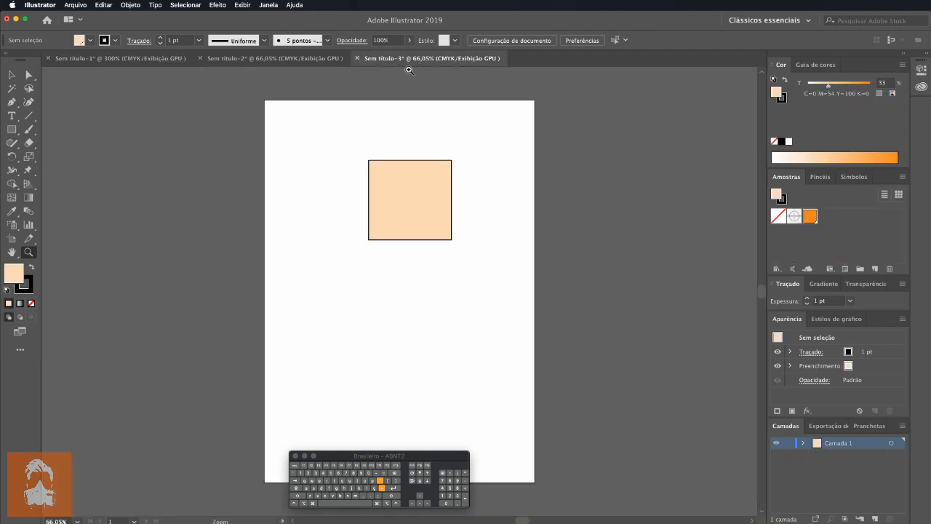
key("super+shift+h")
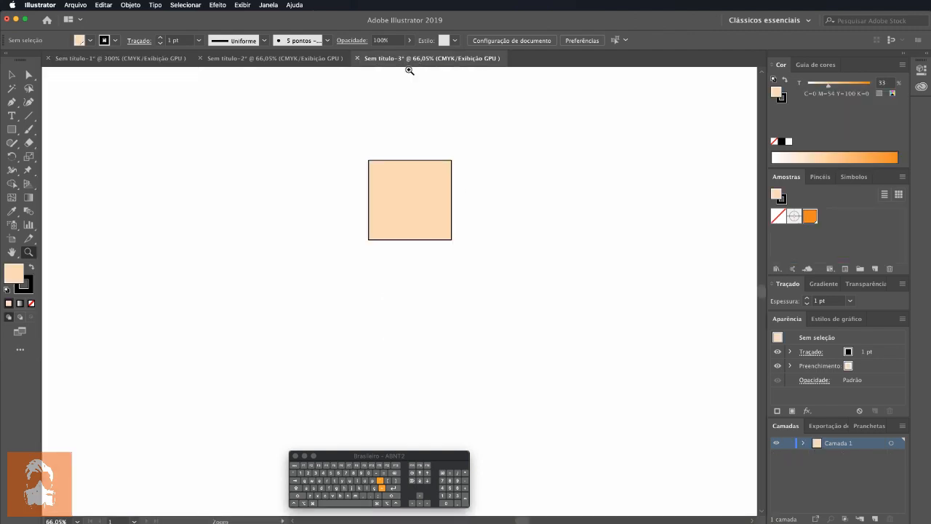
key("super+a")
key("Delete")
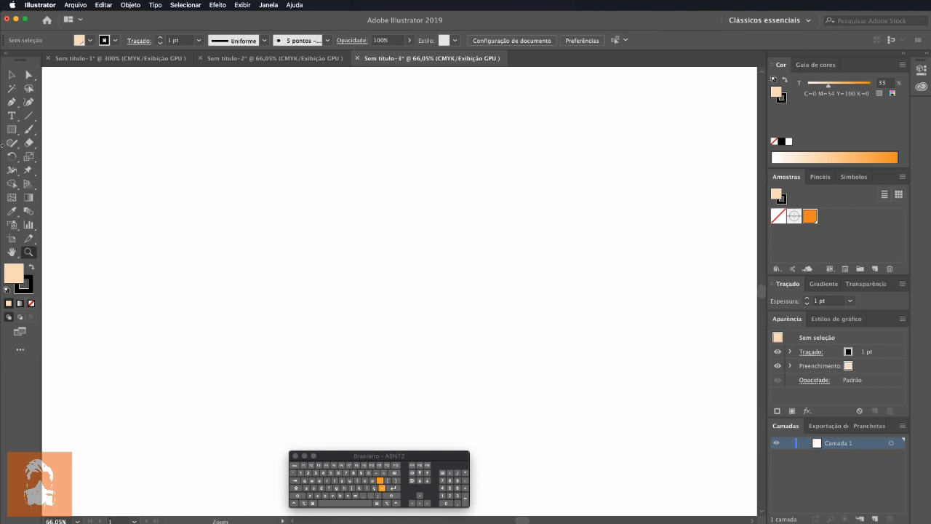
Draw a rectangle about 17.5 × 10.5 cm in the middle of the empty canvas.
left_click(12, 129)
left_click_drag(287, 177, 513, 312)
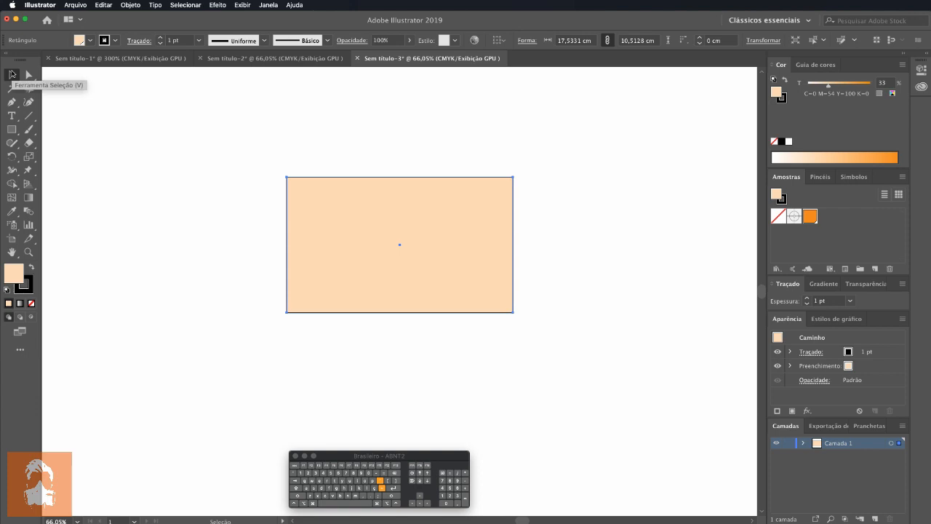
Select the rectangle's corner anchor points one at a time with the Direct Selection tool.
left_click(29, 74)
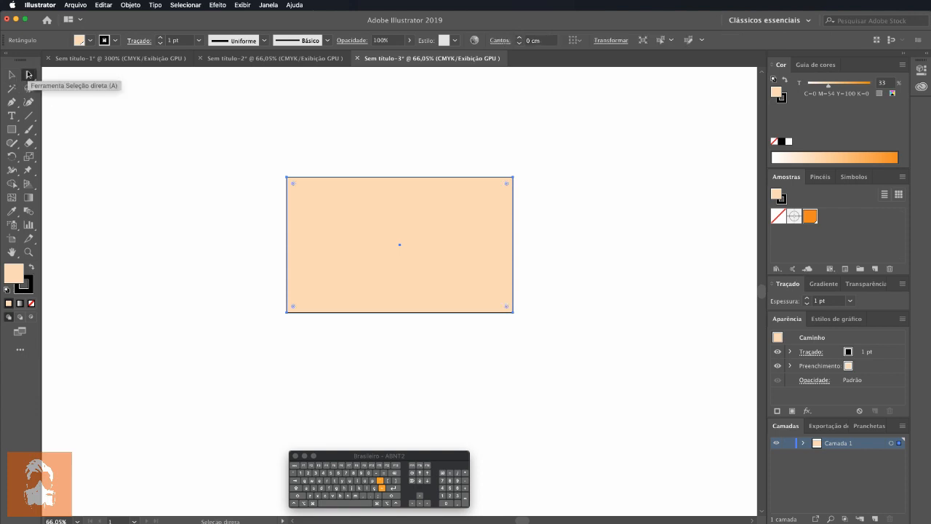
left_click(288, 177)
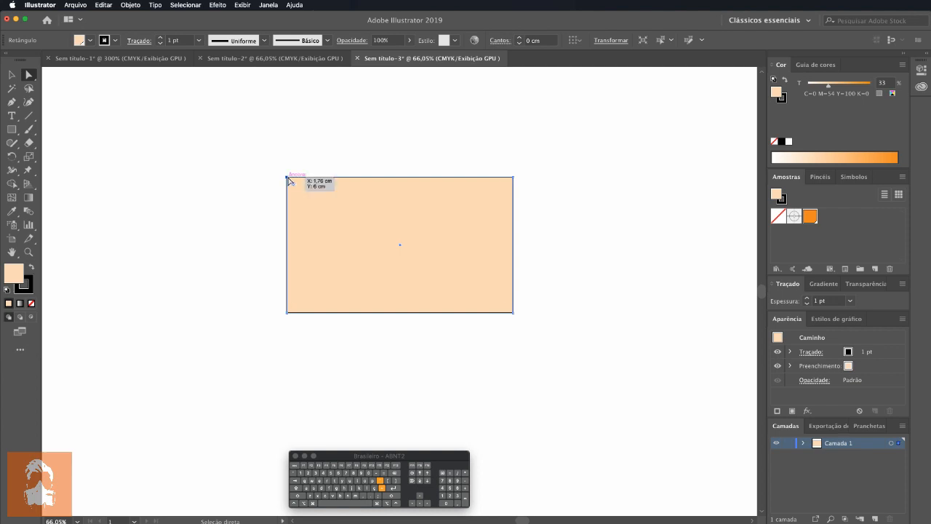
left_click(509, 178)
left_click(513, 313)
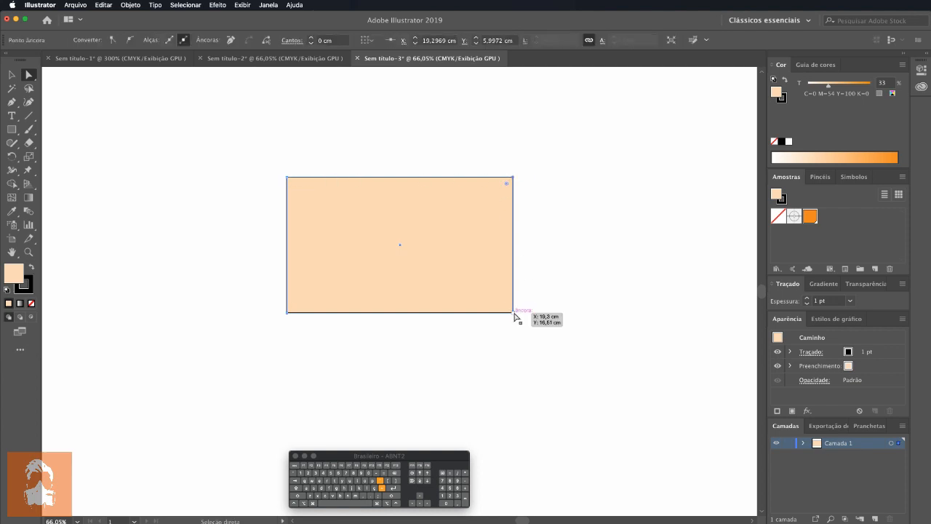
left_click(287, 313)
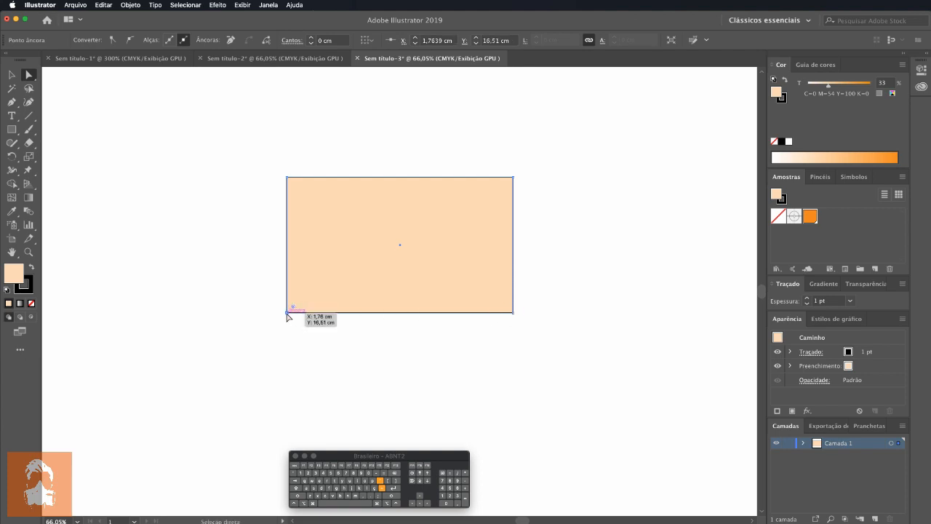
left_click(288, 177)
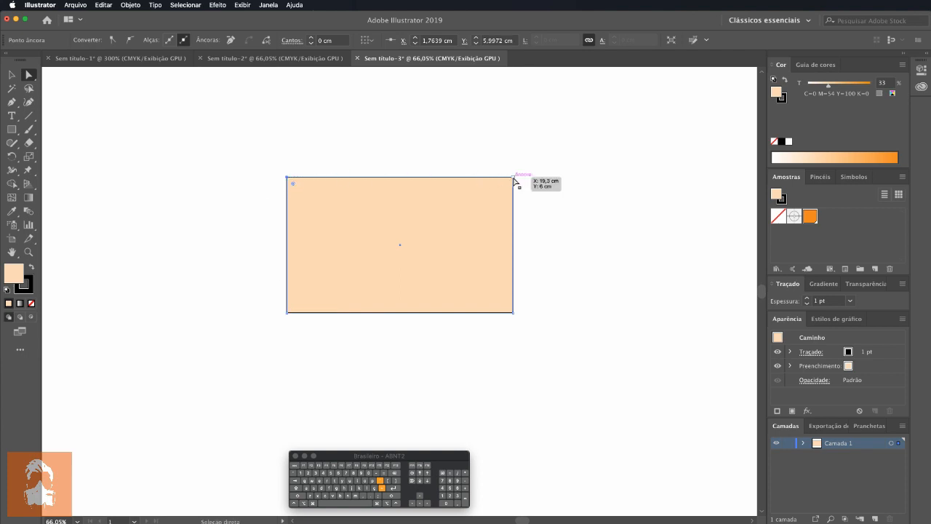
left_click(513, 178)
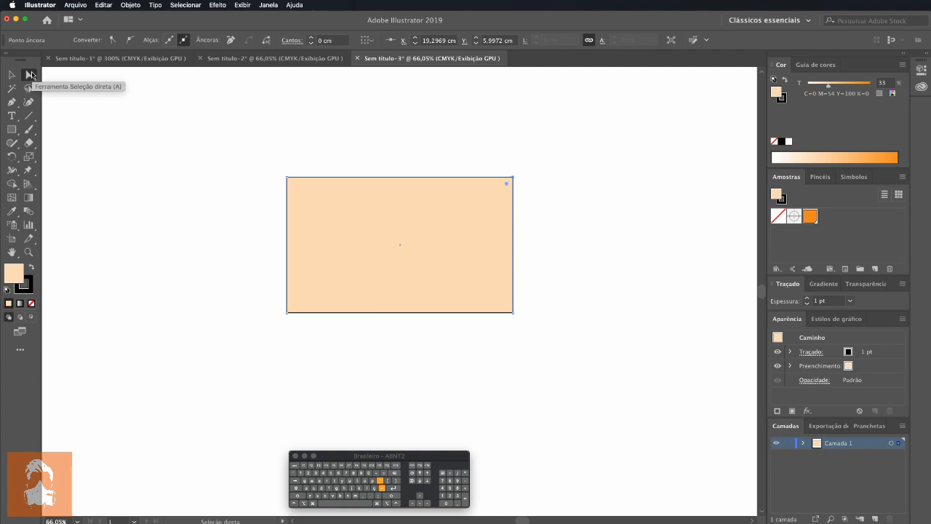
Reshape the rectangle into an irregular arrow-like shape by moving its corners individually, the upper-left one to about X 5.47 cm, Y 9.35 cm.
left_click(286, 178)
left_click_drag(287, 178, 334, 219)
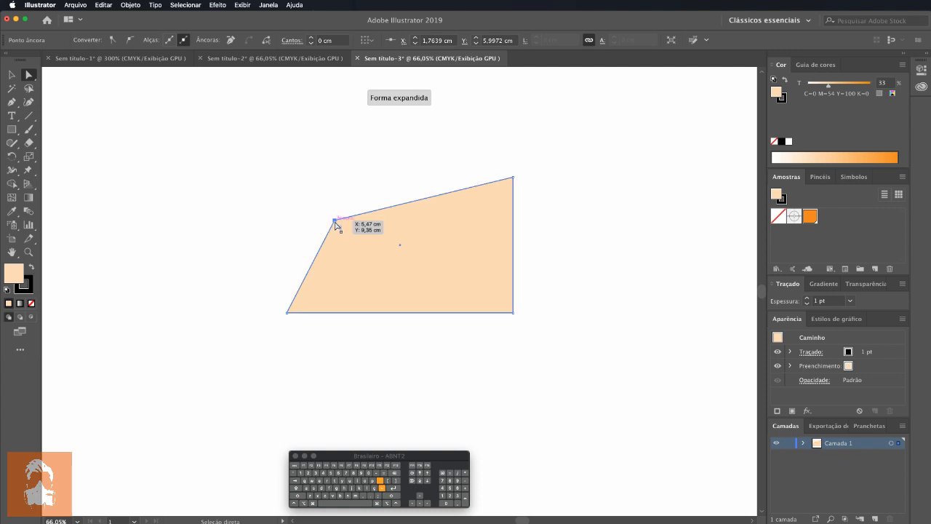
left_click(513, 177)
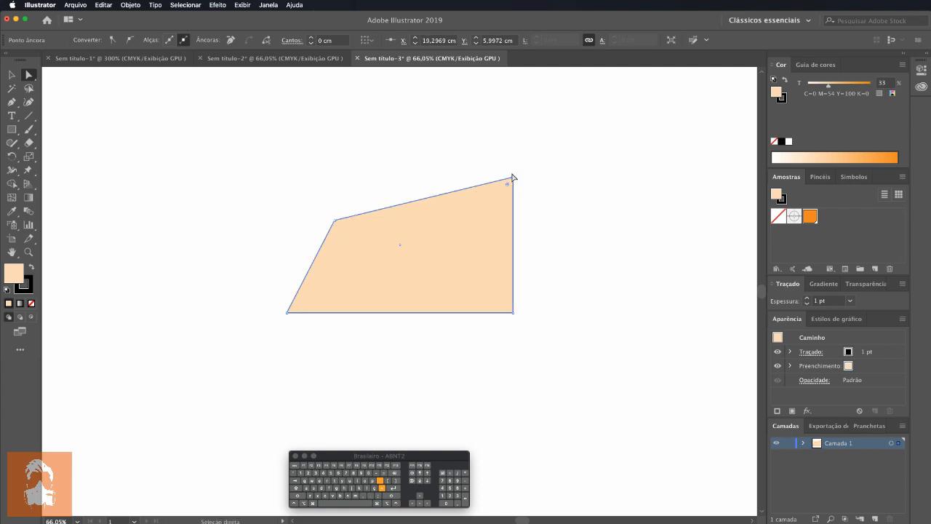
left_click_drag(513, 178, 373, 276)
left_click(513, 312)
left_click_drag(512, 313, 478, 291)
left_click_drag(288, 313, 286, 348)
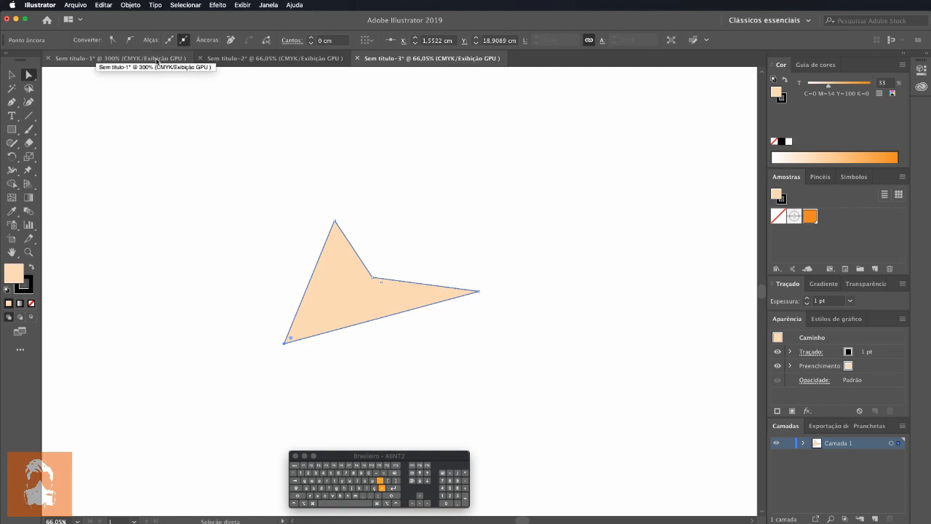
left_click(157, 62)
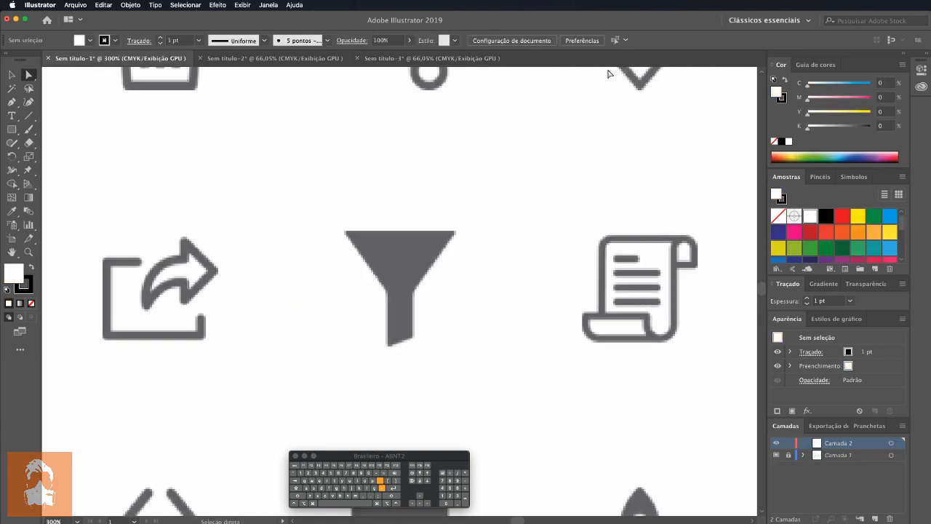
left_click(437, 58)
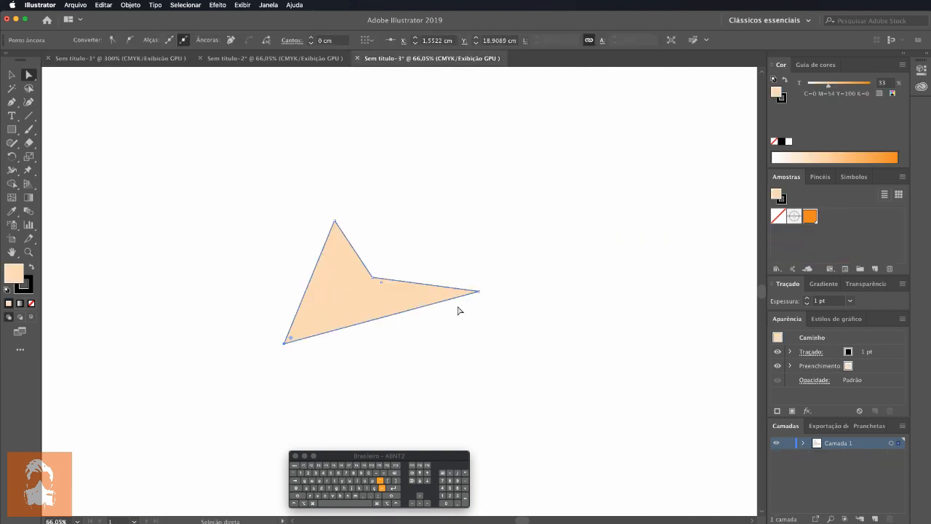
left_click(11, 74)
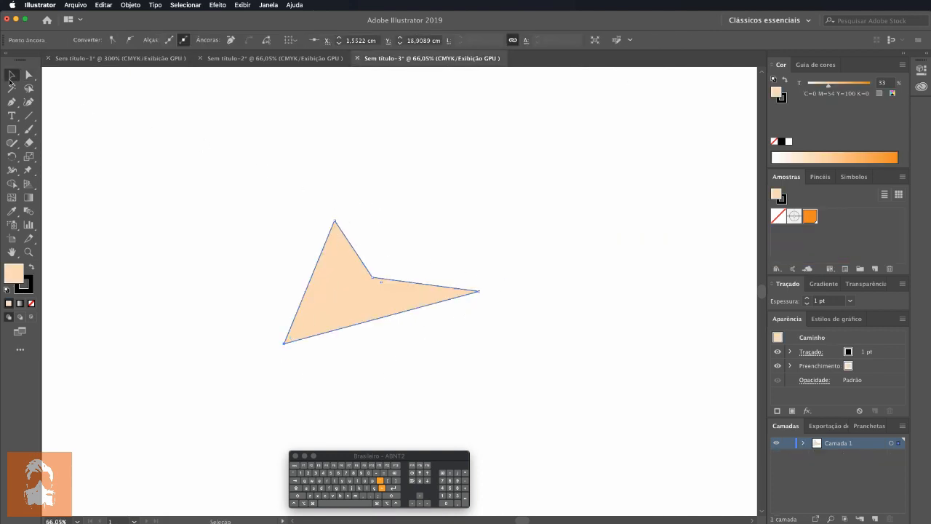
Switch to the document Sem título-1 and set the fill to none, leaving the black stroke as the active colour.
left_click(102, 59)
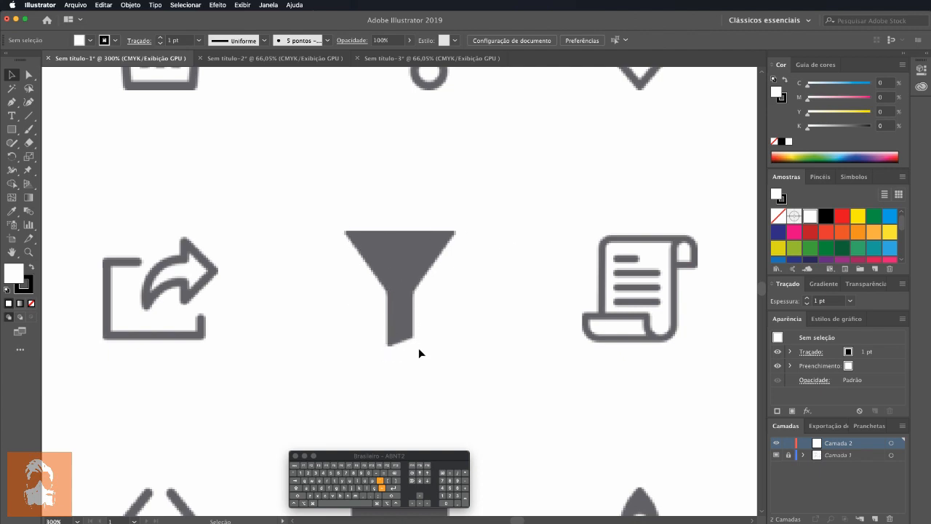
left_click(29, 291)
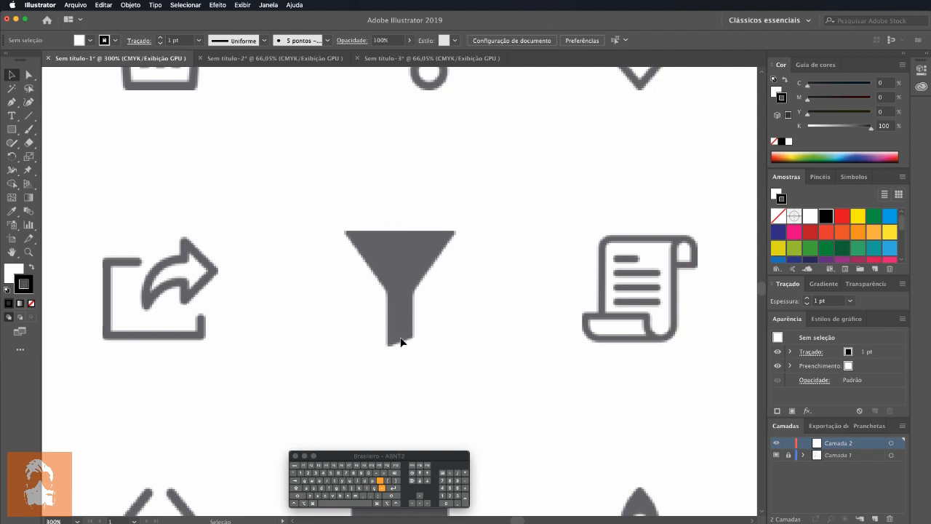
left_click(14, 273)
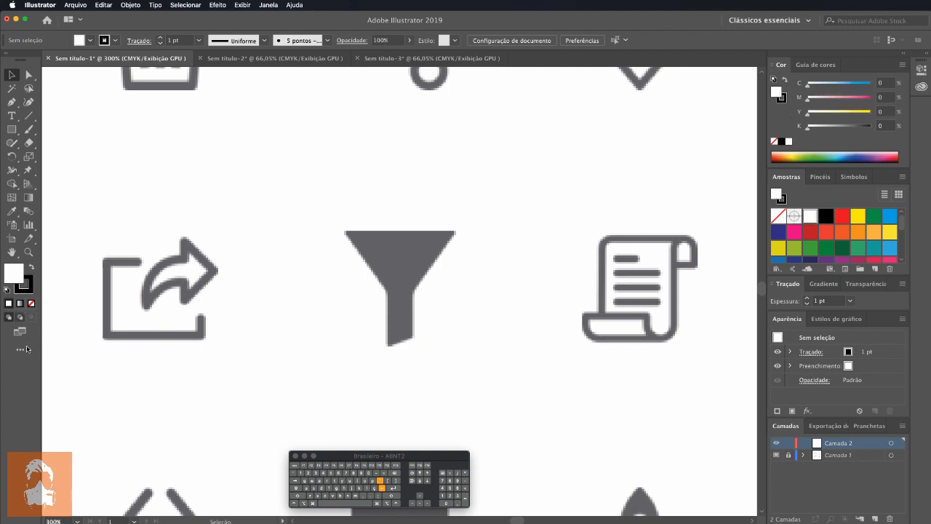
left_click(31, 303)
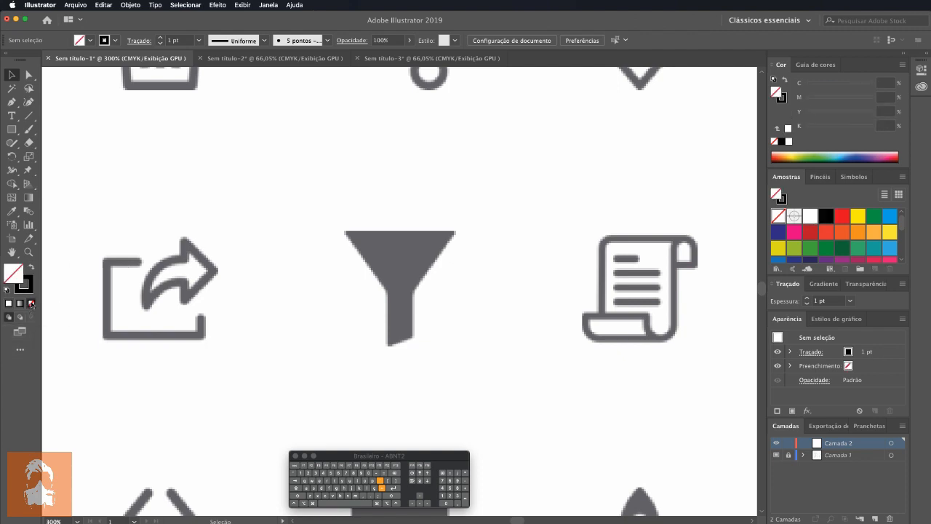
left_click(28, 289)
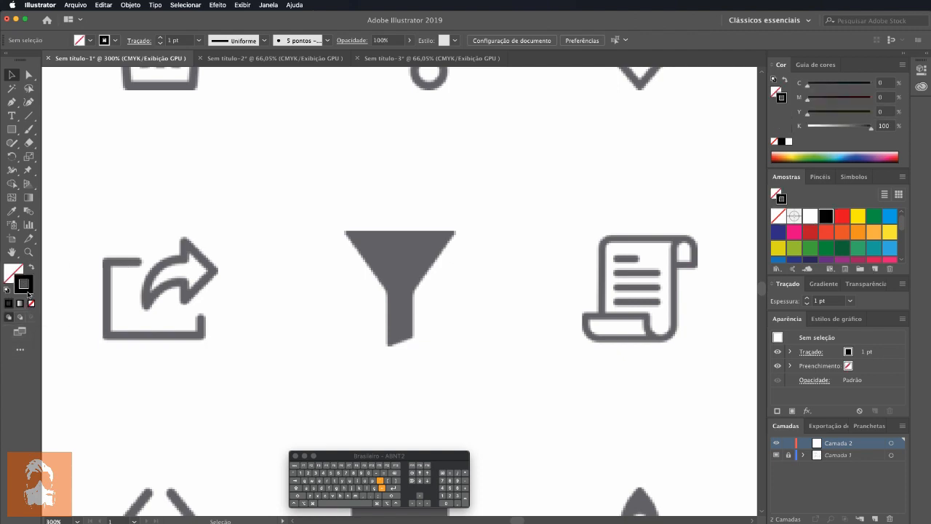
left_click(10, 269)
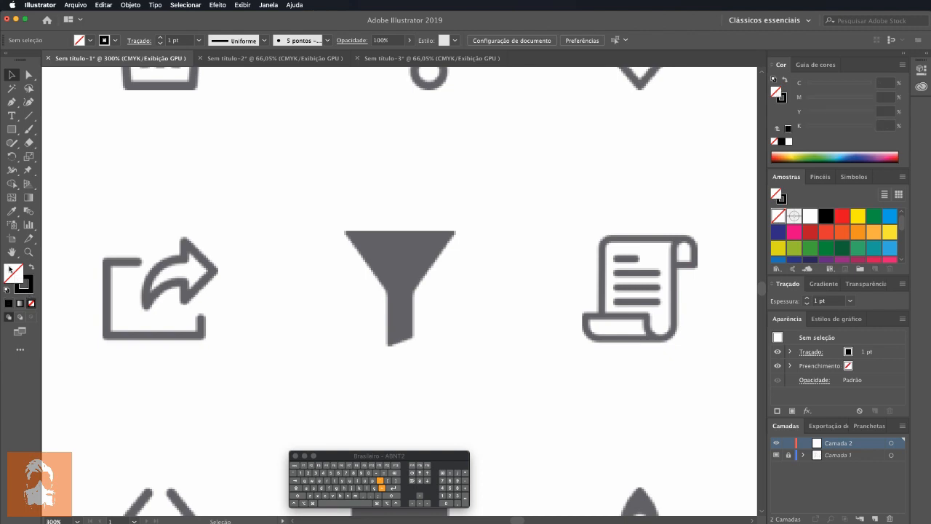
left_click(26, 288)
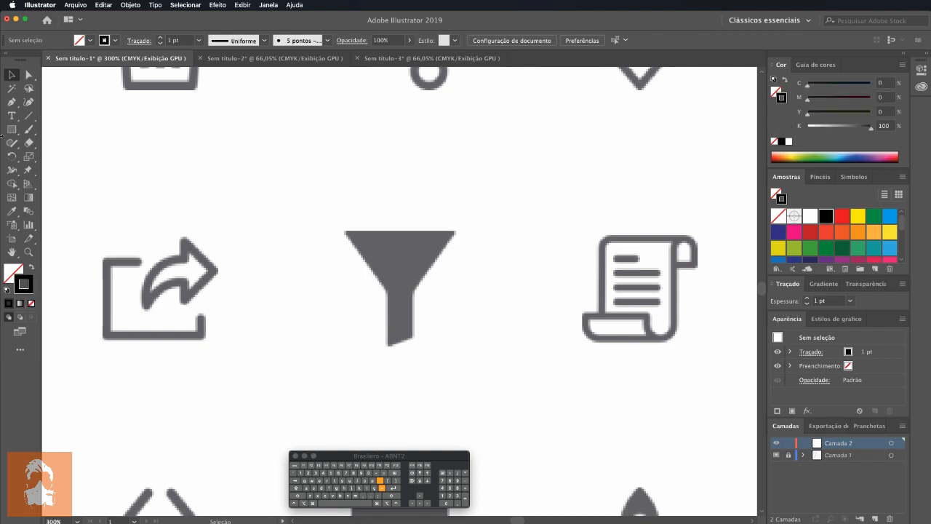
Trace the gray funnel icon as a closed straight-sided path with the Pen tool, starting and ending at its upper-left corner.
left_click(11, 103)
left_click(346, 233)
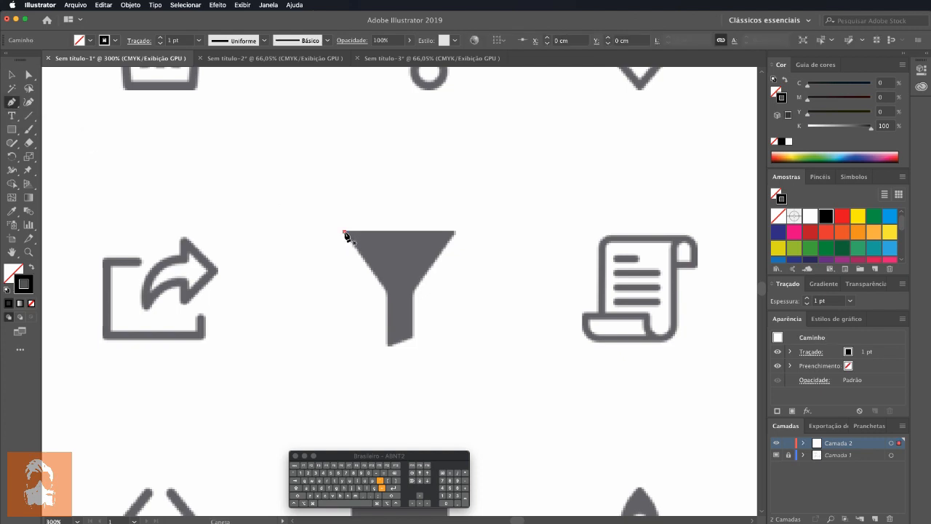
left_click(387, 293)
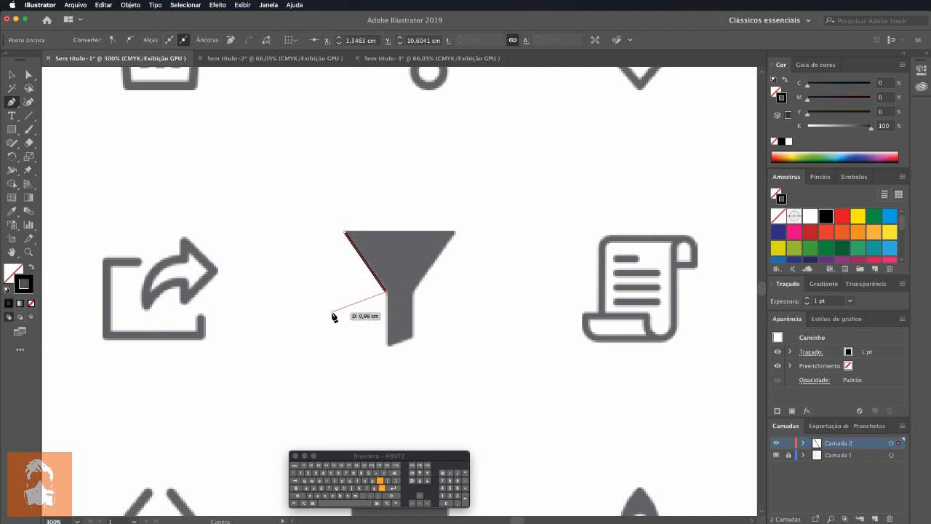
left_click(386, 347)
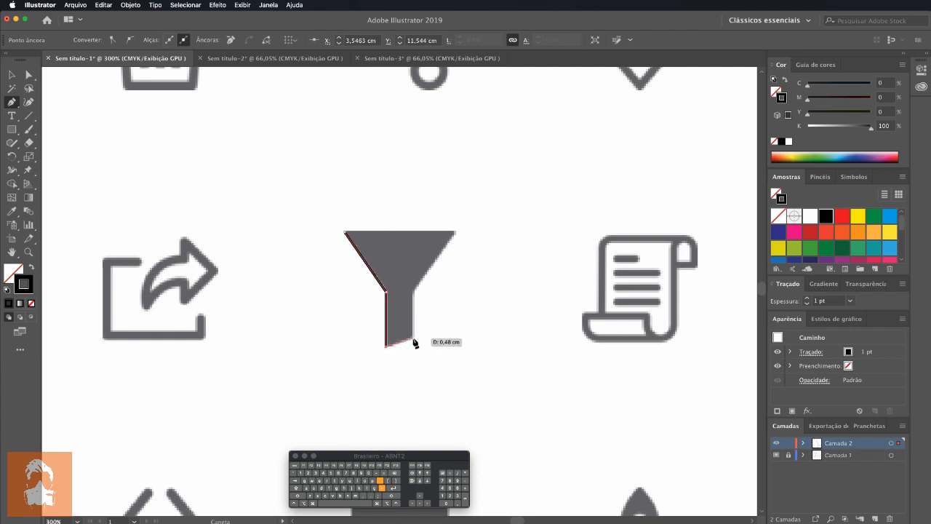
left_click(413, 342)
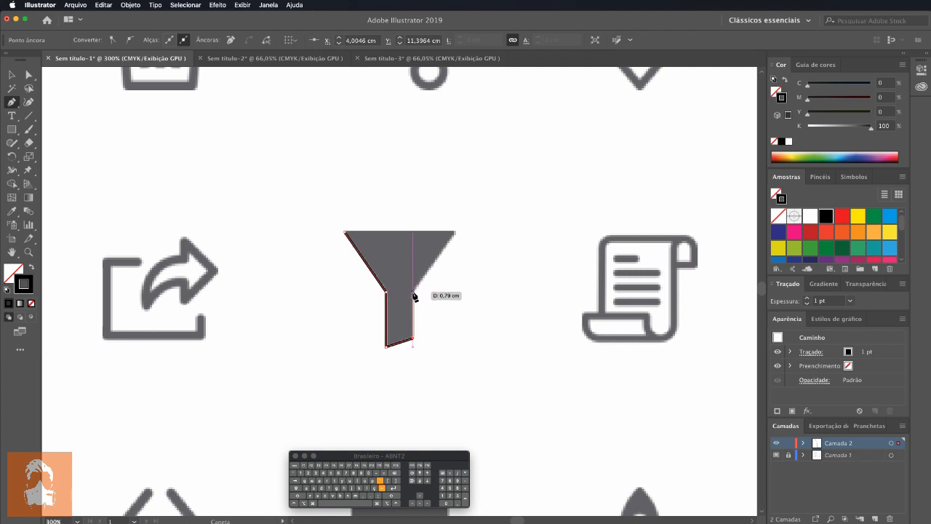
left_click(413, 293)
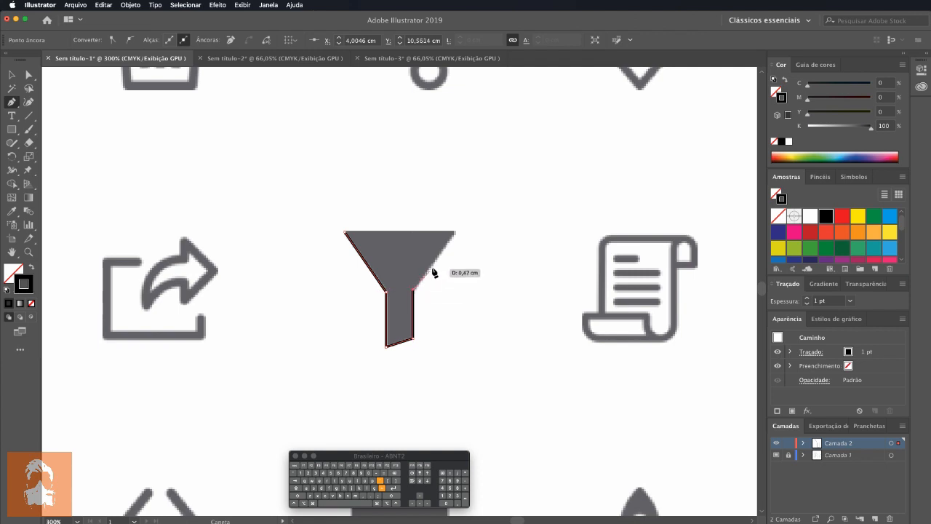
left_click(455, 232)
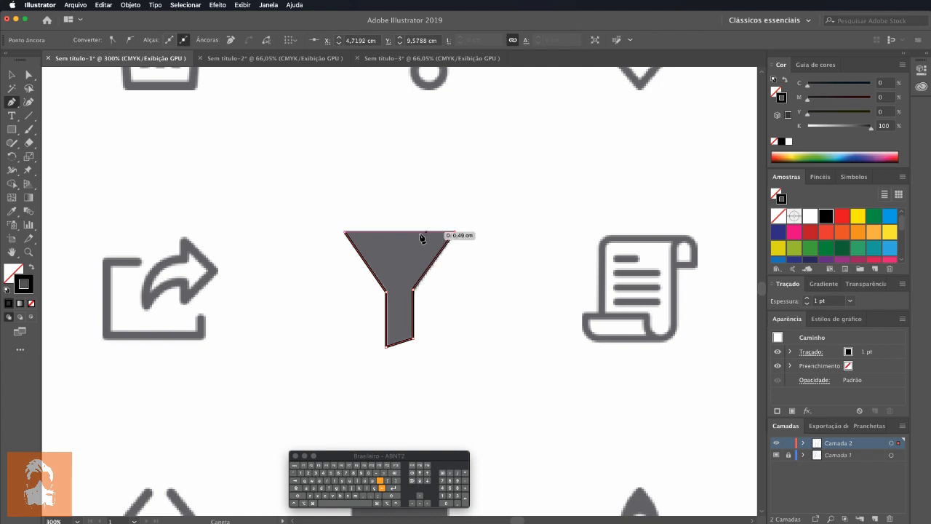
left_click(345, 233)
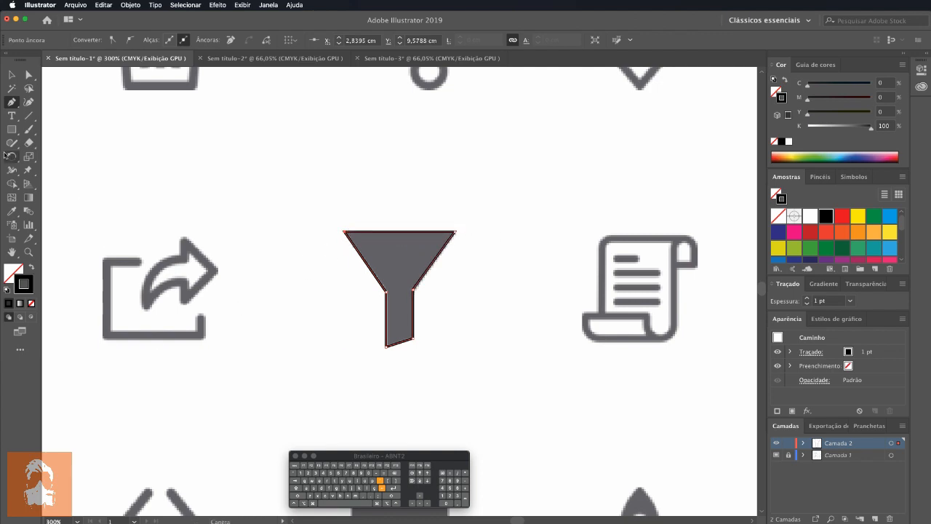
Move the traced funnel outline into the gap between the share and funnel icons and fill it with white.
left_click(13, 74)
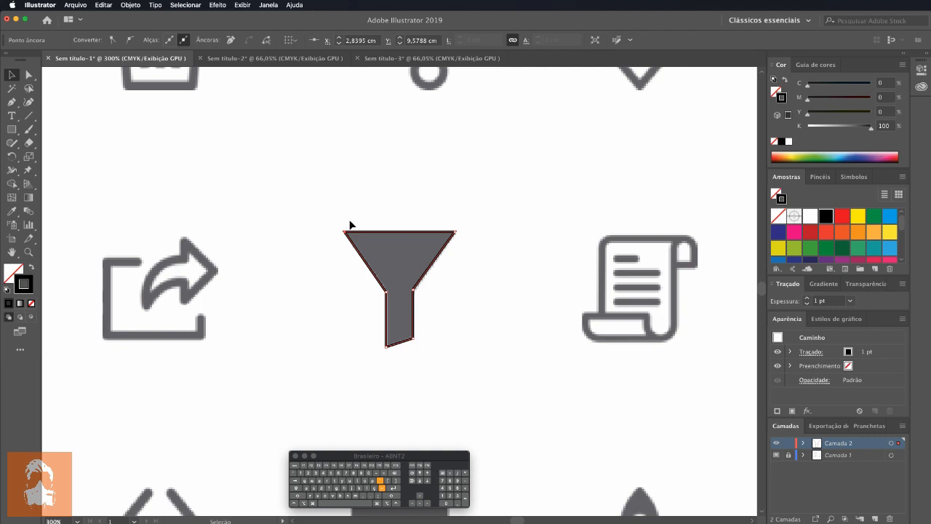
left_click_drag(392, 234, 277, 235)
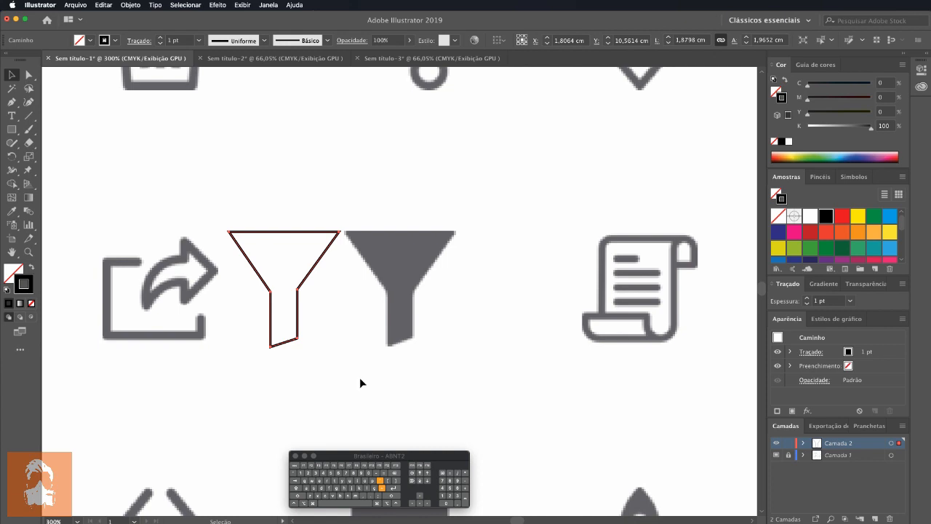
left_click(6, 281)
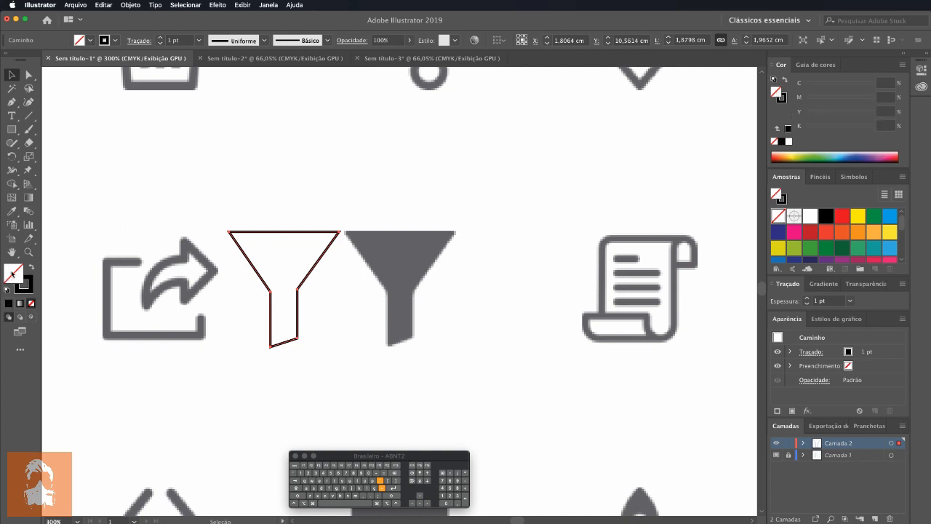
left_click(810, 216)
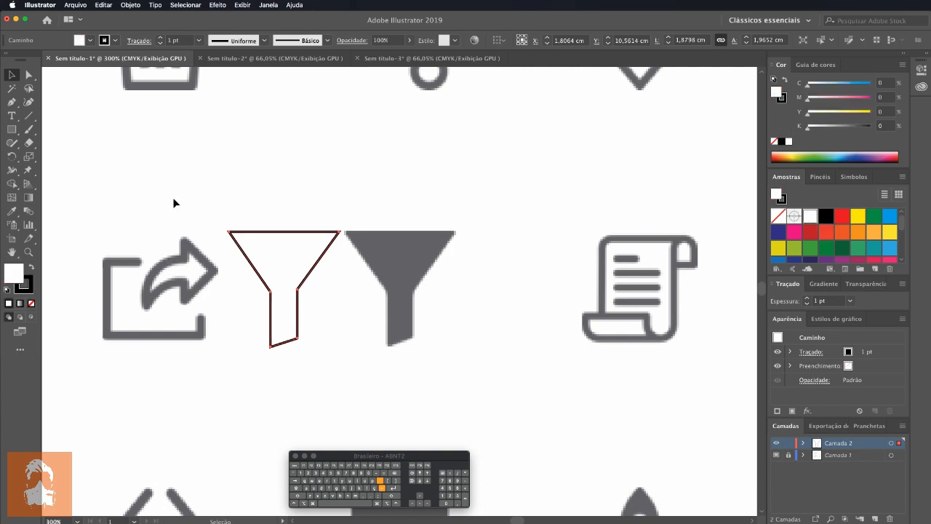
Trace the gray funnel icon a second time with the Pen tool as a white-filled closed path.
left_click(12, 102)
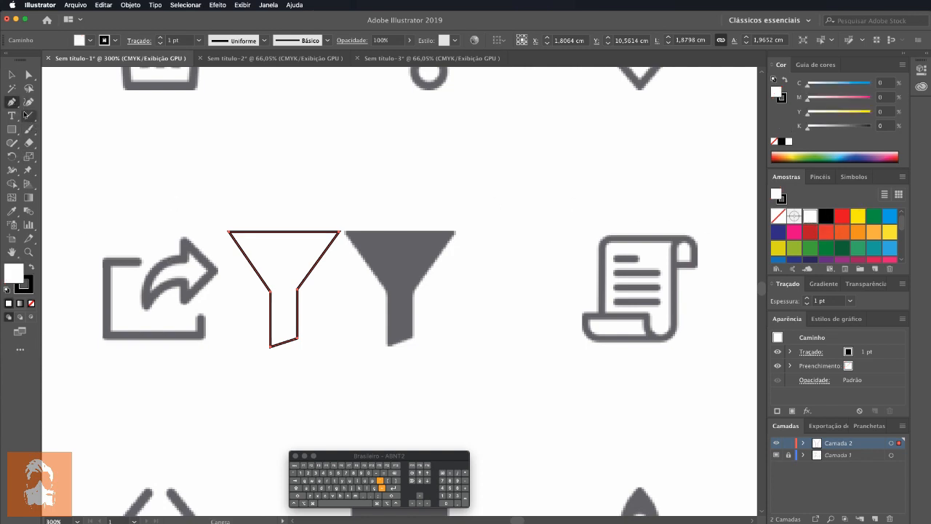
left_click(346, 233)
left_click(385, 291)
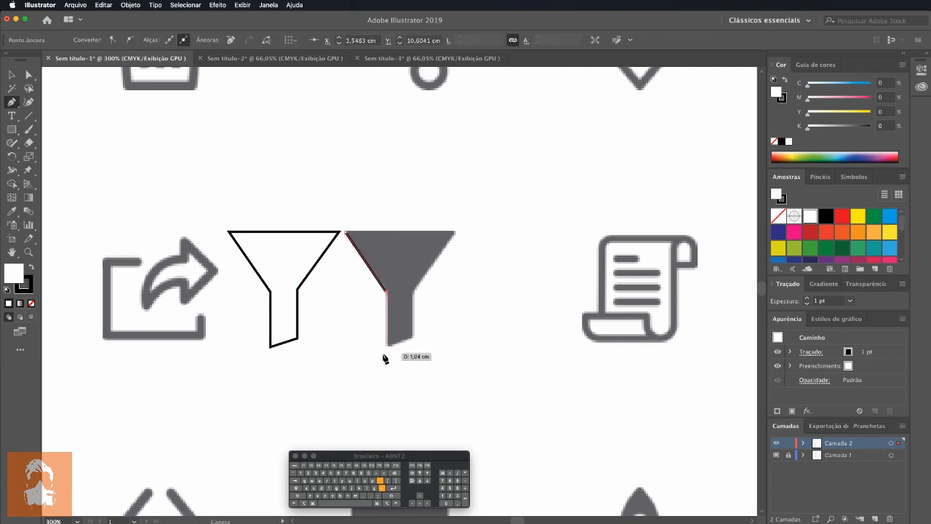
left_click(385, 347)
left_click(414, 339)
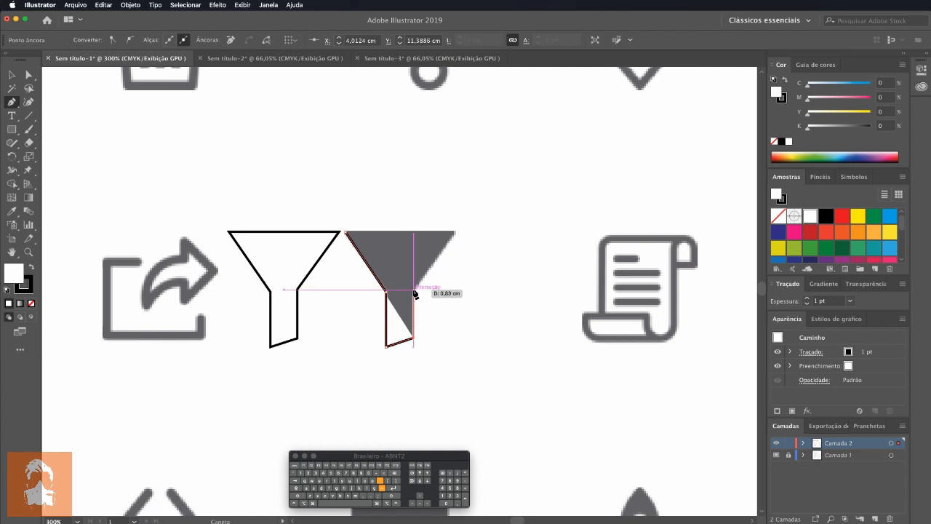
left_click(414, 290)
left_click(454, 232)
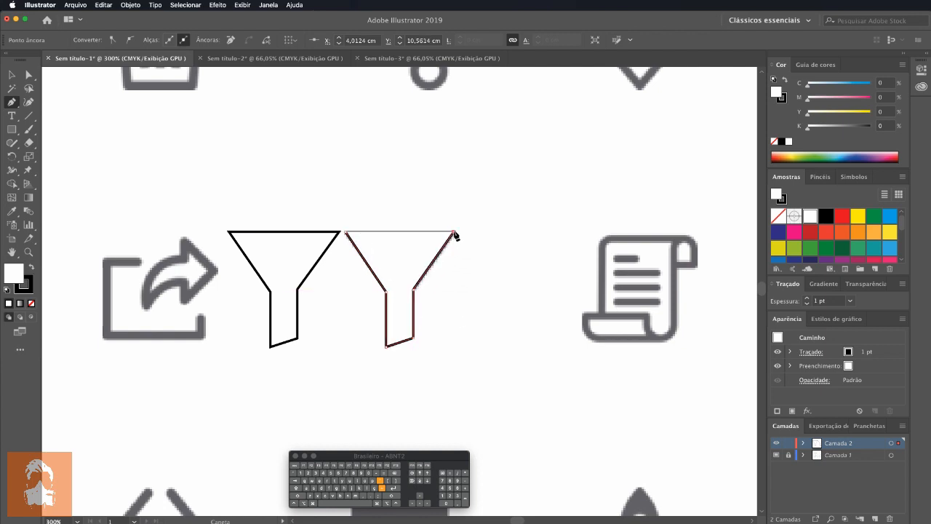
left_click(346, 233)
Delete the white-filled path lying over the gray funnel icon.
left_click(10, 75)
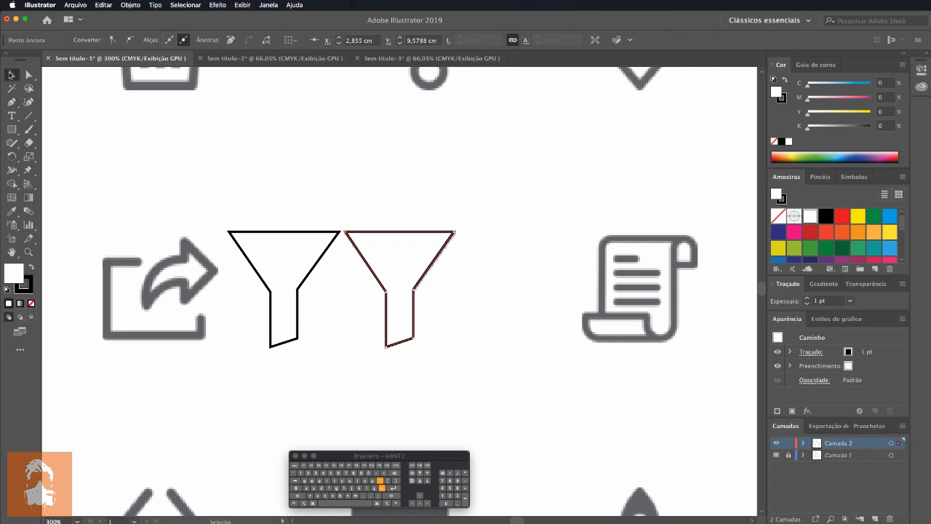
left_click(393, 262)
key("Delete")
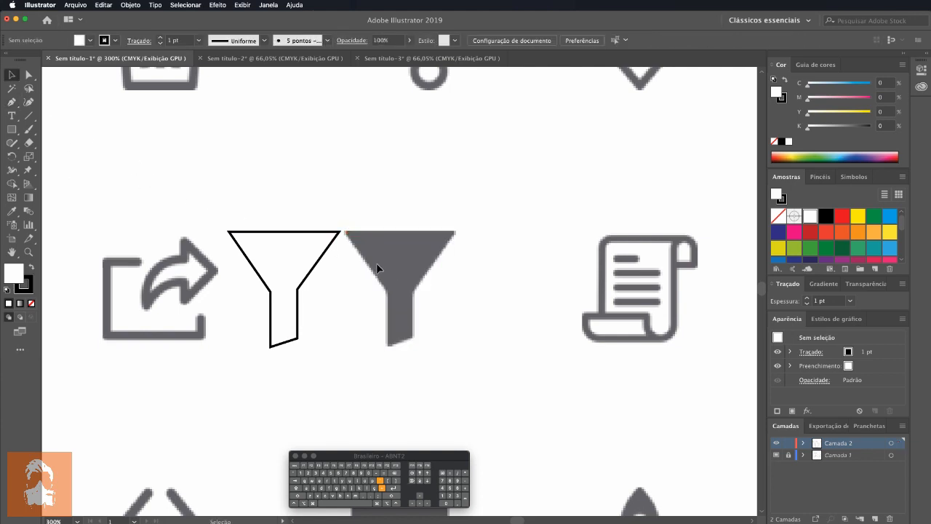
Remove the remaining funnel outline's fill and move it back over the gray funnel icon.
left_click(262, 268)
left_click(30, 303)
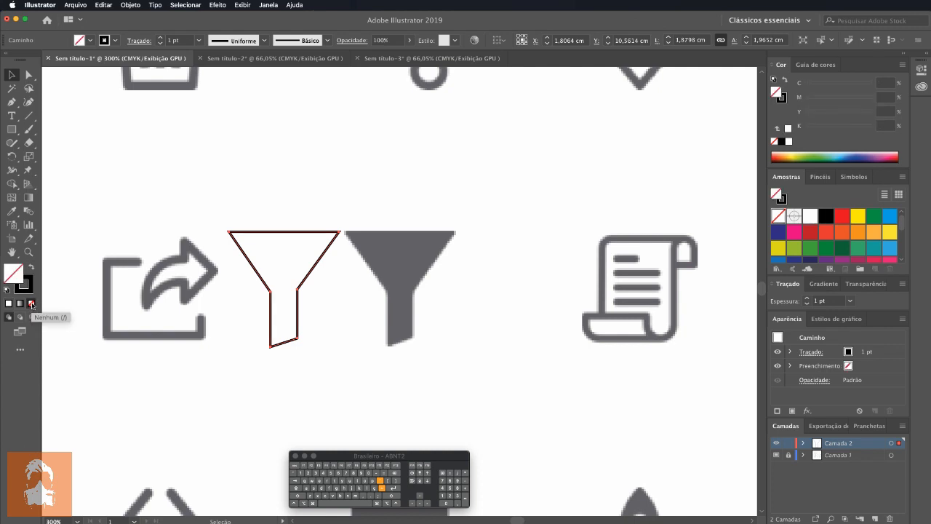
left_click(499, 327)
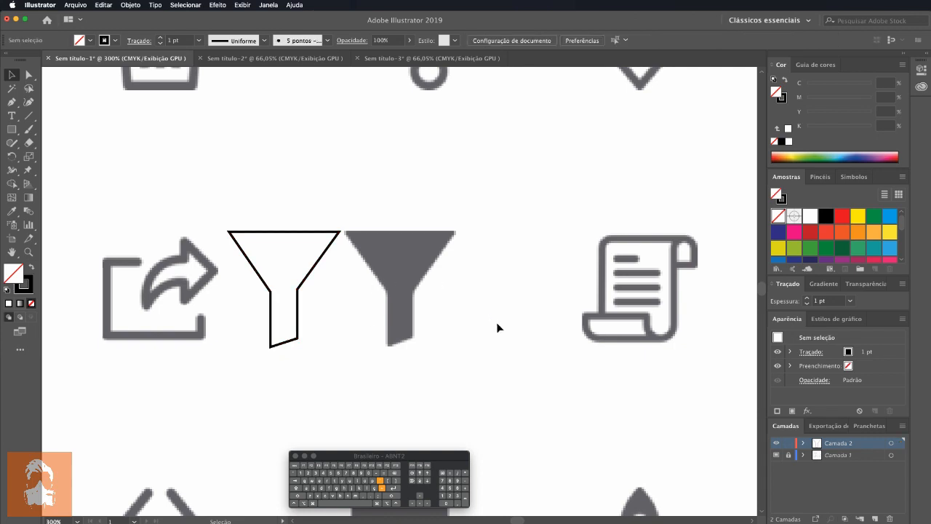
left_click_drag(366, 376, 385, 362)
left_click_drag(337, 255, 450, 256)
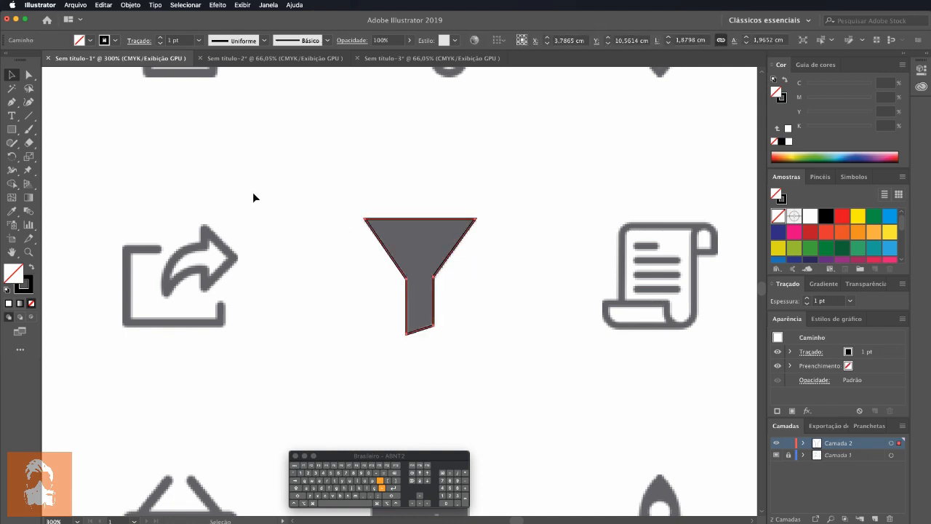
Select the funnel's stem anchors with Direct Selection and move the lower-right one to about X 4.00 cm, Y 11.38 cm.
left_click(30, 75)
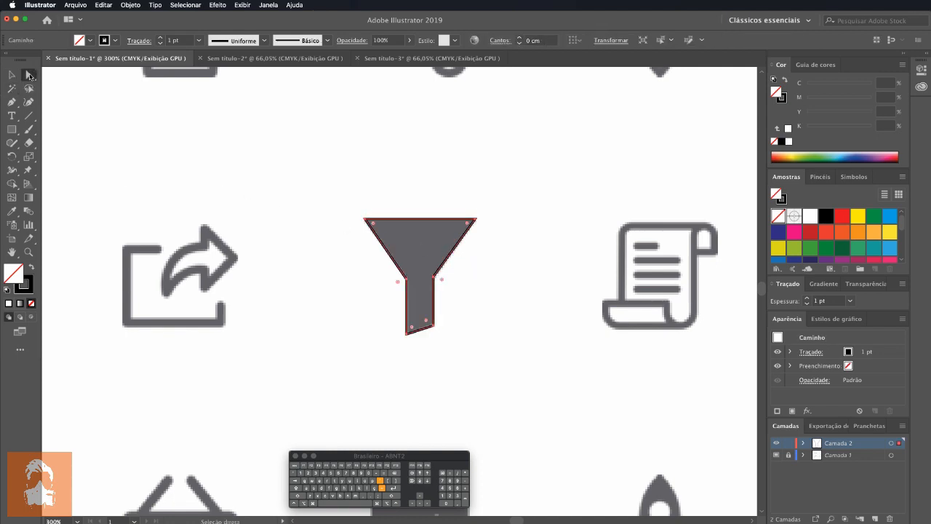
left_click(383, 339)
left_click(408, 290)
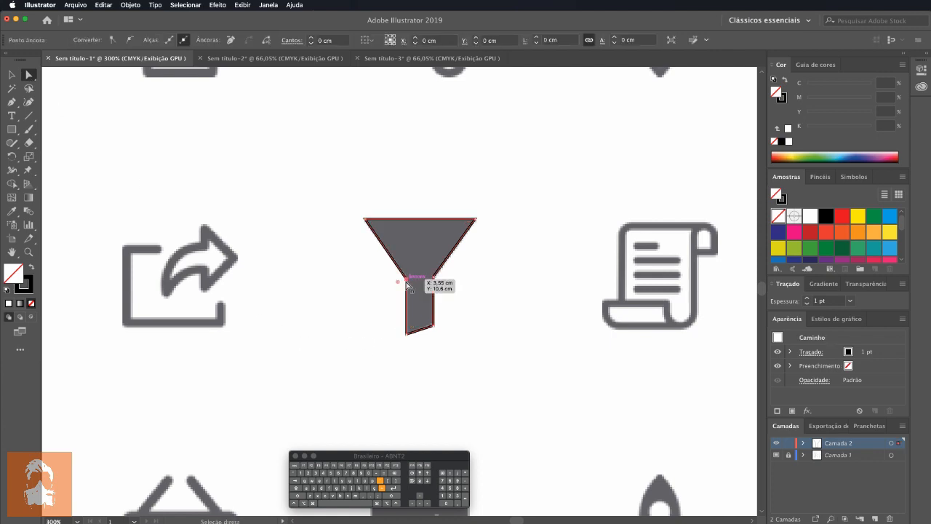
left_click(407, 335)
left_click(406, 334, "shift")
left_click_drag(383, 267, 434, 329)
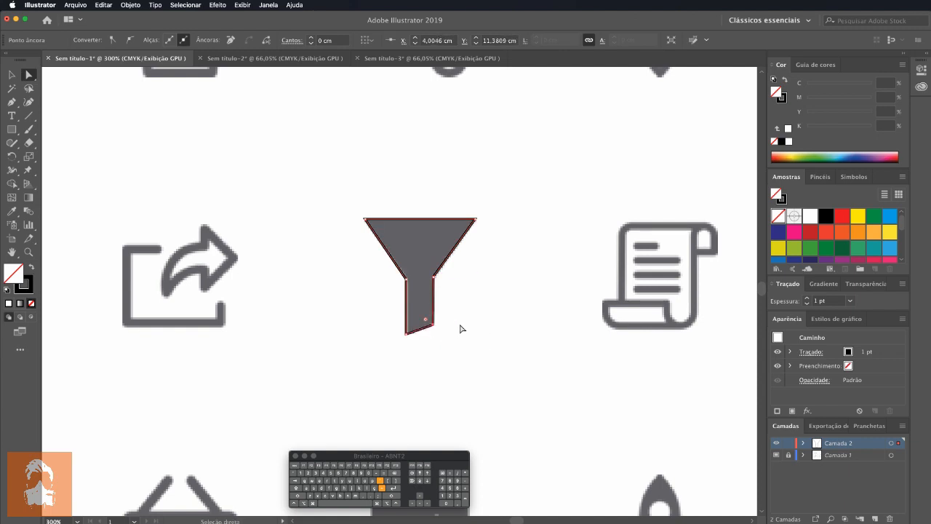
Shift the left edge of the funnel's stem slightly right and up to align it with the icon.
left_click(461, 326)
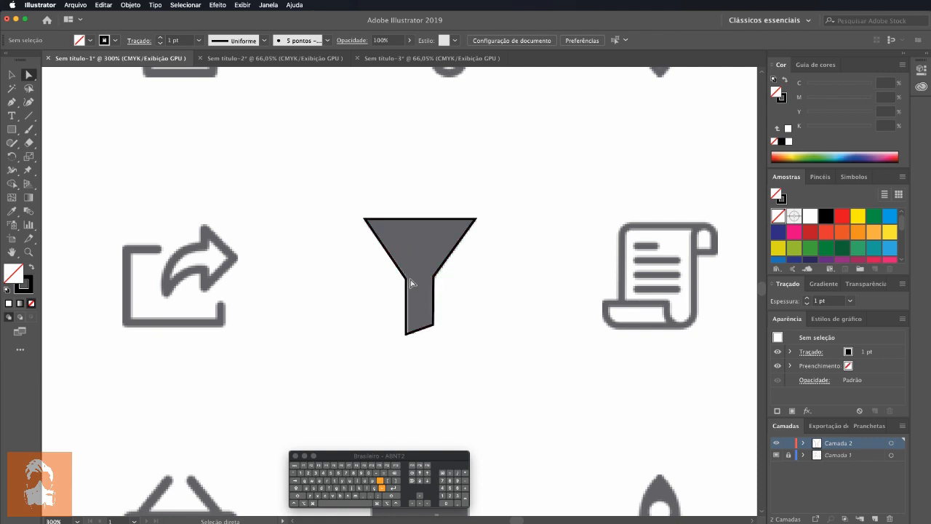
left_click(405, 322)
left_click_drag(405, 334, 408, 336)
Check whether Guias inteligentes is enabled, and view the traced funnel among the surrounding icons at 150% zoom.
left_click(250, 5)
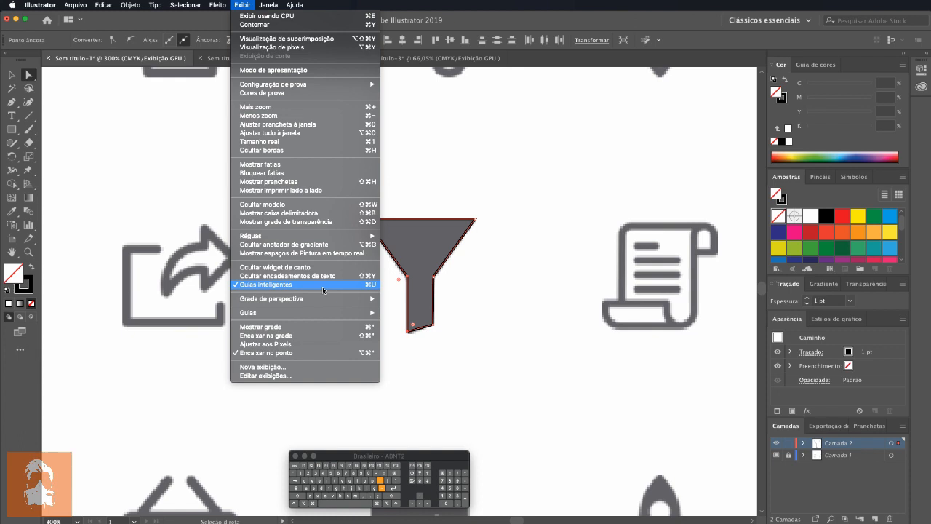
left_click(491, 310)
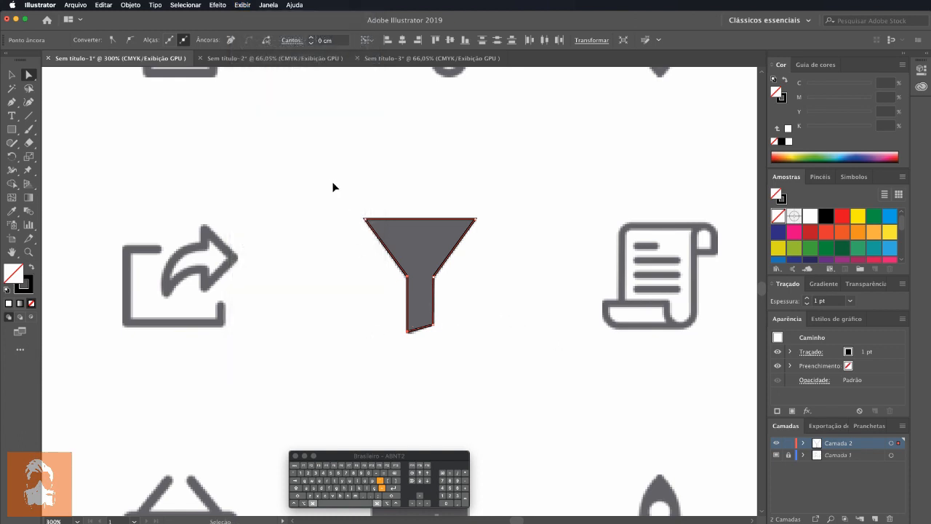
key("super+minus")
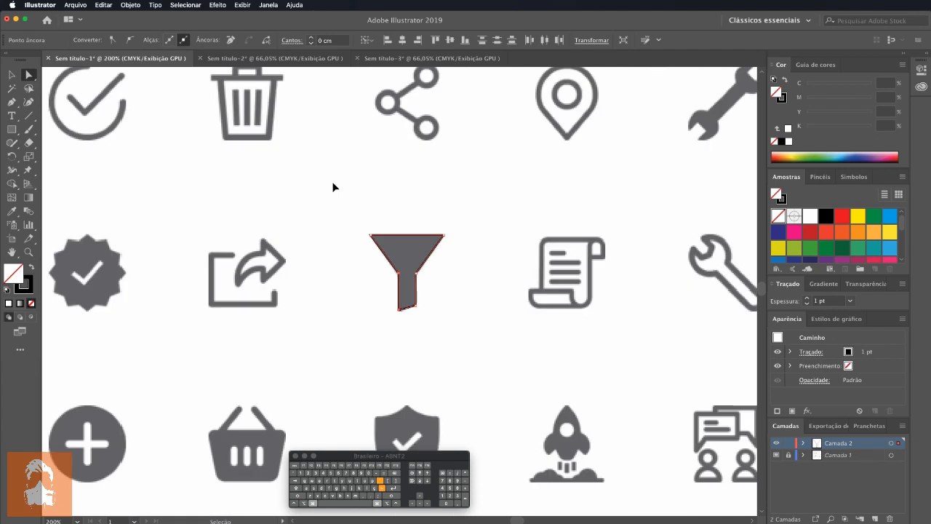
key("super+minus")
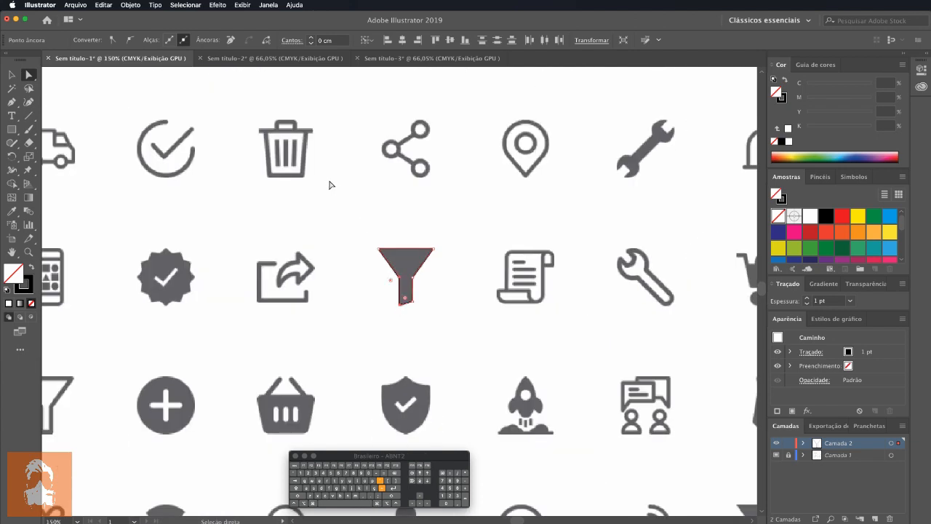
Look over the icons around the funnel and view the map pin icon up close at 400% zoom.
left_click_drag(252, 298, 317, 166)
left_click_drag(474, 255, 285, 366)
left_click_drag(401, 404, 426, 442)
left_click_drag(416, 230, 418, 232)
left_click_drag(436, 197, 448, 223)
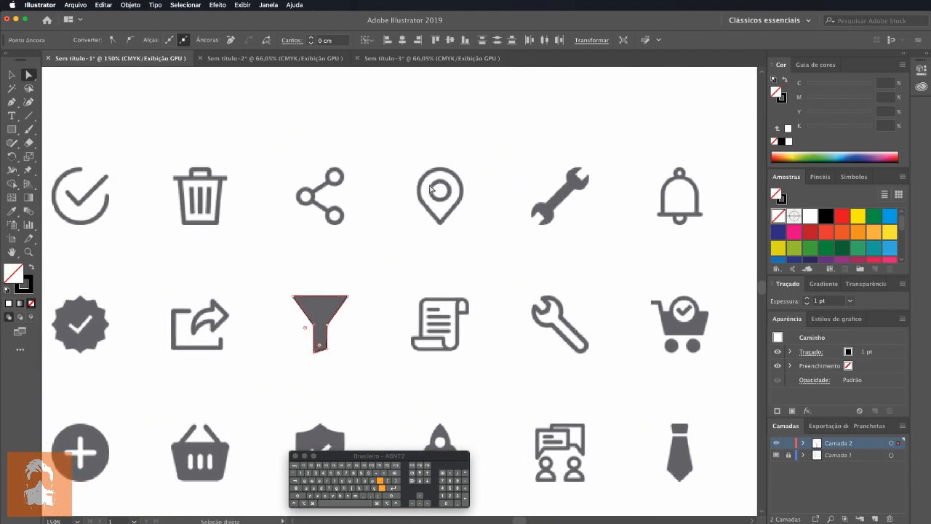
key("z")
left_click(440, 190)
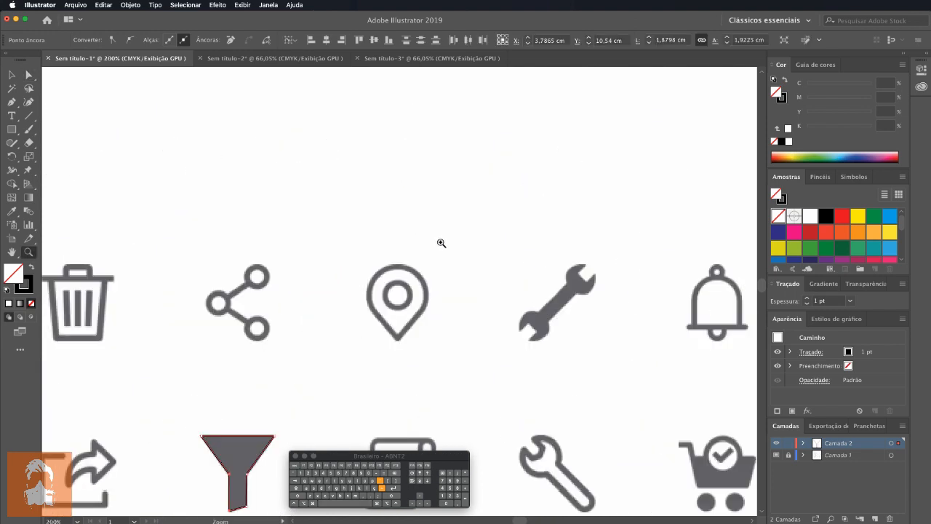
left_click(396, 303)
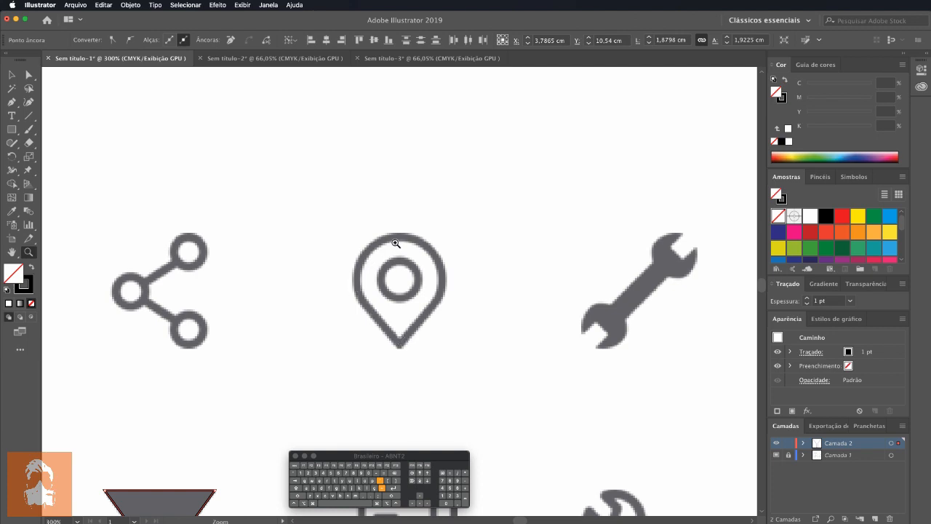
left_click(12, 74)
key("super+equal")
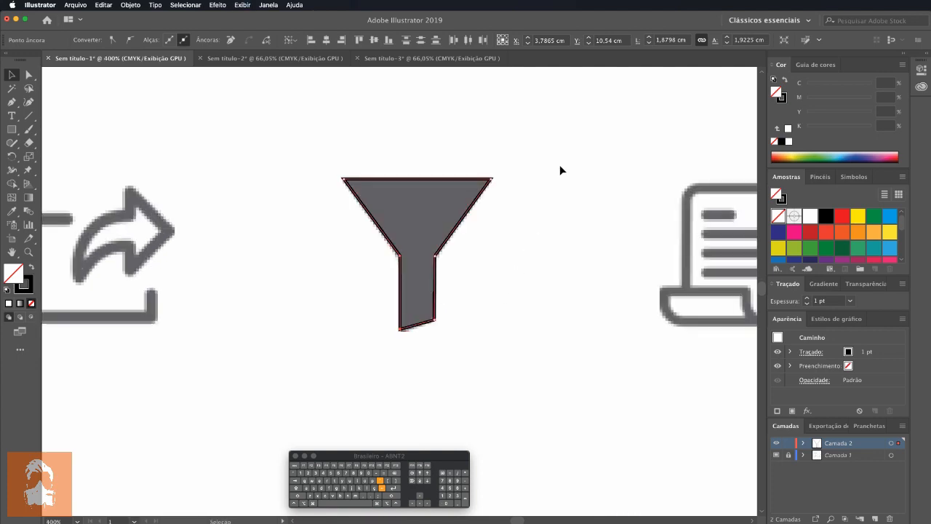
scroll(559, 170, "down", 10)
scroll(474, 388, "right", 6)
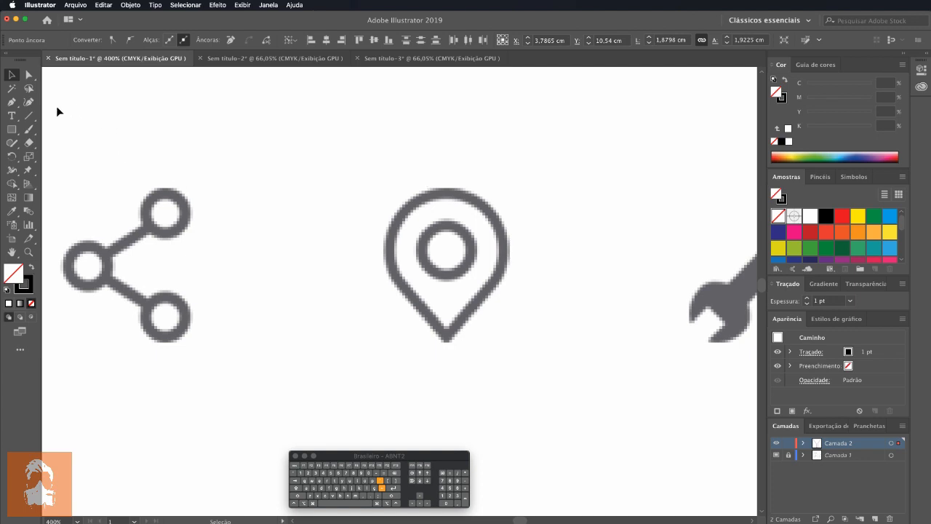
Draw a closed, straight-edged Pen path over the map pin with anchors at its lower tip, right side, crown and left side.
left_click(12, 103)
left_click(446, 340)
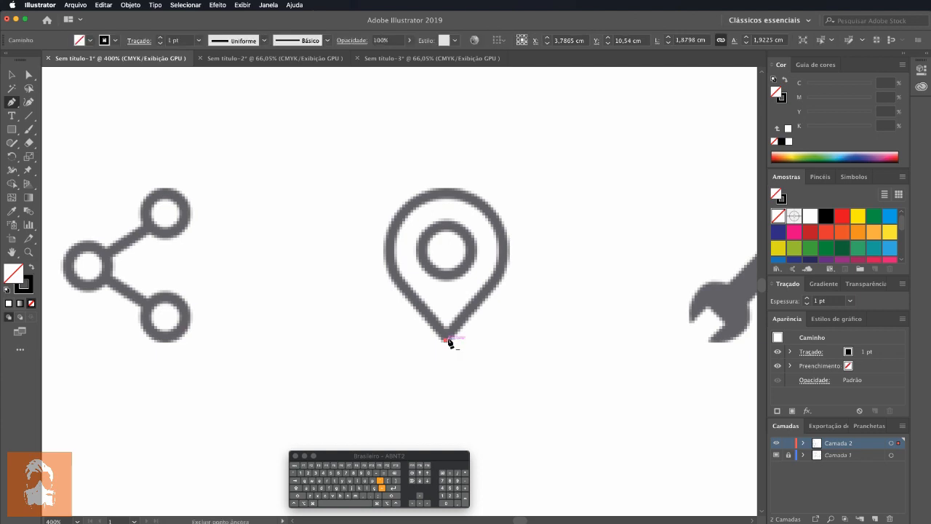
left_click(502, 253)
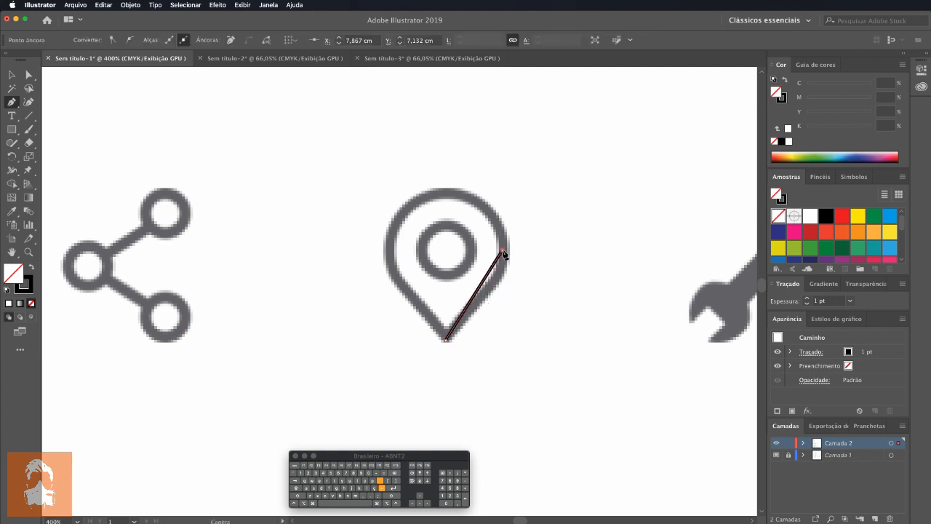
left_click(446, 194)
left_click(390, 250)
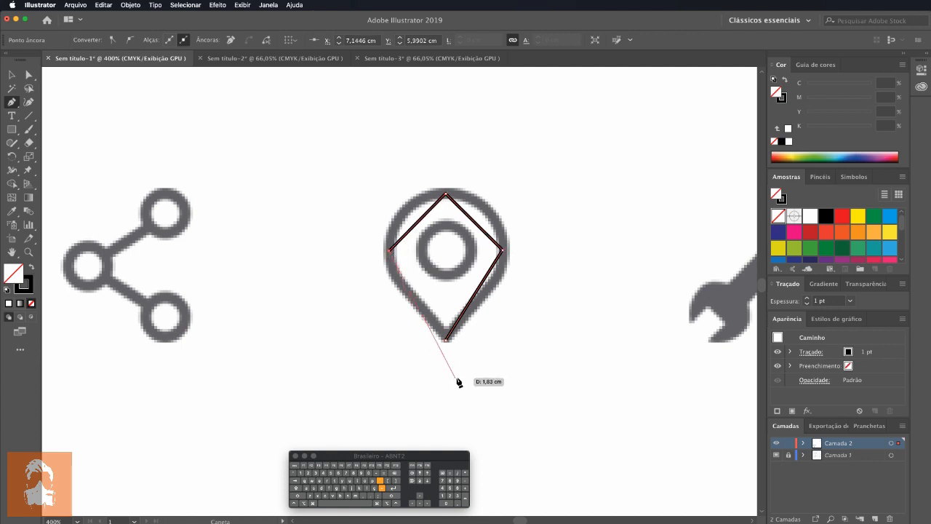
left_click(446, 339)
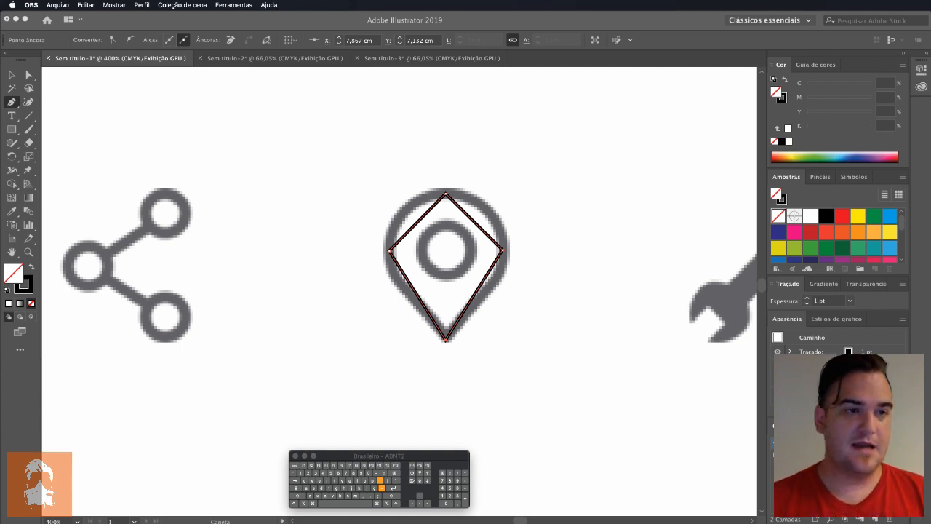
Round the pin path's top anchor with the Anchor Point tool, pulling horizontal handles out to the width of the icon.
left_click(14, 107)
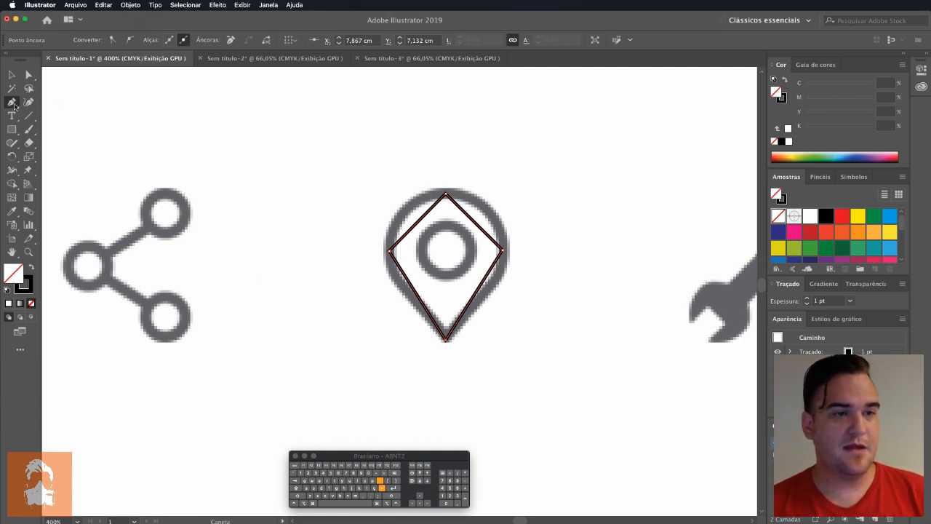
left_click(13, 106)
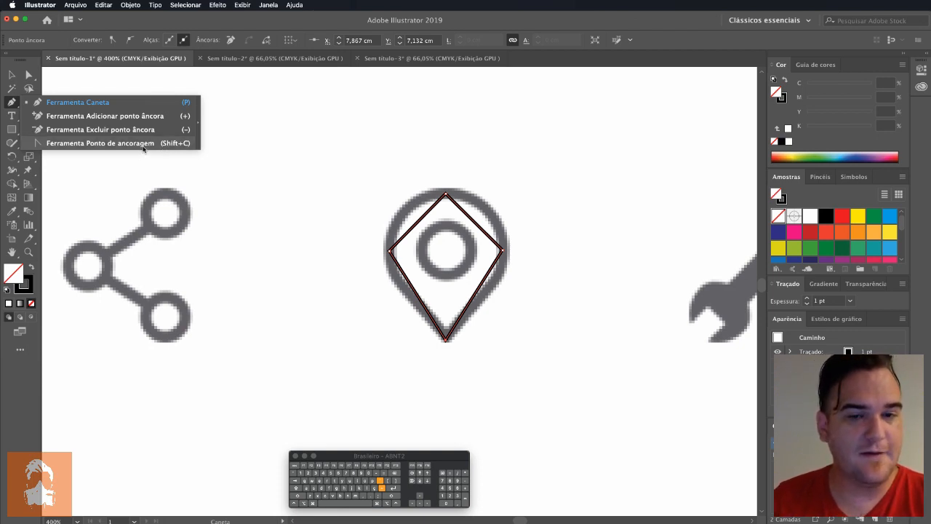
left_click(143, 148)
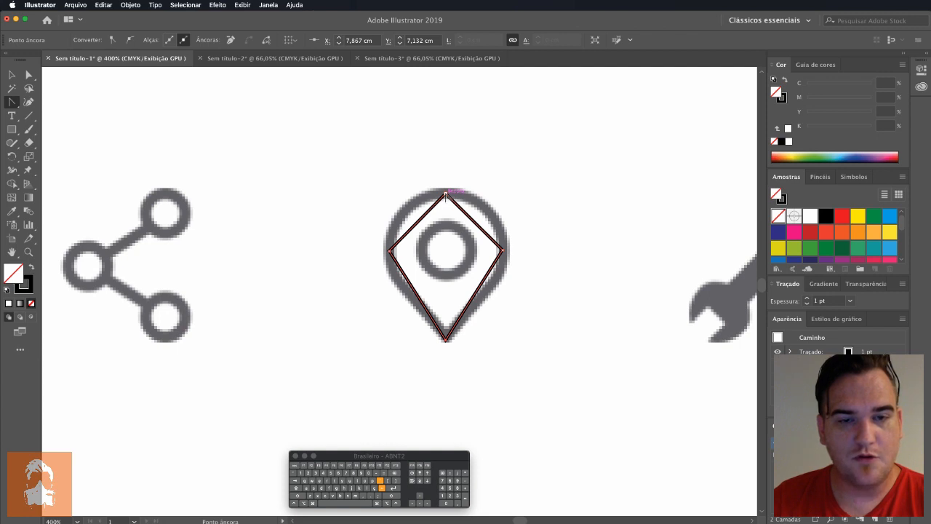
left_click_drag(446, 195, 391, 196)
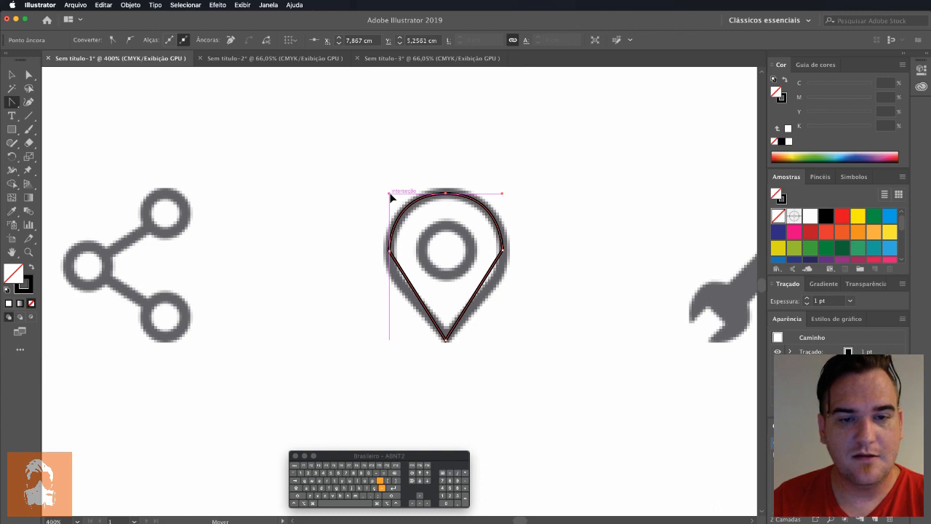
Pull vertical curve handles from the pin path's right and left anchors to smooth both sides.
left_click_drag(503, 251, 503, 228)
left_click_drag(389, 251, 390, 273)
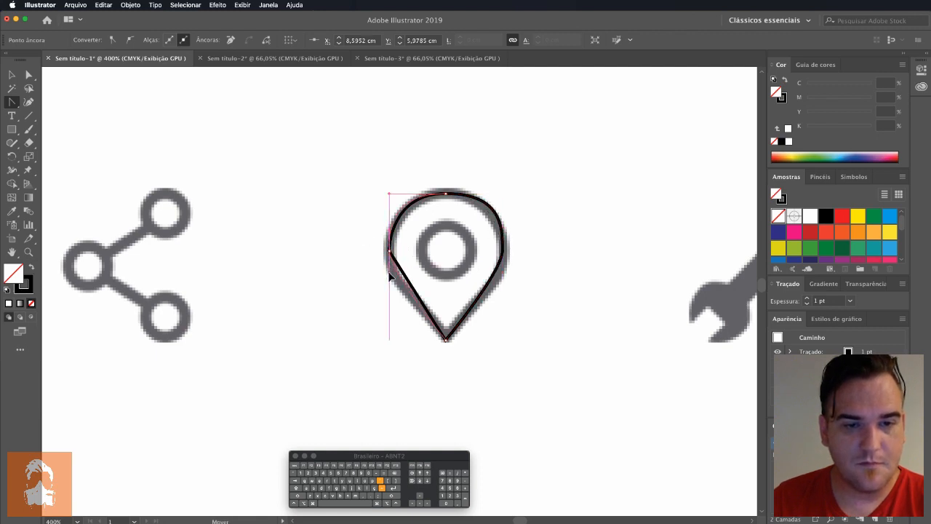
left_click_drag(390, 279, 390, 281)
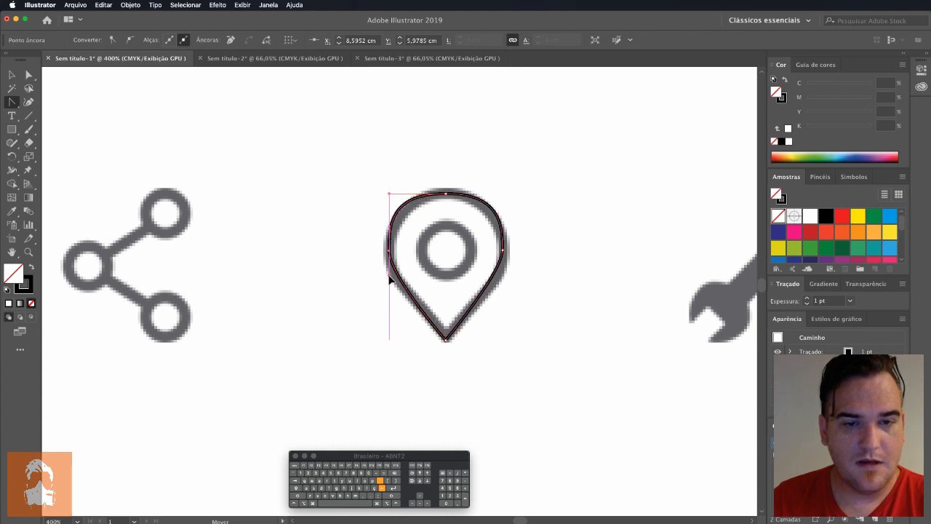
left_click_drag(502, 250, 504, 224)
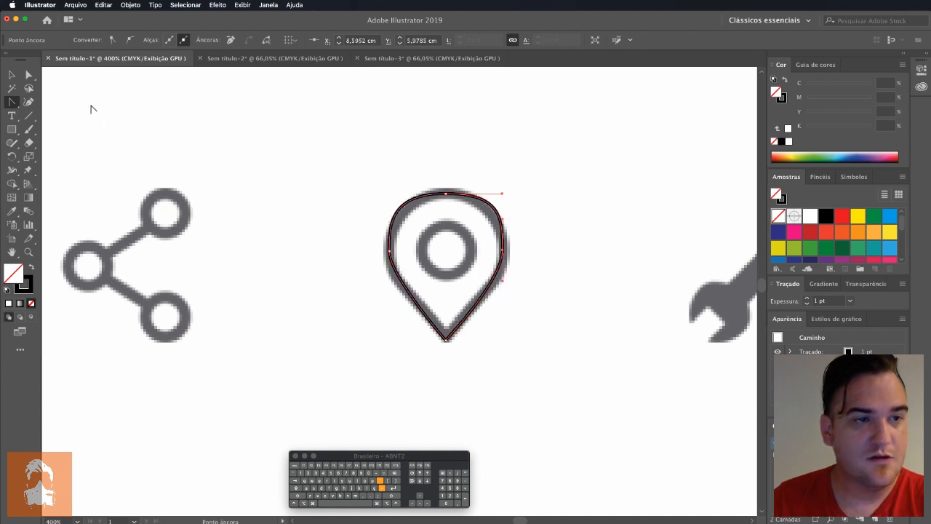
Move the pin outline to the left of its gray icon and refine its left-side curve handles with Direct Selection.
left_click(11, 74)
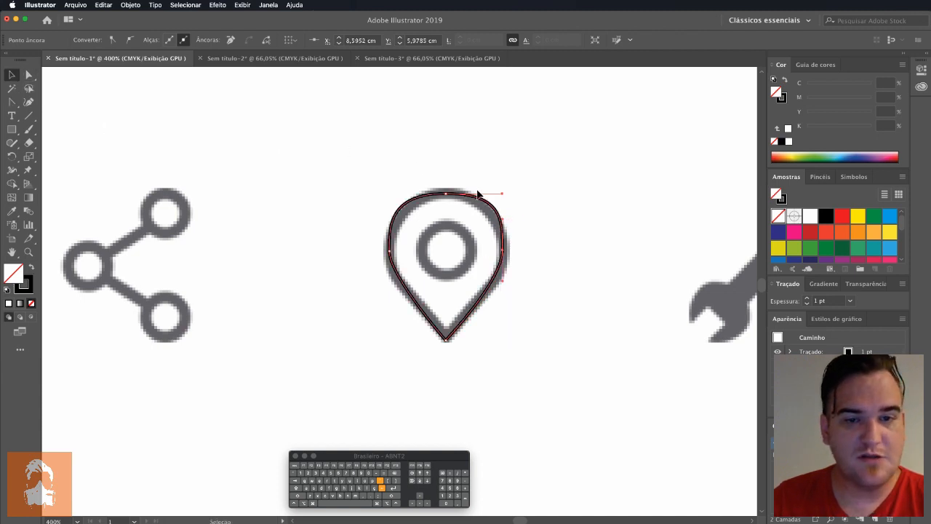
left_click_drag(483, 201, 355, 192)
left_click(28, 75)
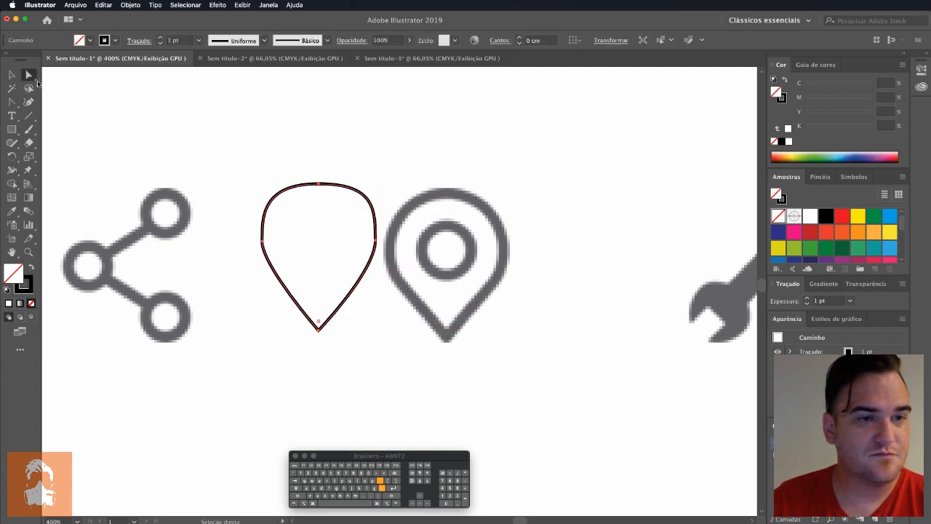
left_click(263, 242)
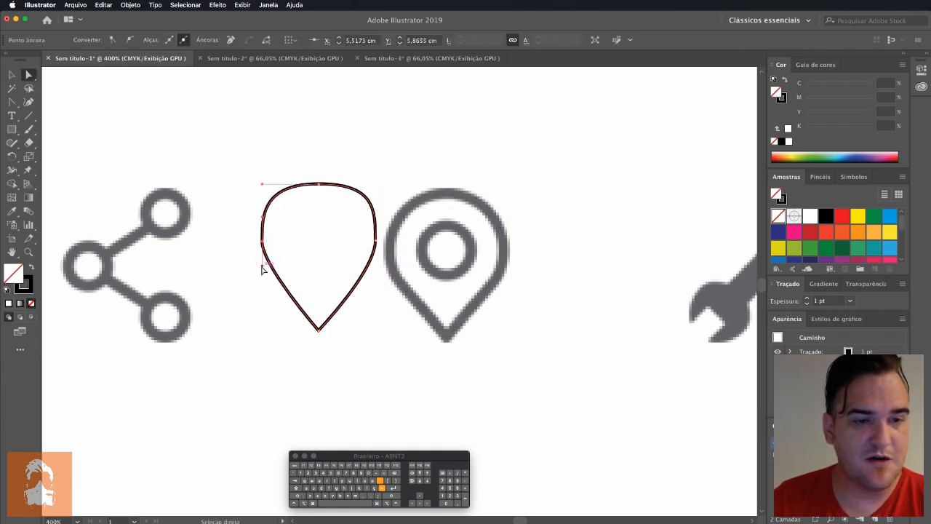
mouse_move(263, 266)
left_mouse_down()
mouse_move(263, 282)
mouse_move(262, 273)
left_mouse_up()
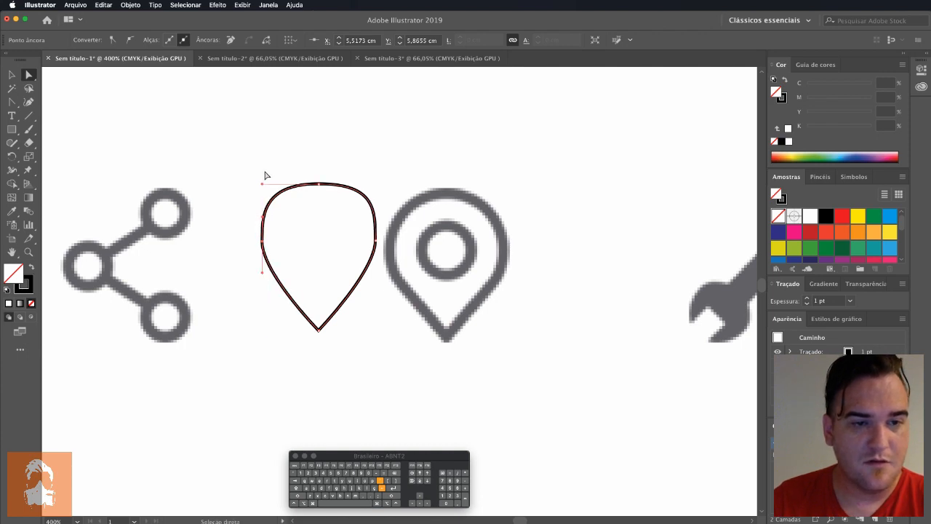
left_click_drag(263, 186, 275, 185)
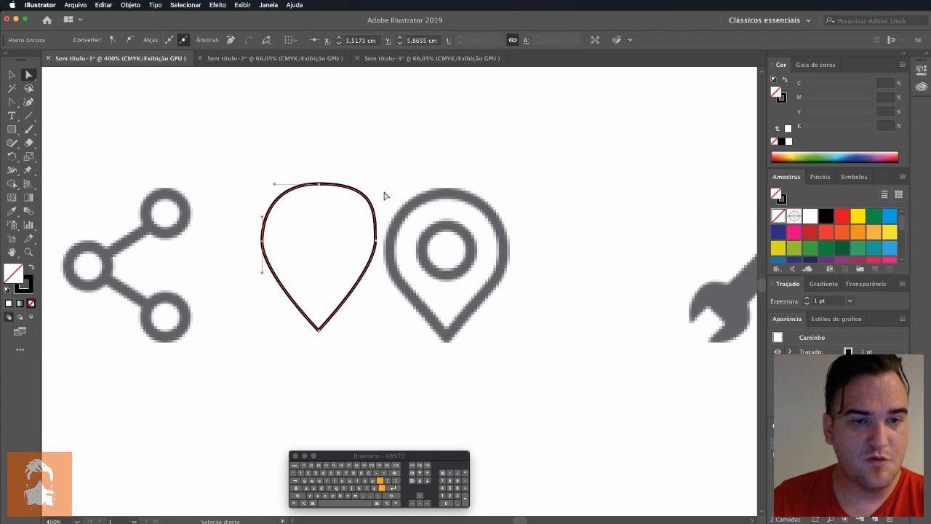
Adjust the curve handles on the pin outline's right side to round the upper right, and deselect the path.
left_click(376, 240)
left_click_drag(376, 187, 375, 211)
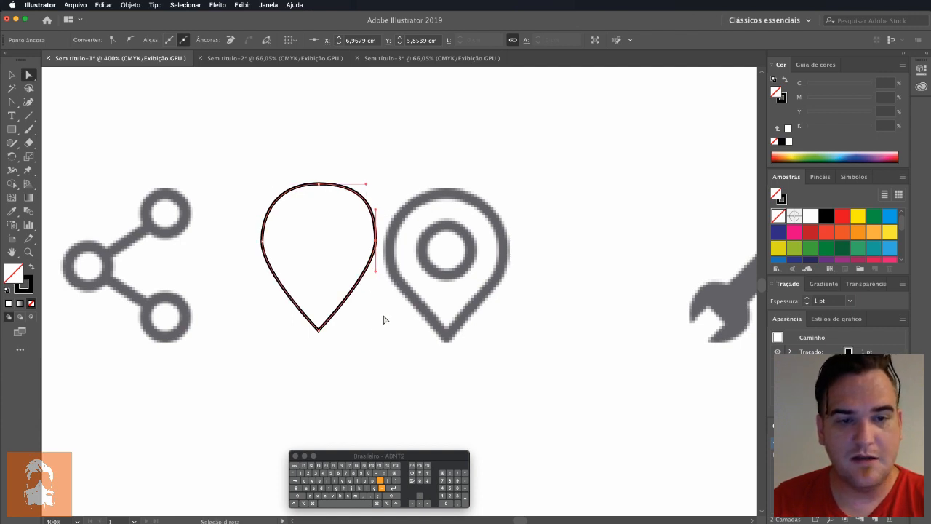
left_click(385, 319)
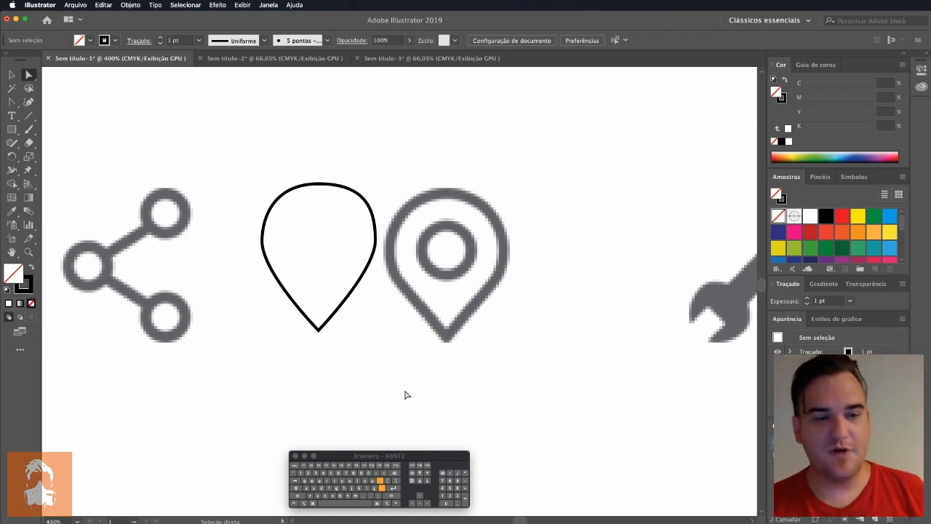
View the whole icon sheet at 100% zoom and examine the rocket icon up close at 600%.
left_click_drag(383, 389, 481, 253)
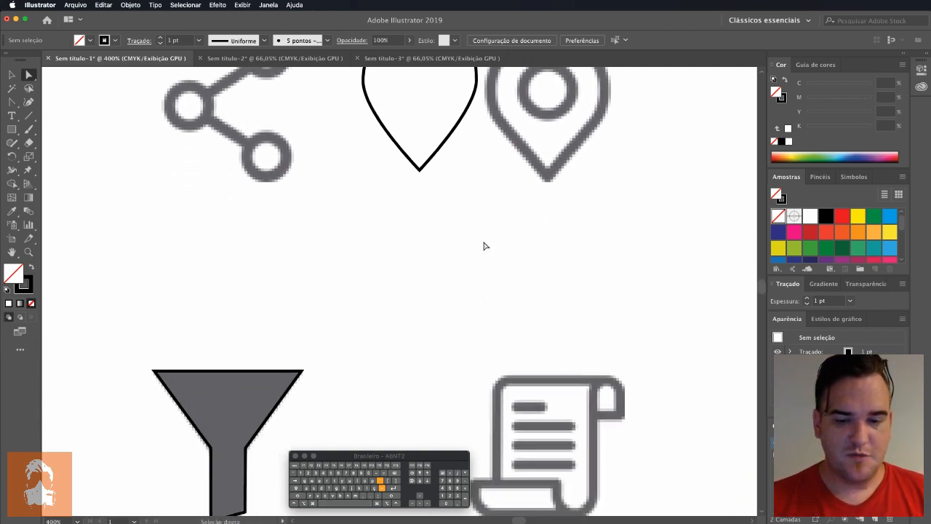
key("super+minus")
key("super+minus")
key("super+minus")
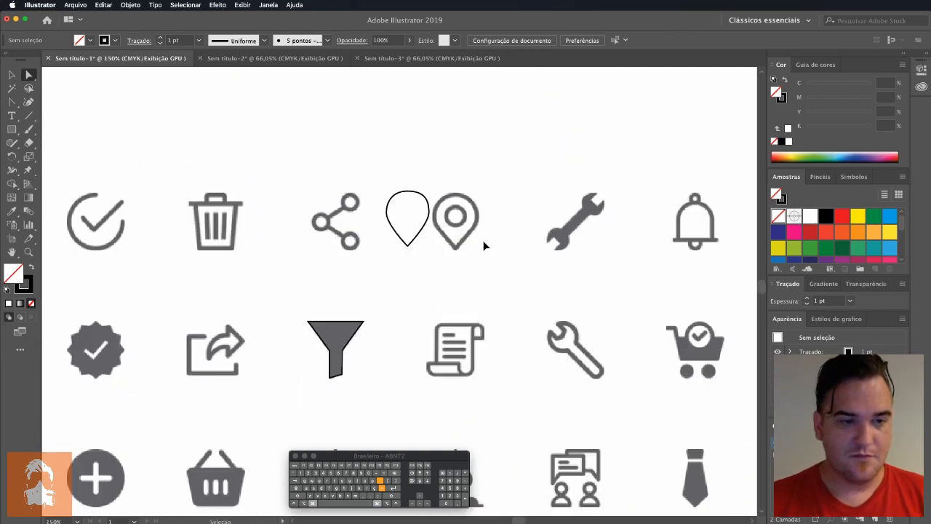
key("super+minus")
left_click_drag(423, 385, 439, 303)
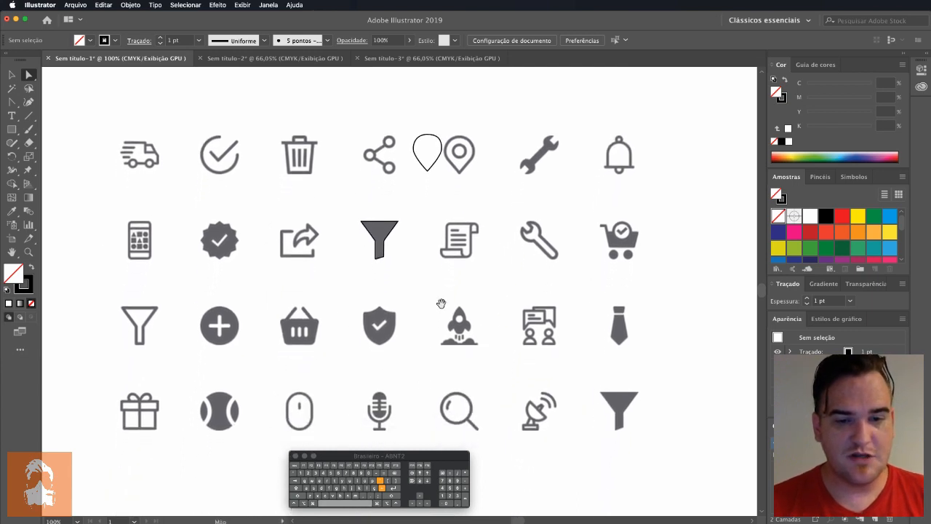
key("z")
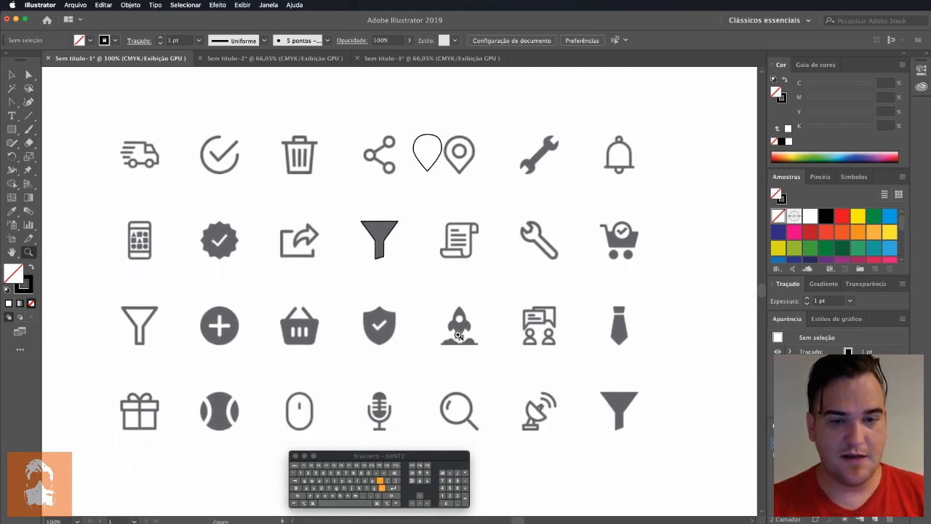
left_click(461, 332)
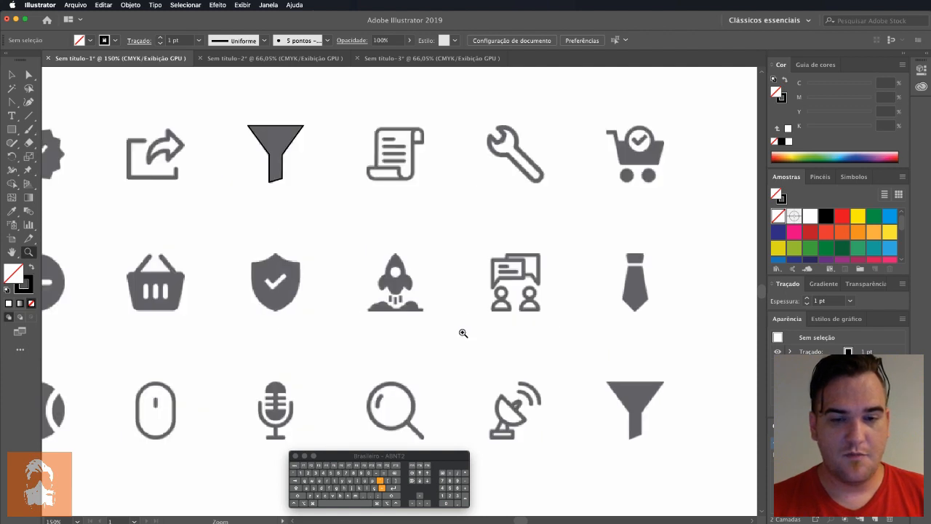
left_click(393, 296)
left_click(394, 294)
left_click(396, 292)
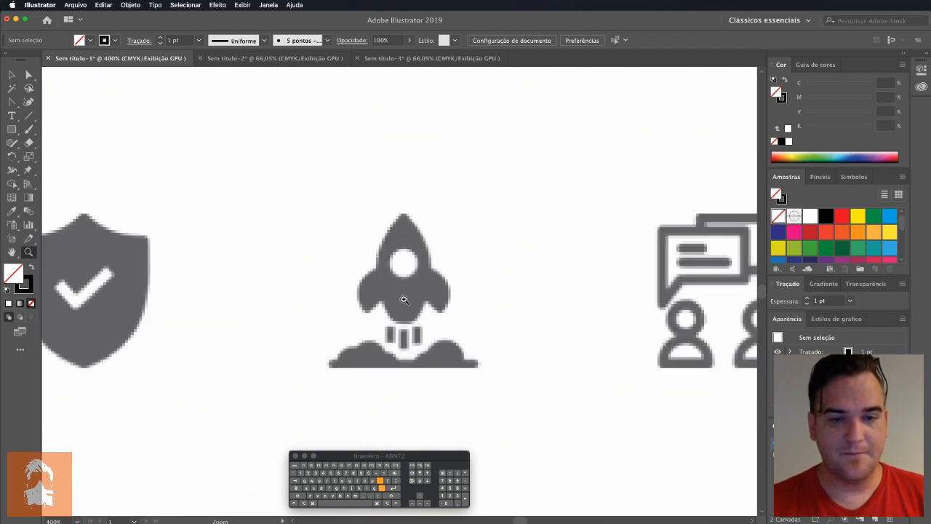
left_click(404, 304)
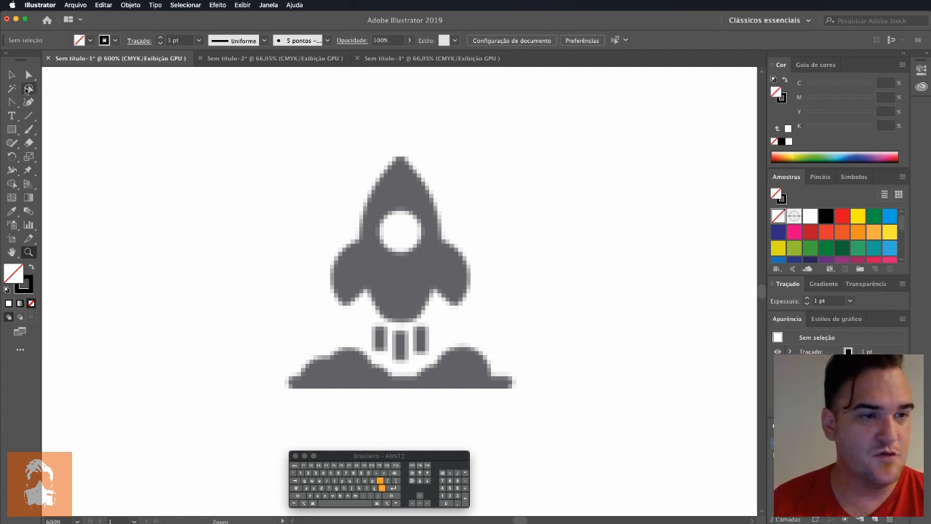
Trace the rocket's lower edge with straight Pen segments from the left fin tip around the base to the right fin tip.
left_click_drag(11, 105, 49, 107)
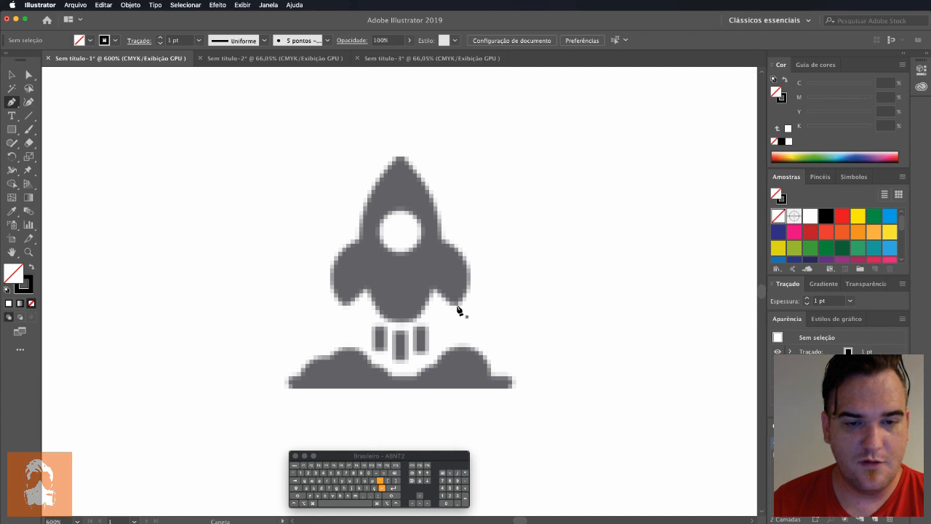
left_click(342, 303)
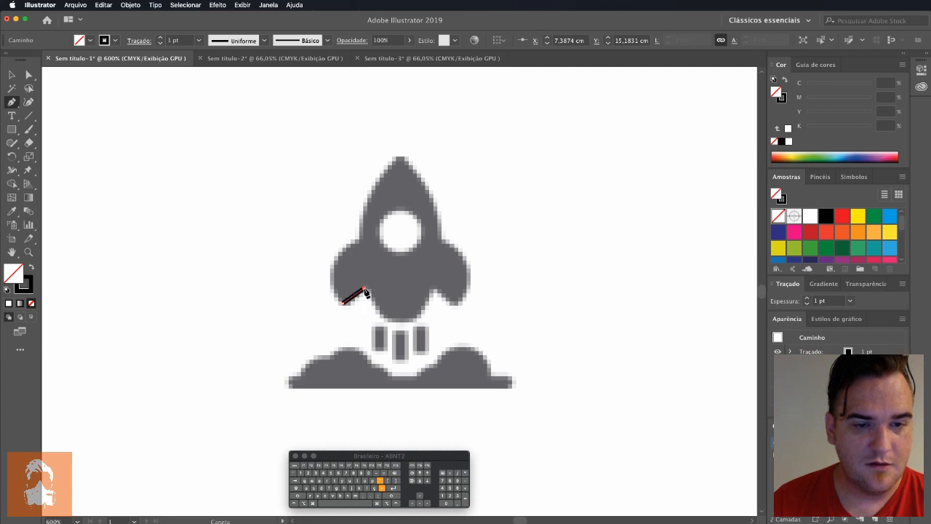
left_click(364, 290)
left_click(383, 320)
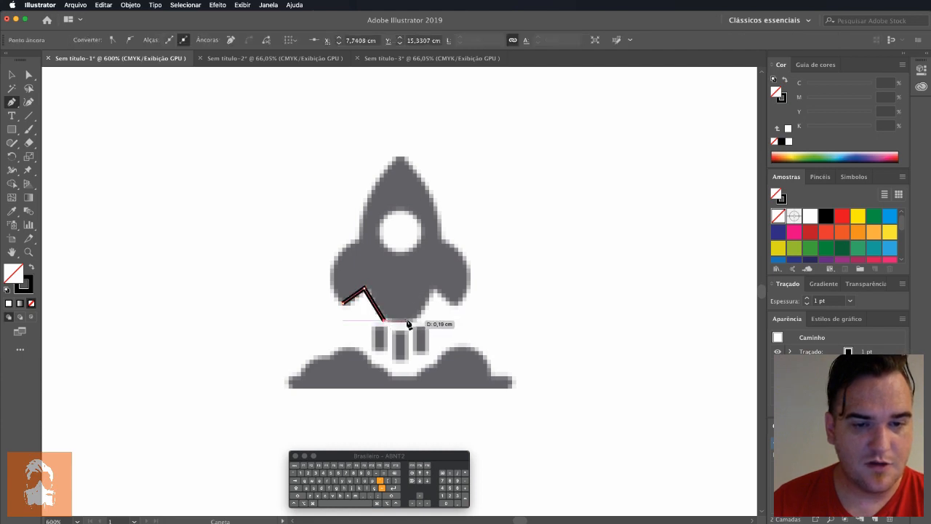
left_click(416, 320)
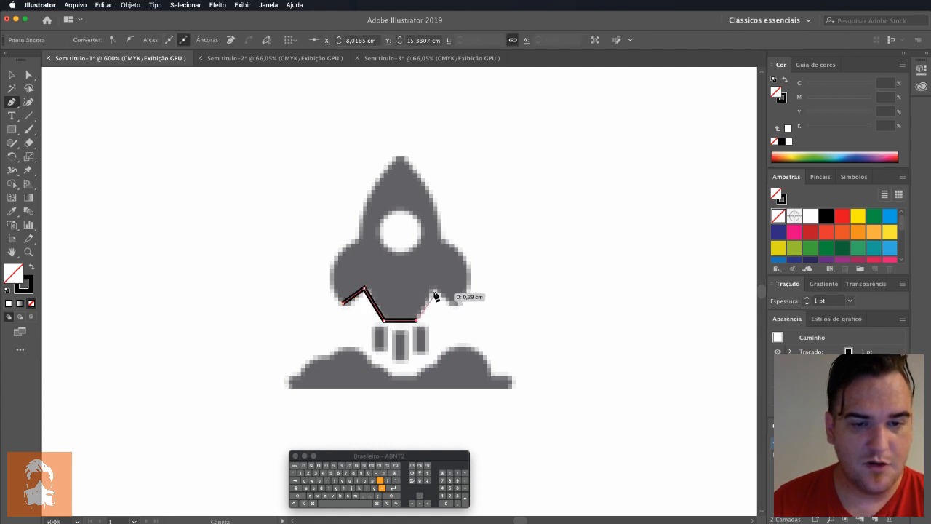
left_click(433, 290)
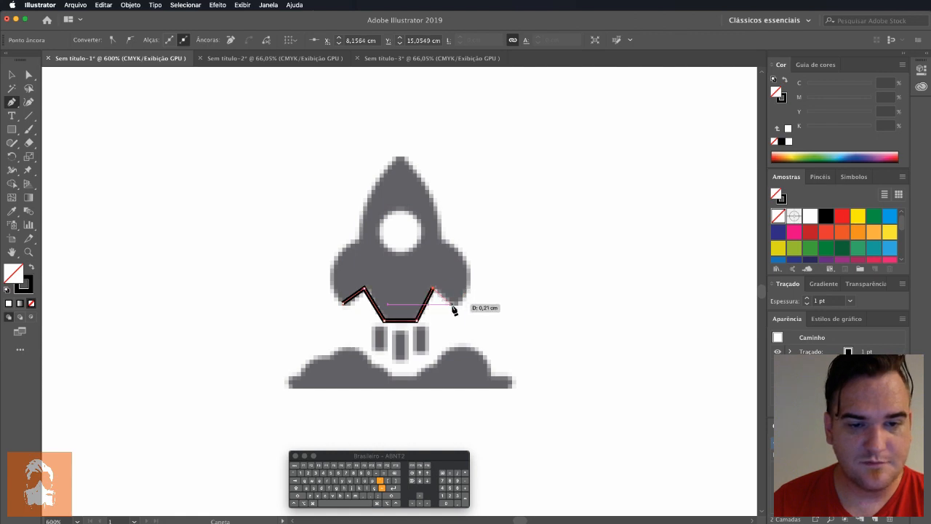
left_click(451, 304)
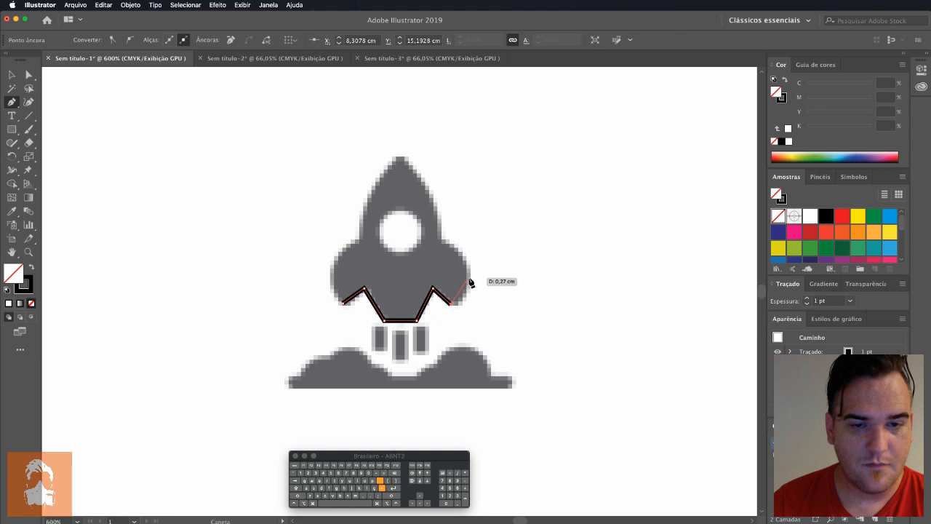
Continue the straight-segment outline around the right fin, up to the nose and down the left side, closing it at the left fin tip.
left_click(469, 277)
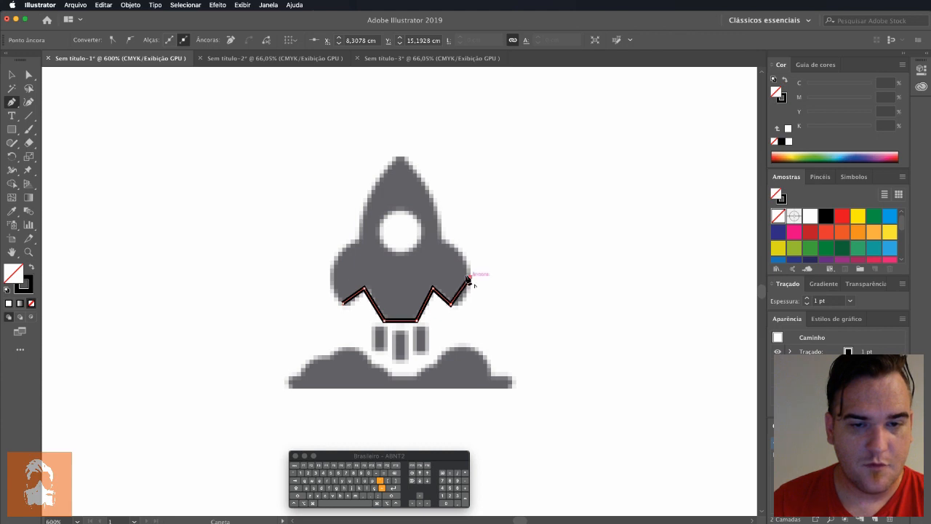
left_click(439, 239)
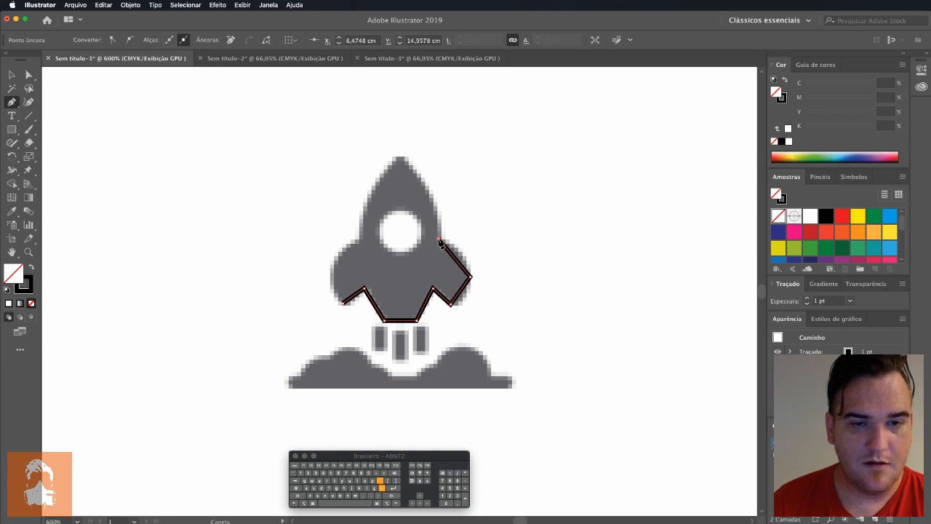
left_click(400, 156)
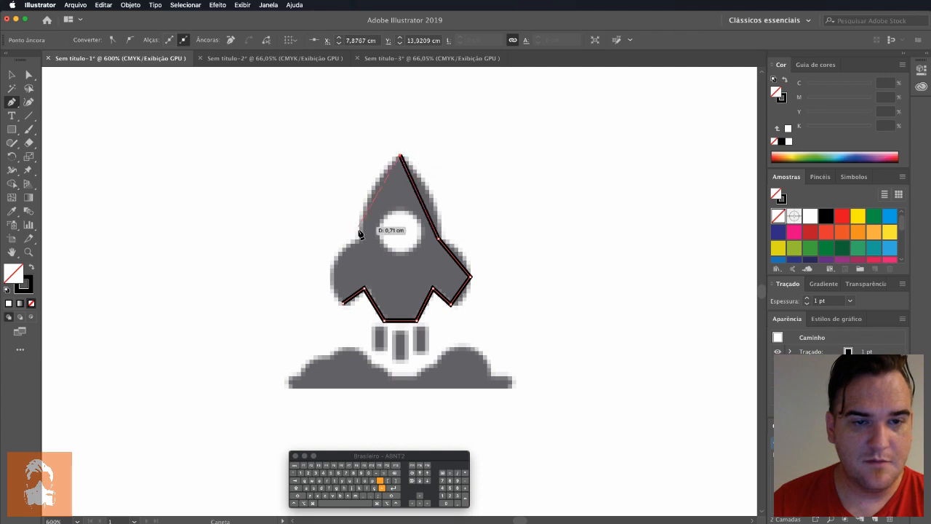
left_click(360, 238)
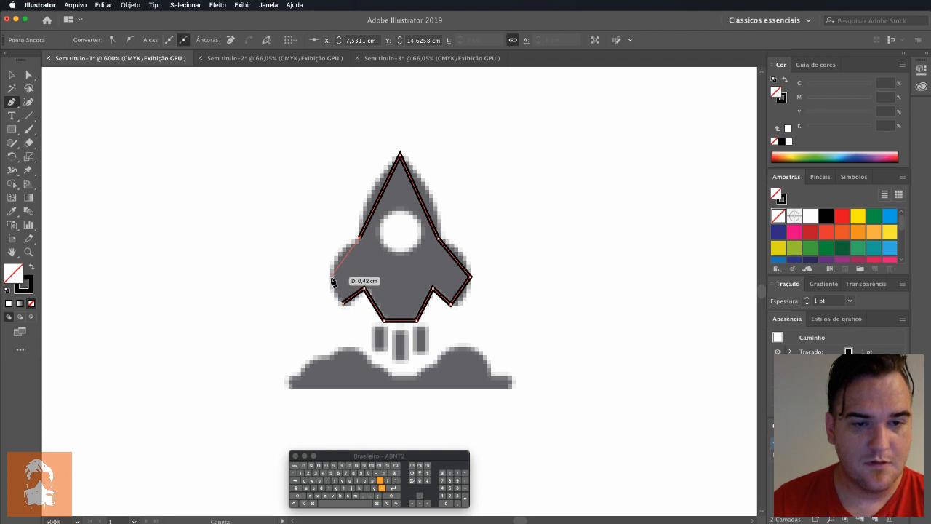
left_click(332, 279)
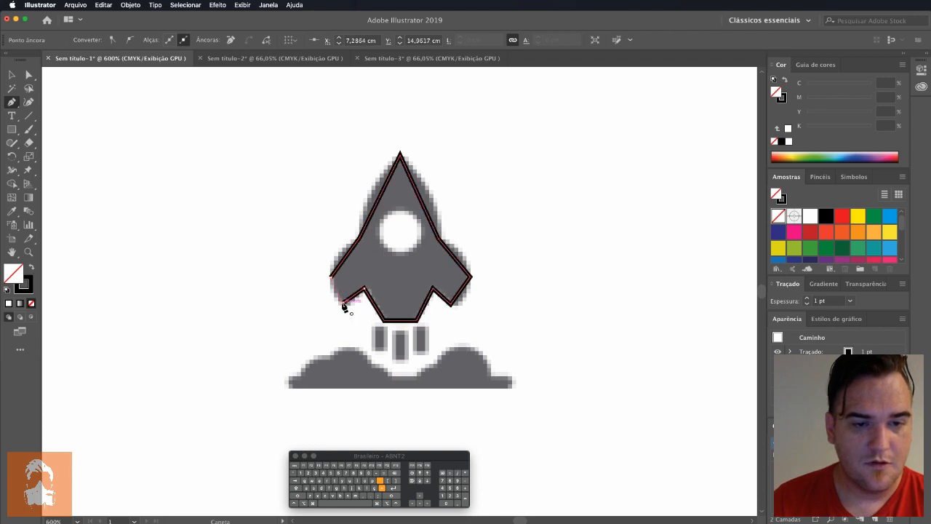
left_click(343, 305)
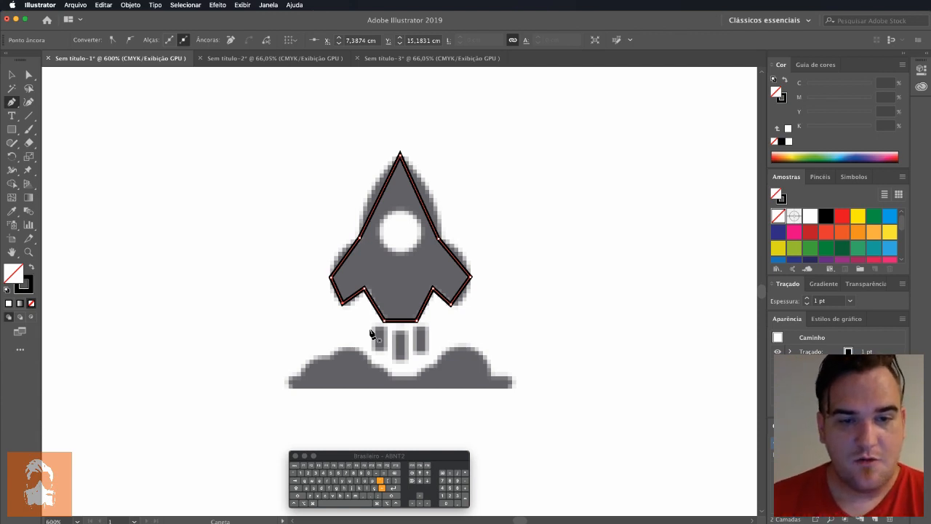
Pull horizontal curve handles from the rocket's nose anchor with the Anchor Point tool to round the tip.
left_click(13, 104)
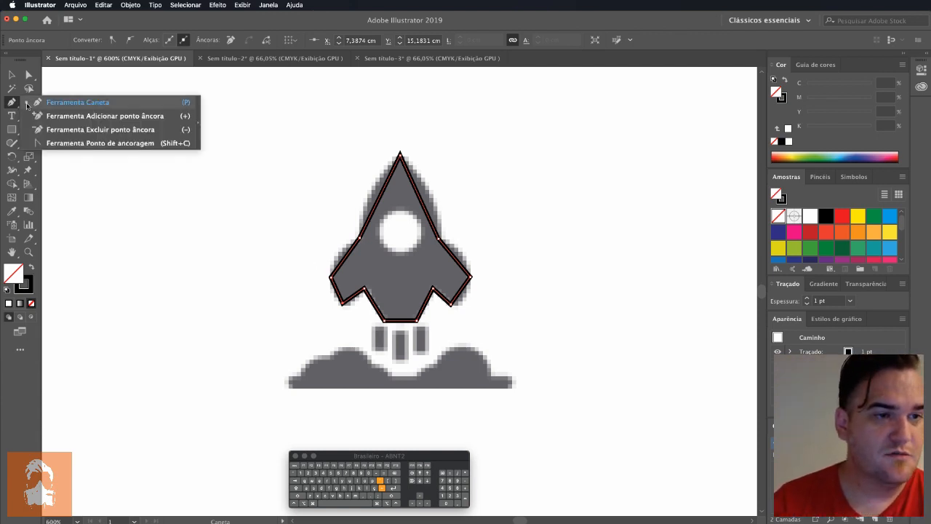
left_click(72, 145)
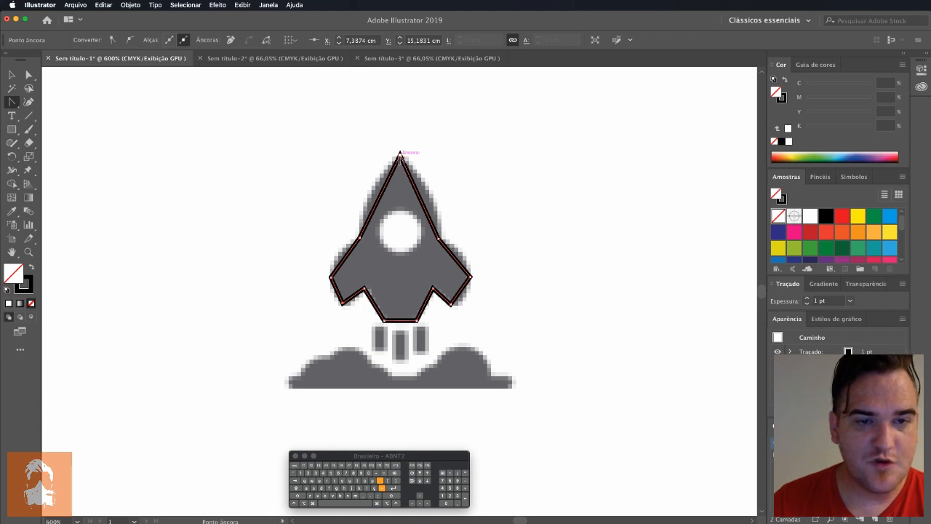
left_click_drag(399, 154, 387, 157)
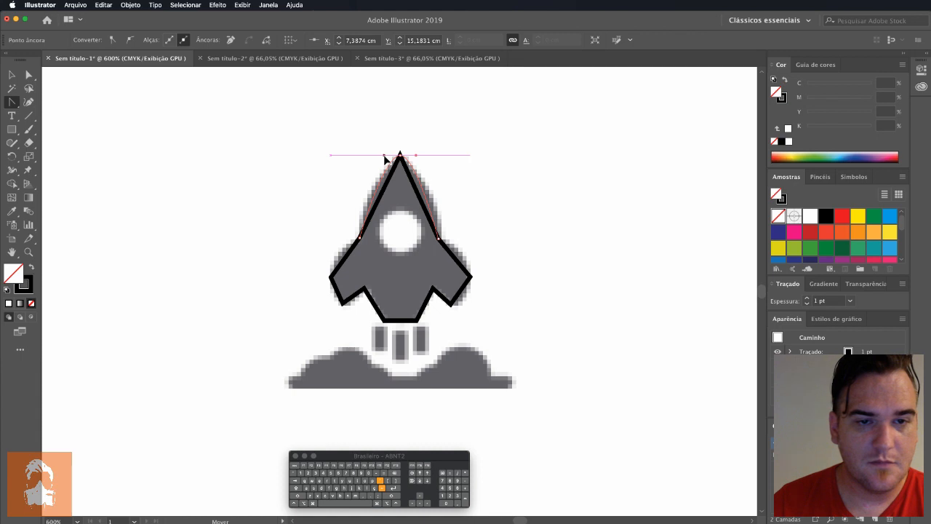
left_click_drag(385, 159, 384, 155)
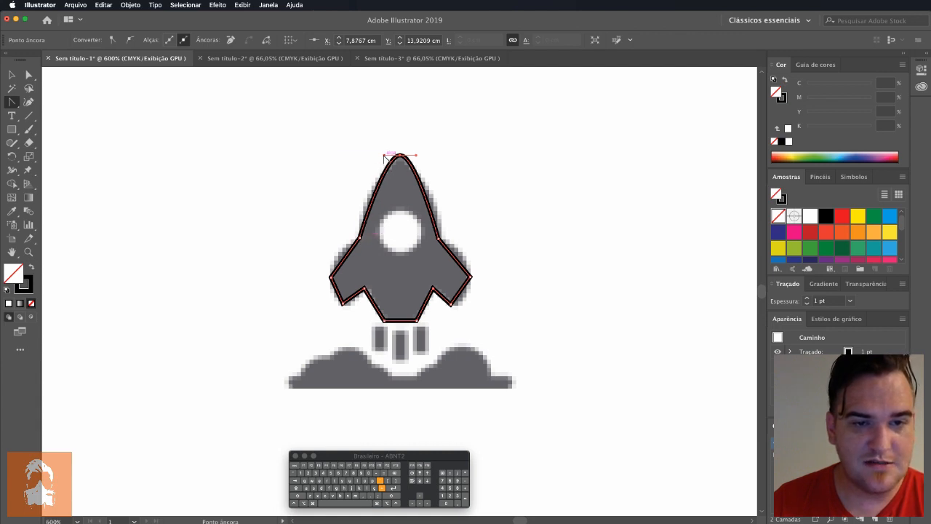
Pull and redirect curve handles on the left-side anchors so the body and left fin follow the gray rocket.
left_click(360, 235)
left_click_drag(360, 236, 358, 270)
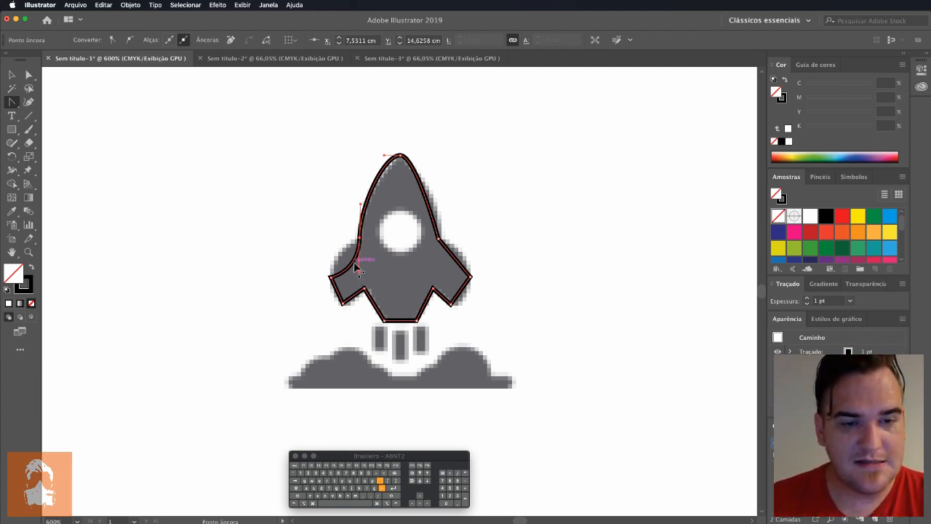
left_click_drag(361, 275, 335, 249)
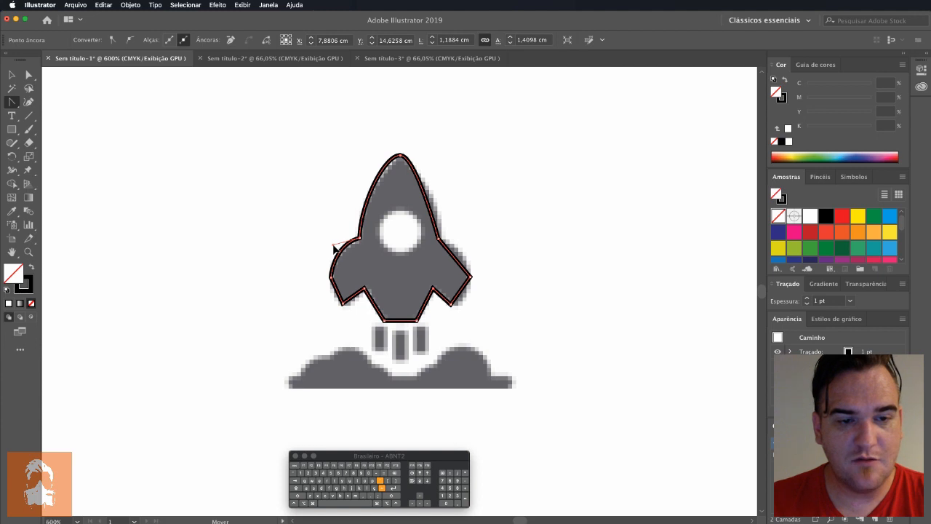
left_click_drag(331, 278, 335, 264)
left_click(346, 306)
mouse_move(349, 303)
left_mouse_down()
mouse_move(375, 291)
mouse_move(357, 297)
left_mouse_up()
left_click(363, 289)
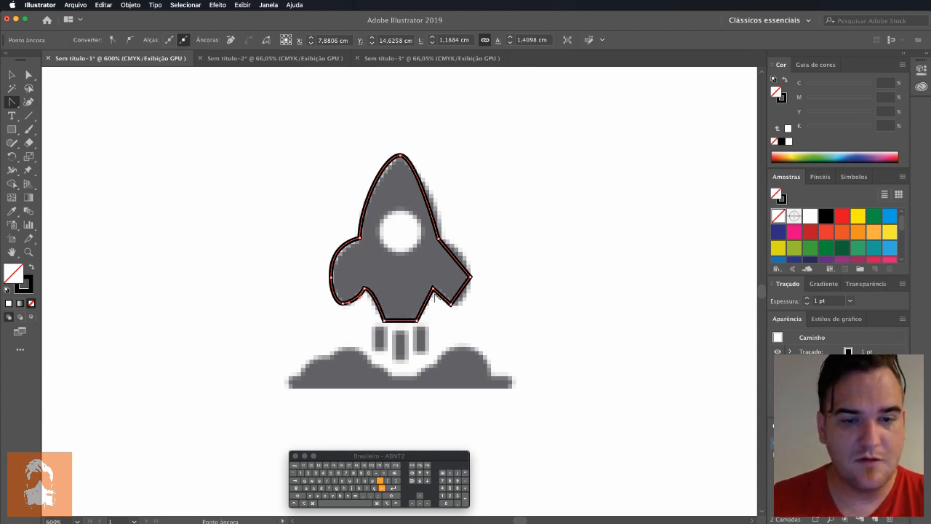
Pull and redirect curve handles on the right-side anchors so the body and right fin match the gray rocket.
left_click(440, 251)
left_click_drag(439, 252, 436, 199)
left_click_drag(442, 278, 470, 264)
left_click(472, 275)
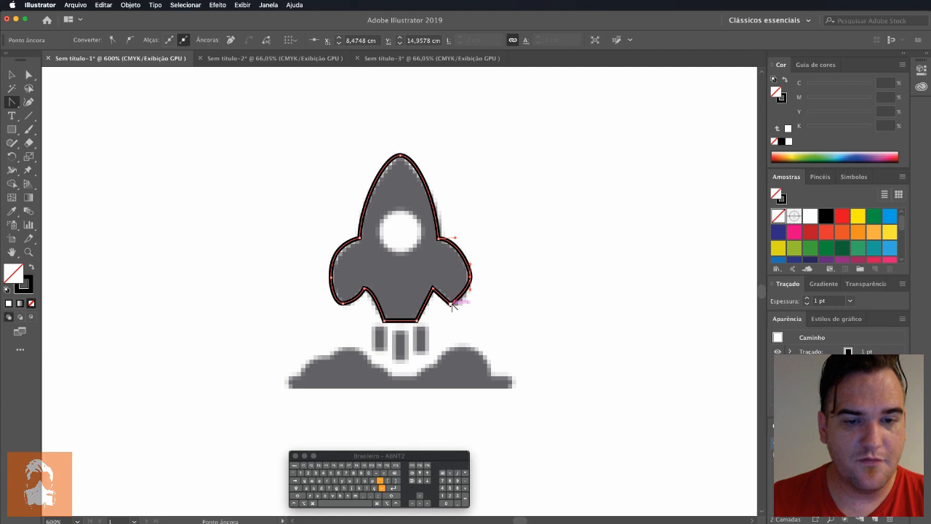
left_click_drag(450, 303, 429, 298)
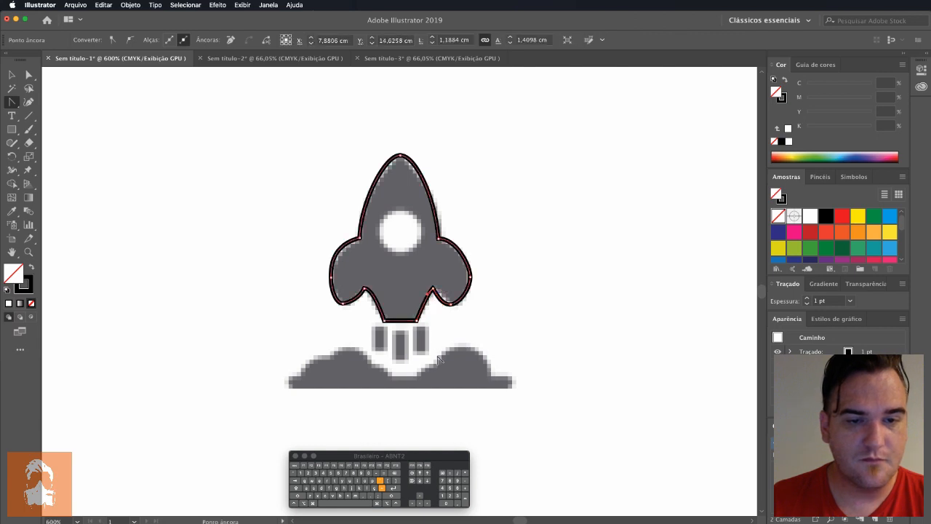
Draw a circle about 0.36 cm in diameter from its center over the rocket's round window.
left_click(12, 129)
left_click(76, 157)
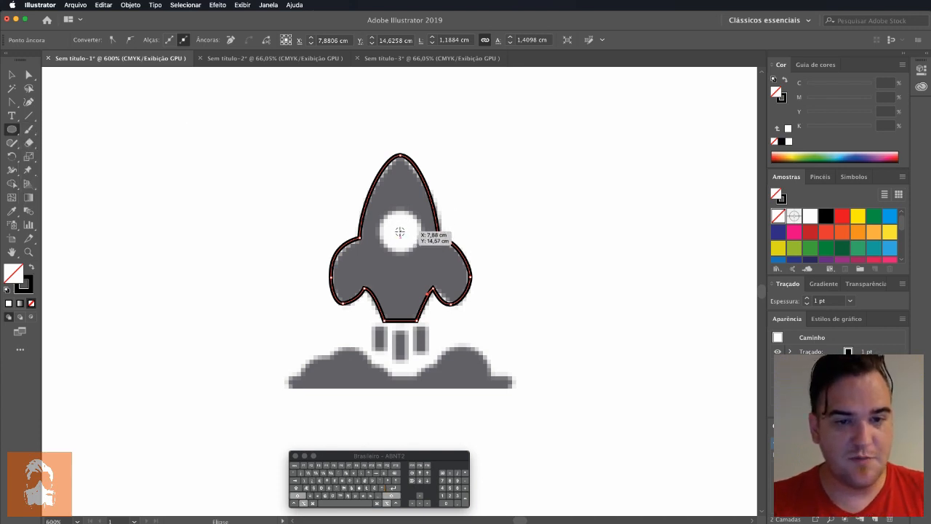
left_click_drag(400, 231, 422, 212)
Select the rocket outline together with its window circle, move both to the right of the gray icon, and deselect.
key("v")
left_click(445, 231)
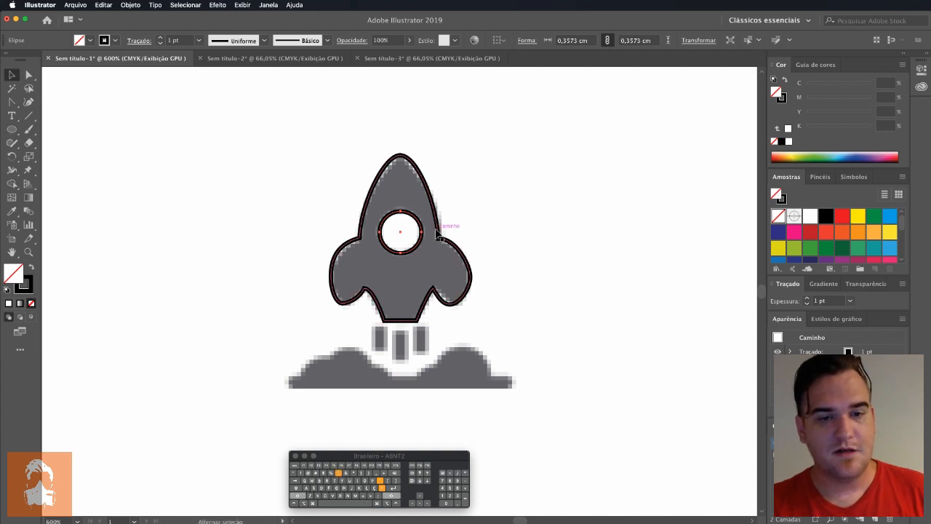
left_click_drag(445, 231, 633, 229)
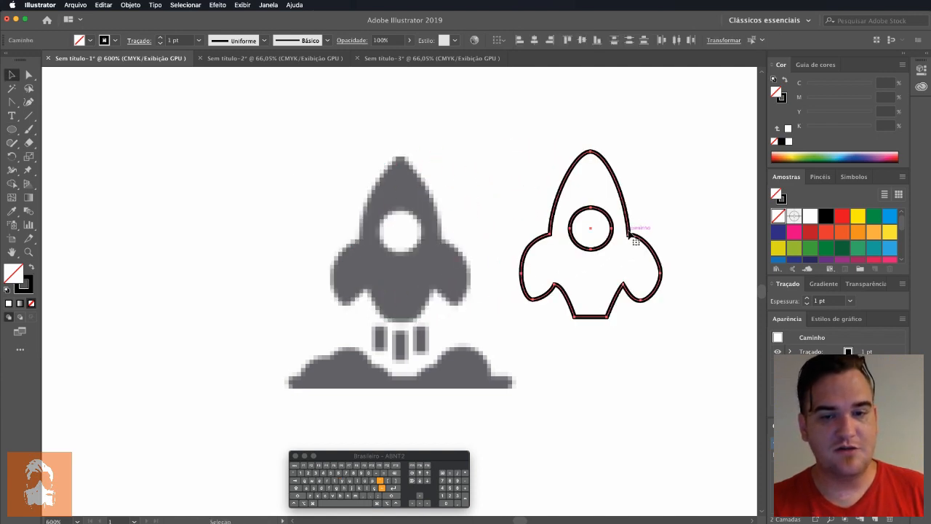
left_click(627, 351)
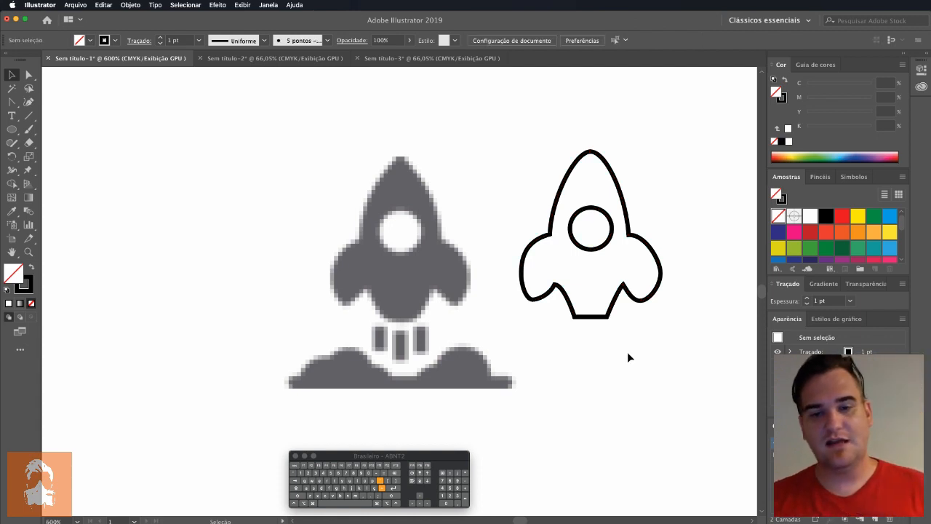
Adjust the curve handle at the bottom of the rocket outline's left fin with Direct Selection.
left_click(29, 75)
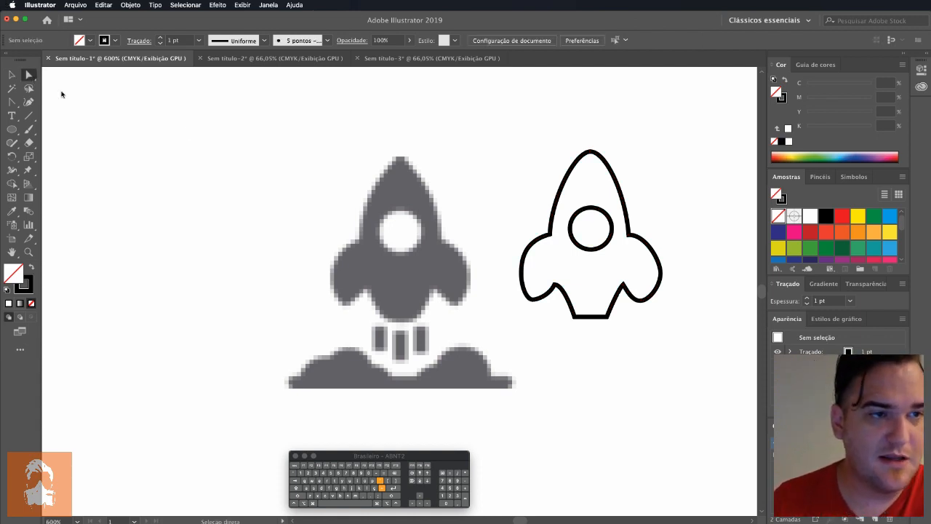
left_click(568, 298)
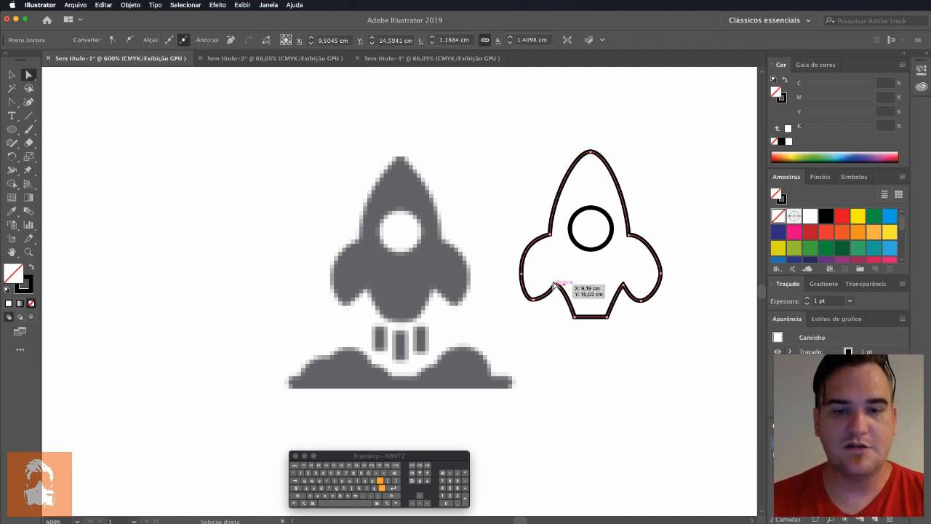
left_click(535, 299)
left_click_drag(540, 300, 540, 301)
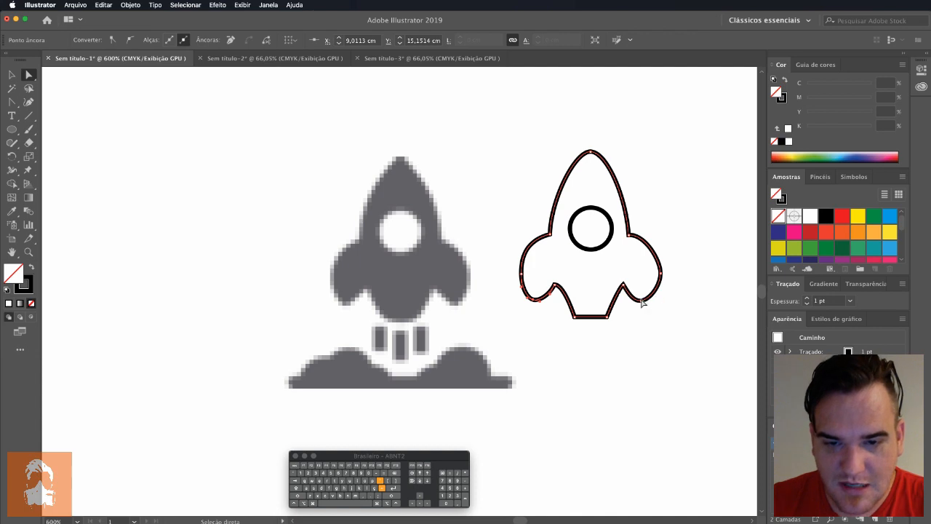
Lengthen the upper curve handle of the right fin's outer anchor to make the fin rounder.
left_click(661, 273)
left_click(662, 274)
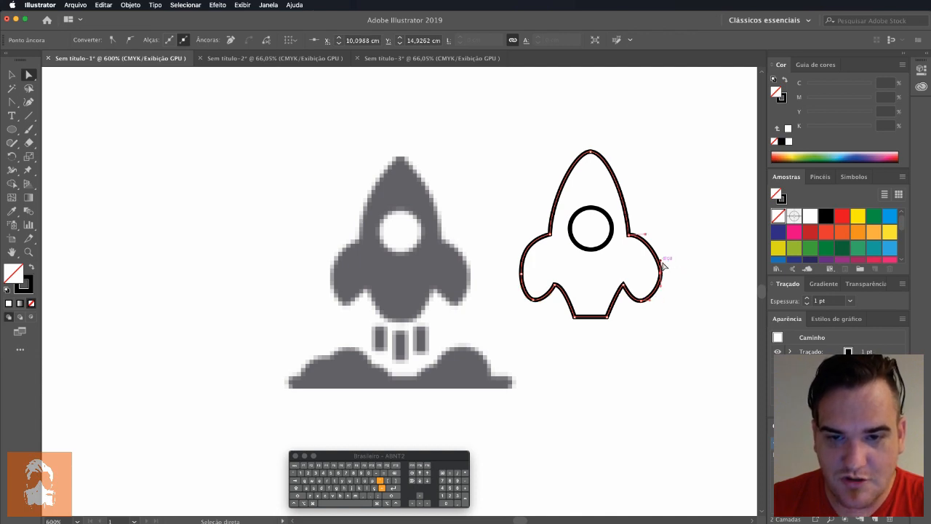
left_click(661, 258)
left_click(661, 266)
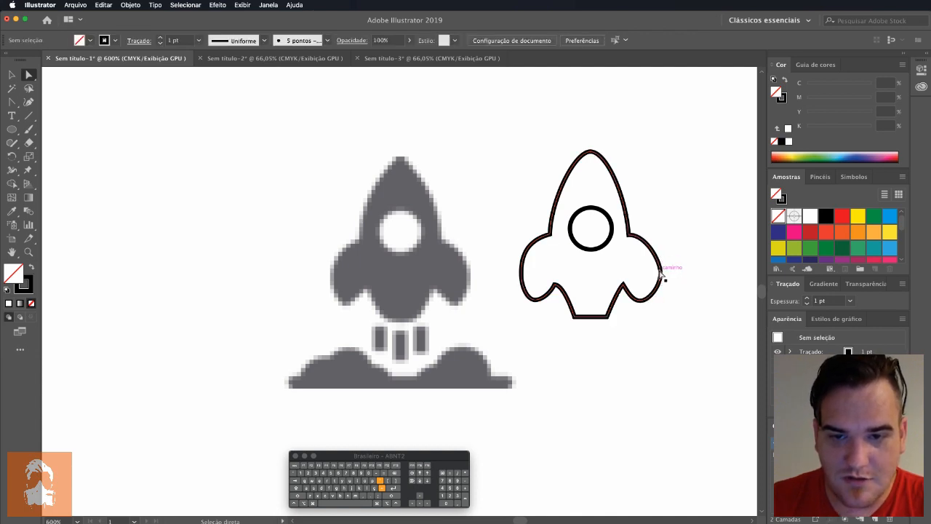
left_click_drag(660, 260, 660, 254)
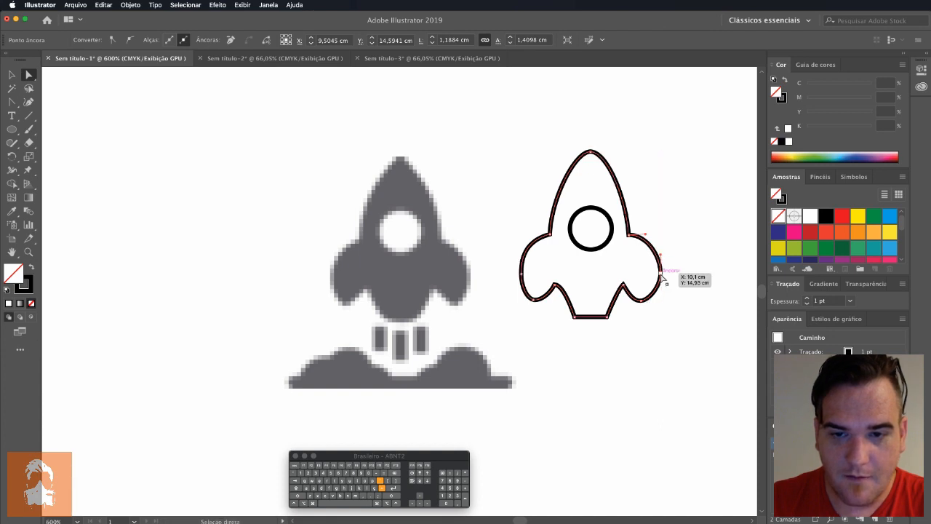
Refine the curve handles where both fins meet the rocket's body to round the fin tops, and deselect the path.
left_click(630, 234)
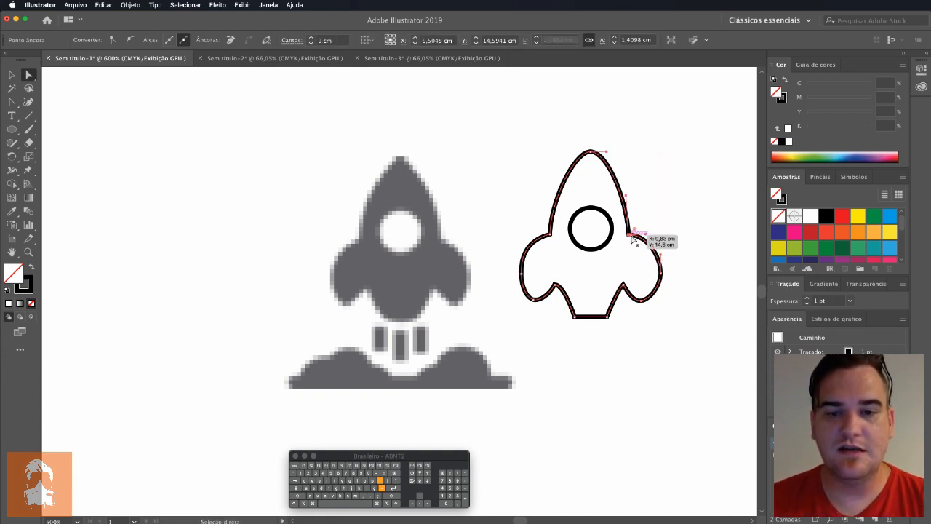
left_click_drag(626, 195, 629, 193)
left_click_drag(646, 233, 647, 229)
left_click(553, 234)
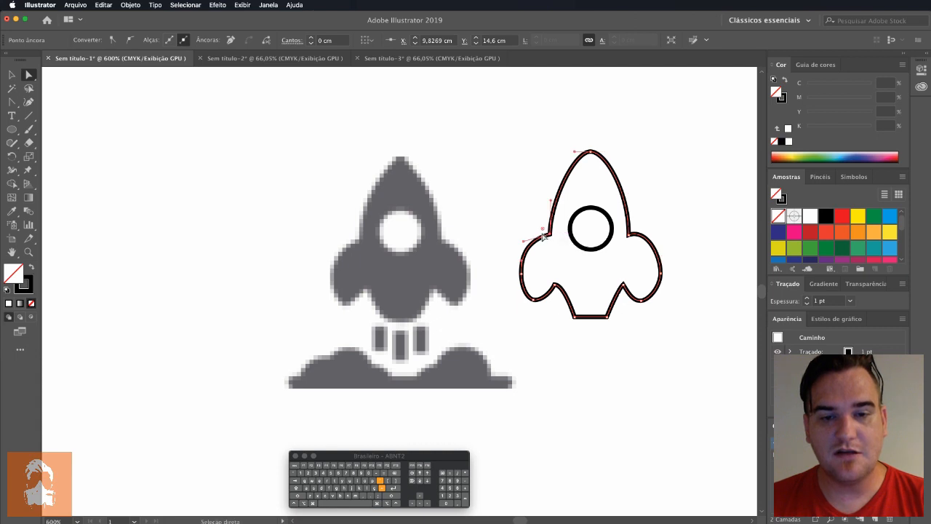
left_click_drag(525, 240, 521, 233)
left_click(693, 218)
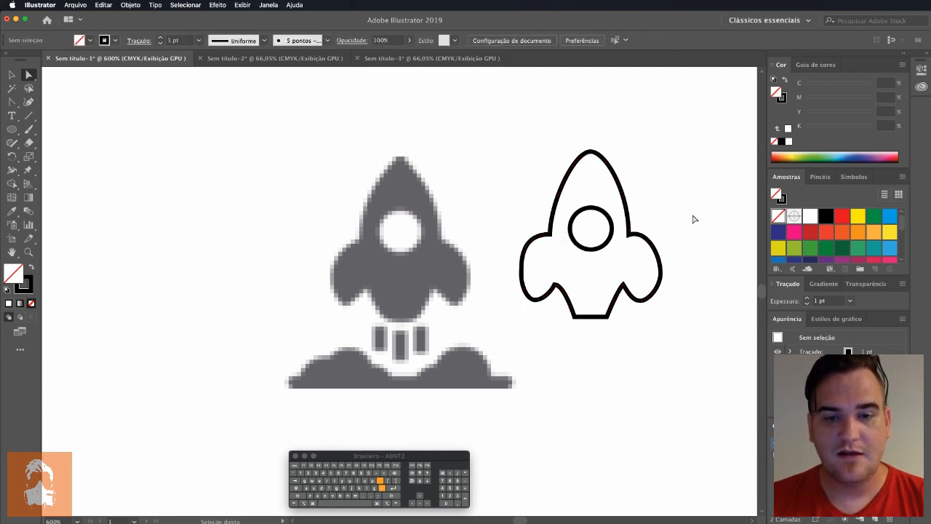
Adjust the curve handles at the bottom of the left fin and at the right fin's inner notch, and deselect the path.
left_click(533, 300)
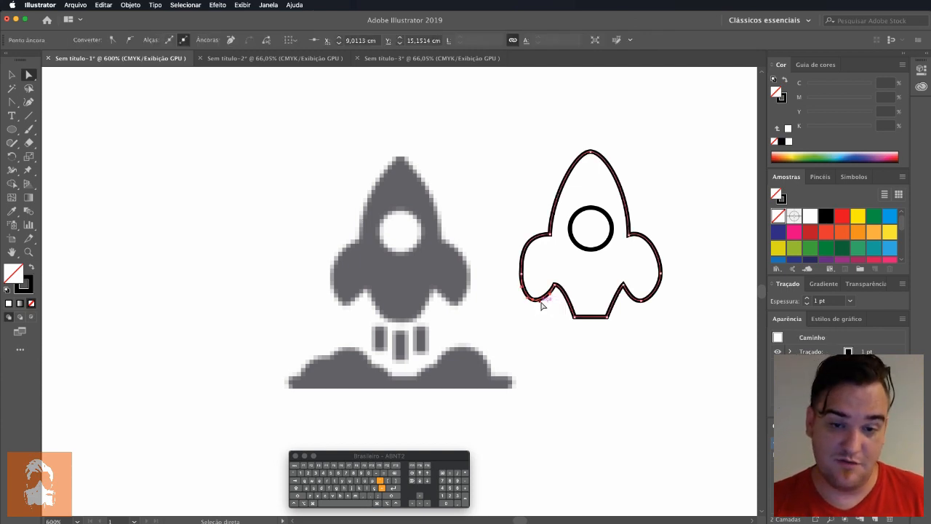
left_click_drag(539, 306, 541, 302)
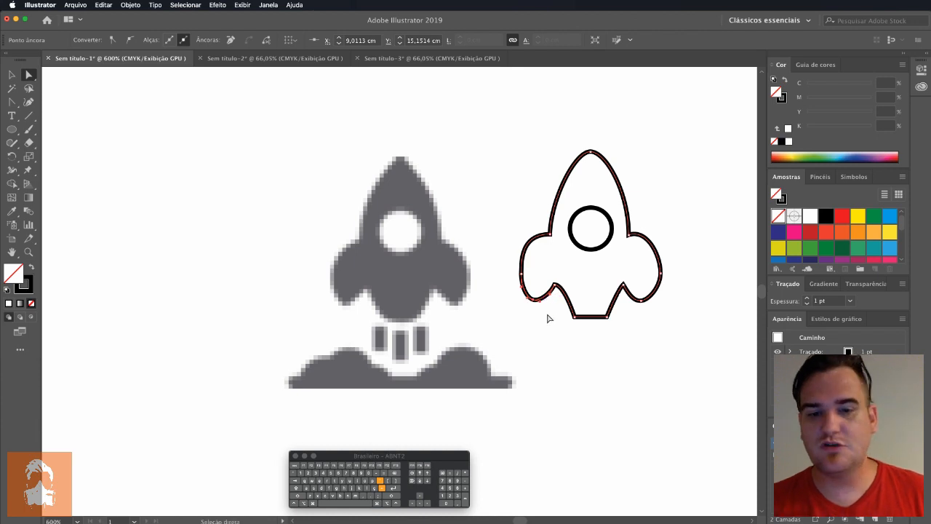
left_click(548, 317)
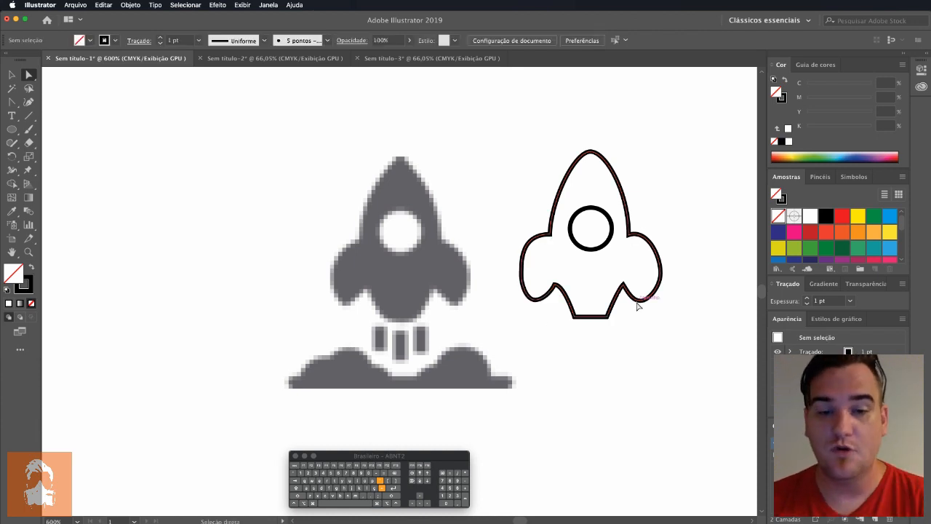
left_click(620, 287)
left_click_drag(620, 291, 612, 295)
left_click(626, 339)
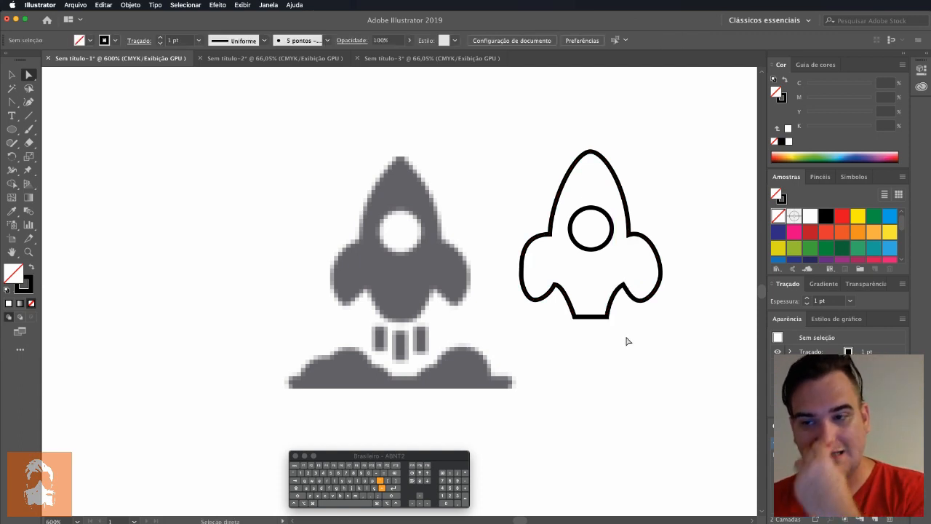
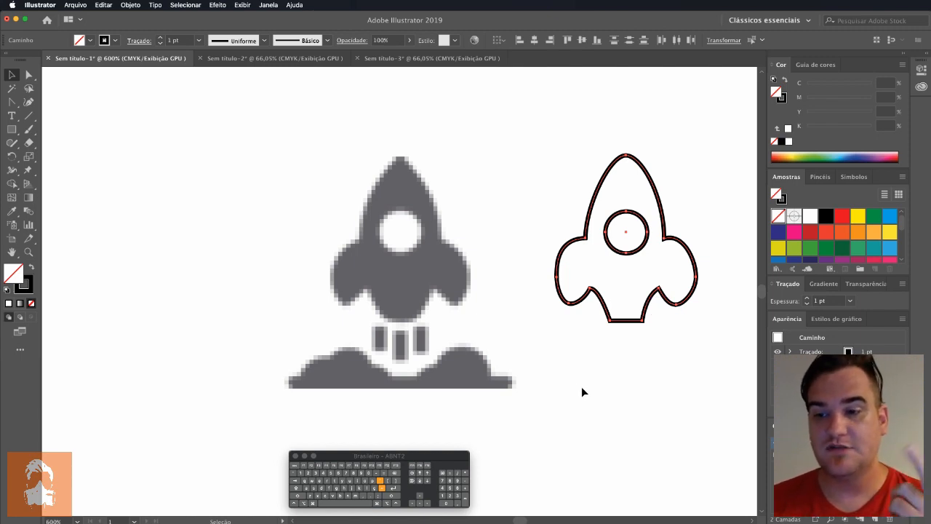
Trace the gray rocket with straight Pen segments from the nose around the right fin and across the base.
left_click(565, 396)
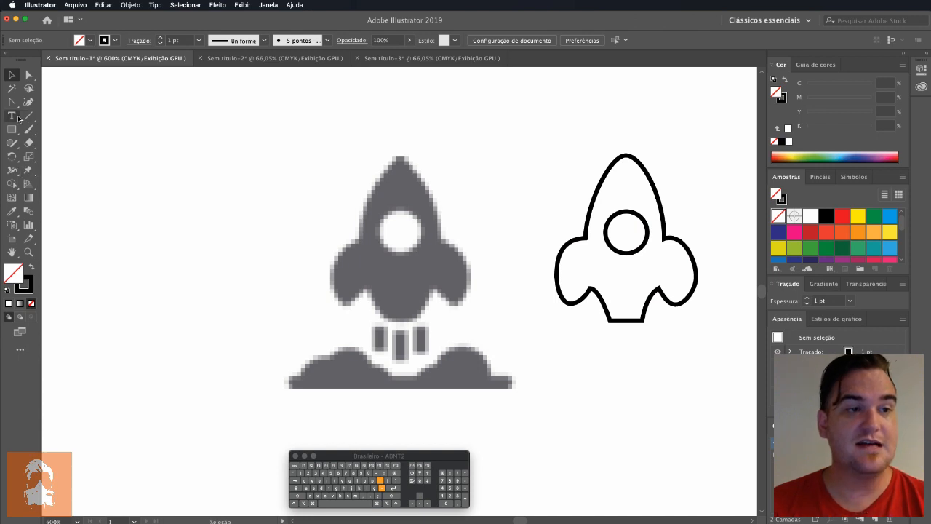
left_click_drag(12, 106, 62, 102)
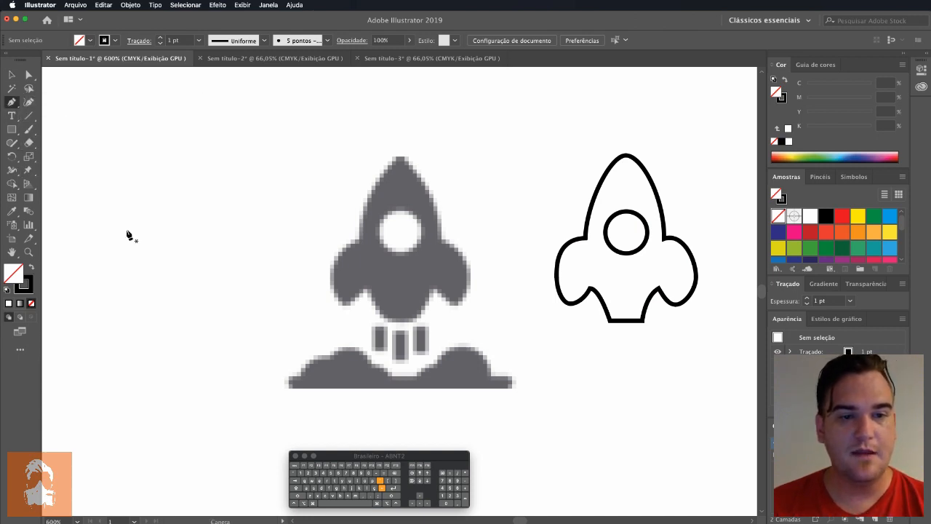
left_click(400, 157)
left_click(437, 240)
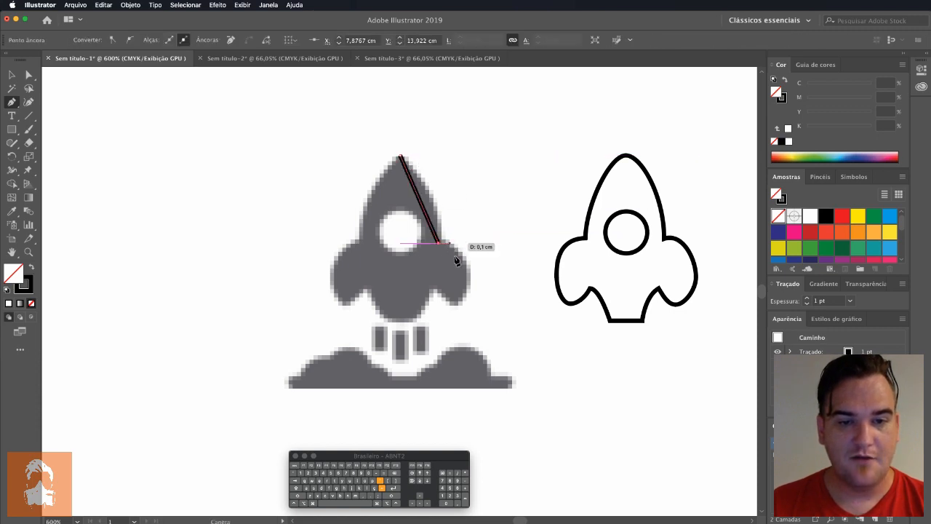
left_click(468, 282)
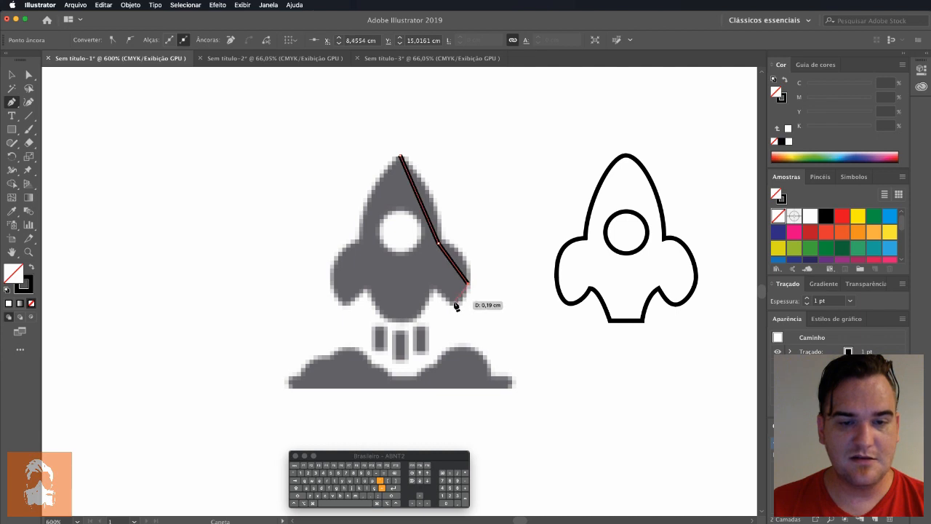
left_click(455, 306)
left_click(432, 291)
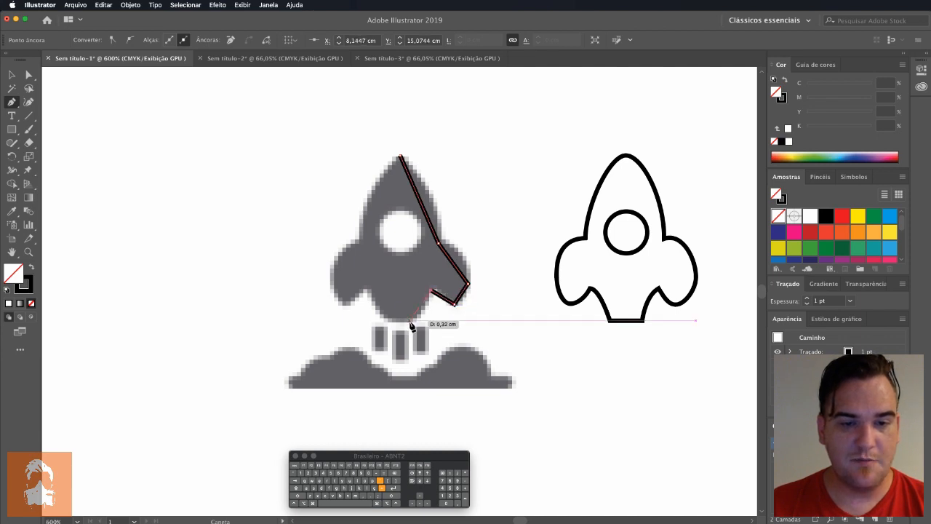
left_click(416, 320)
left_click(385, 320)
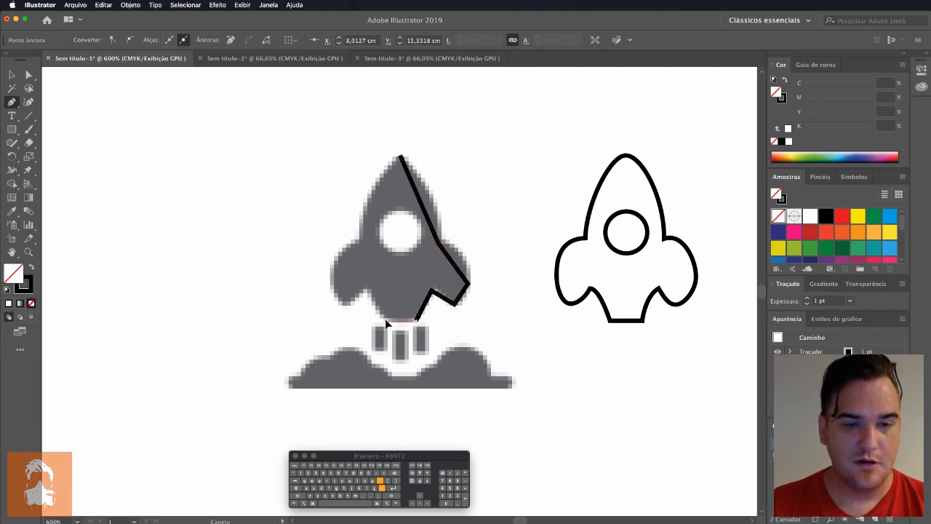
Continue the straight Pen trace around the left fin and close the path at the rocket's nose.
left_click(366, 290)
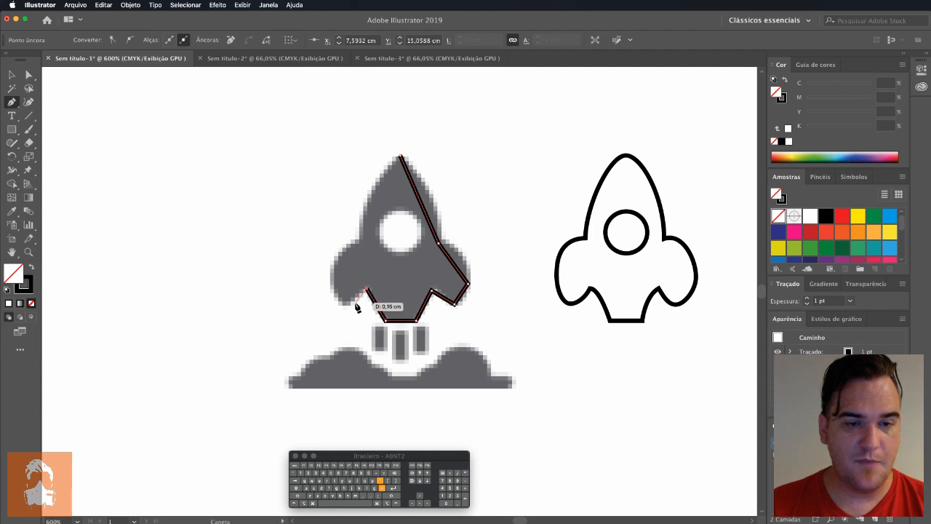
left_click(339, 302)
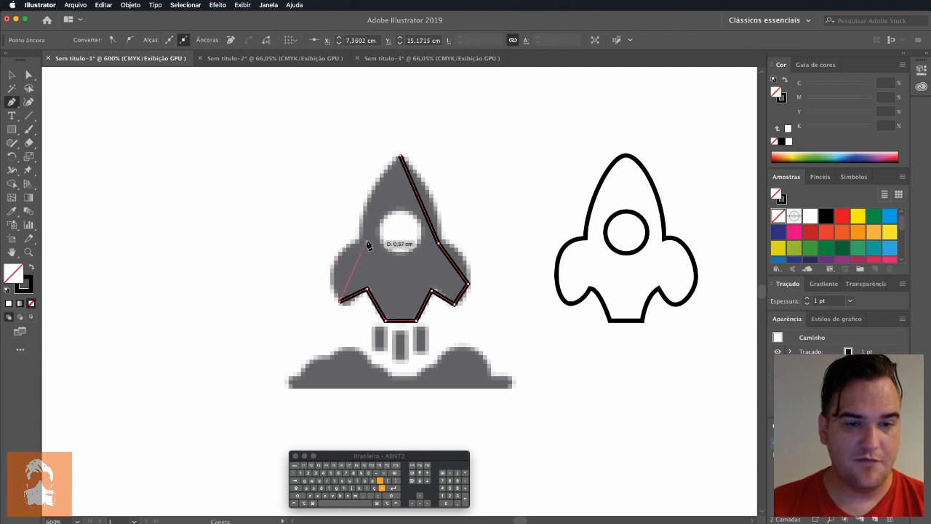
left_click(331, 265)
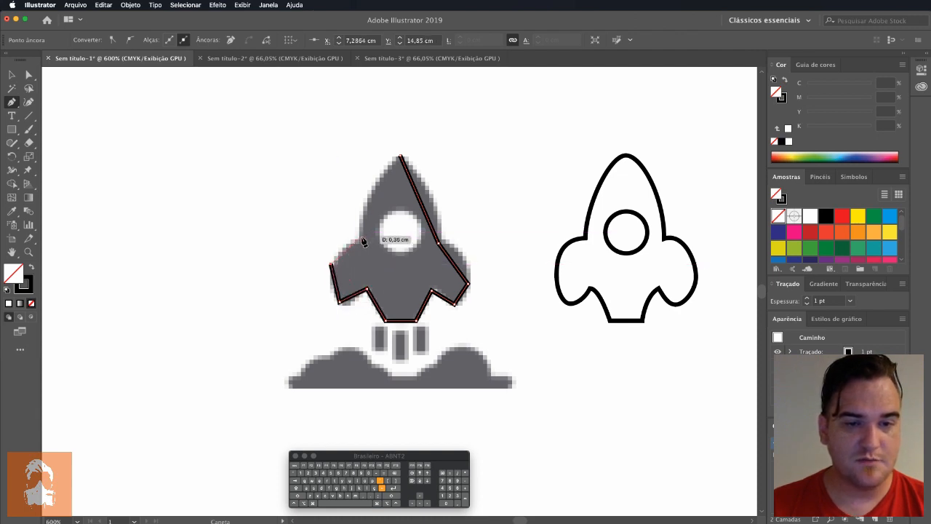
key("Escape")
left_click(359, 241)
left_click(400, 155)
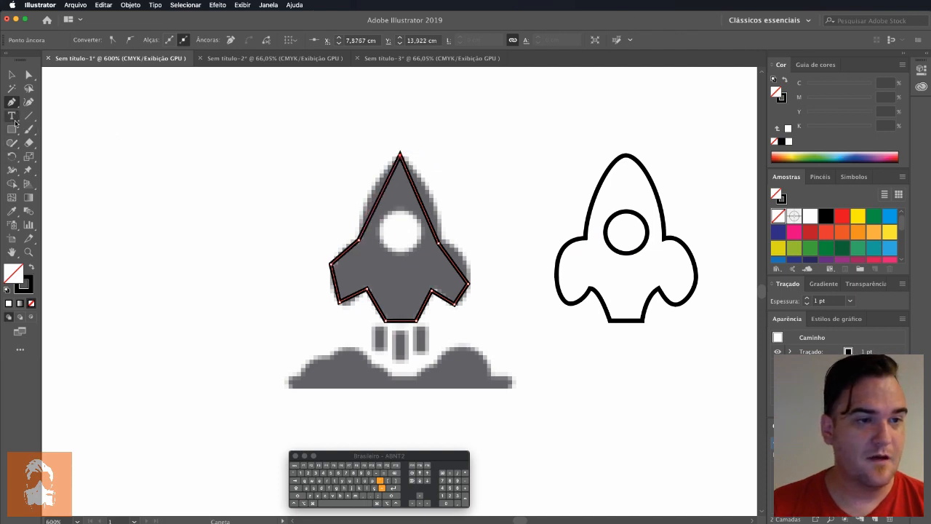
left_click(14, 105)
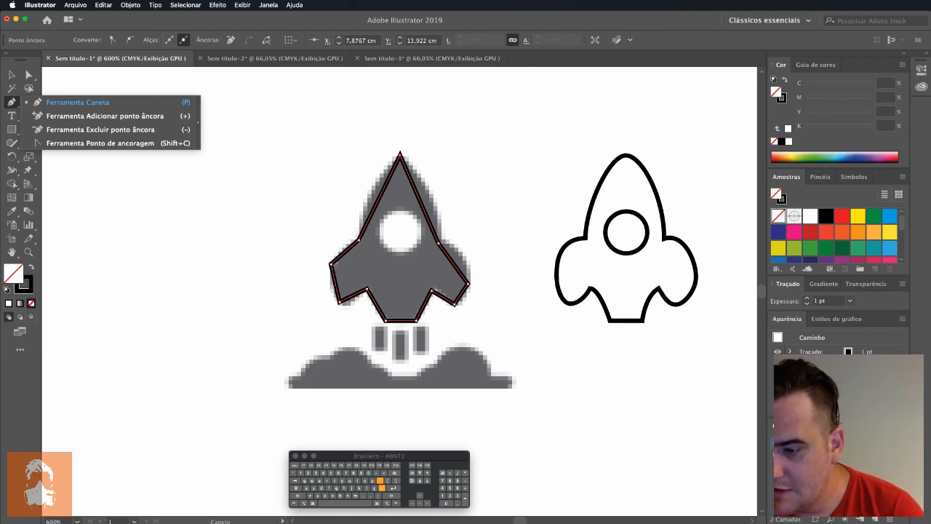
key("super+Tab")
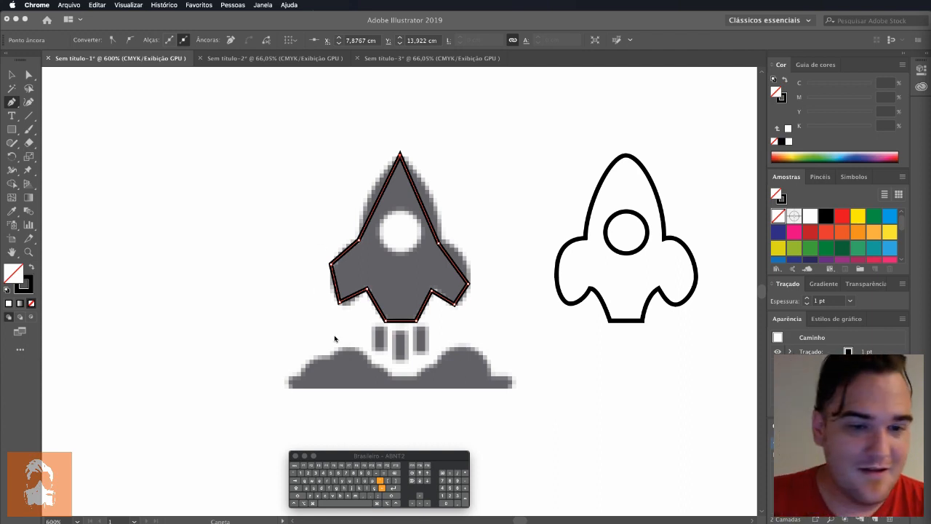
left_click(277, 310)
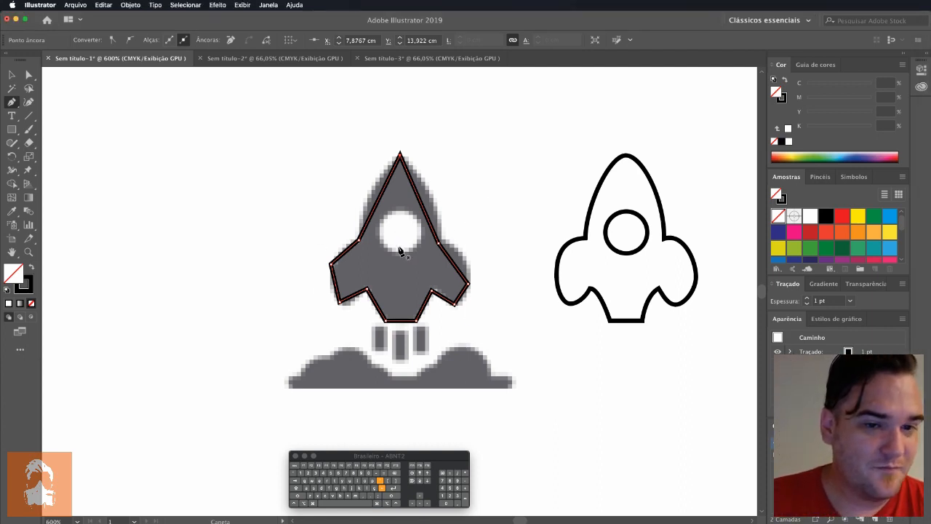
left_click(12, 74)
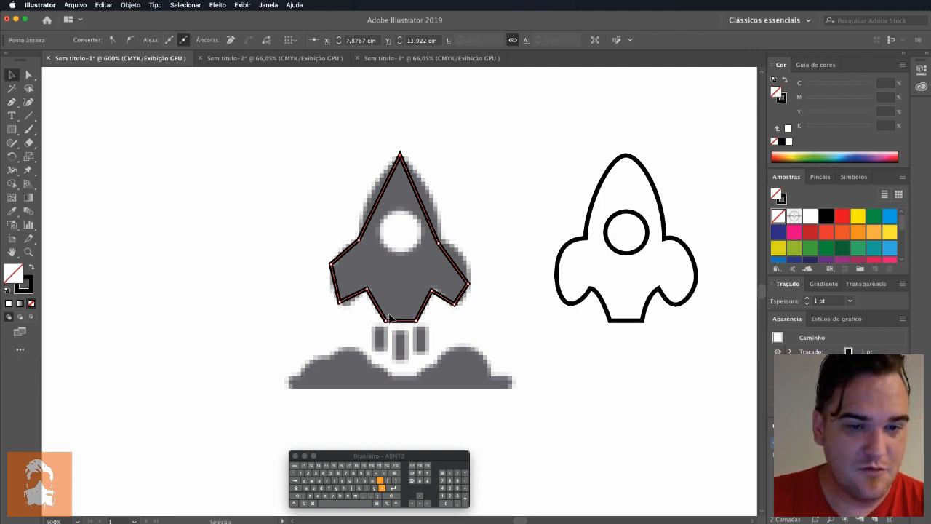
Round the outer anchors of both fins on the straight outline with the Anchor Point tool.
left_click(11, 102)
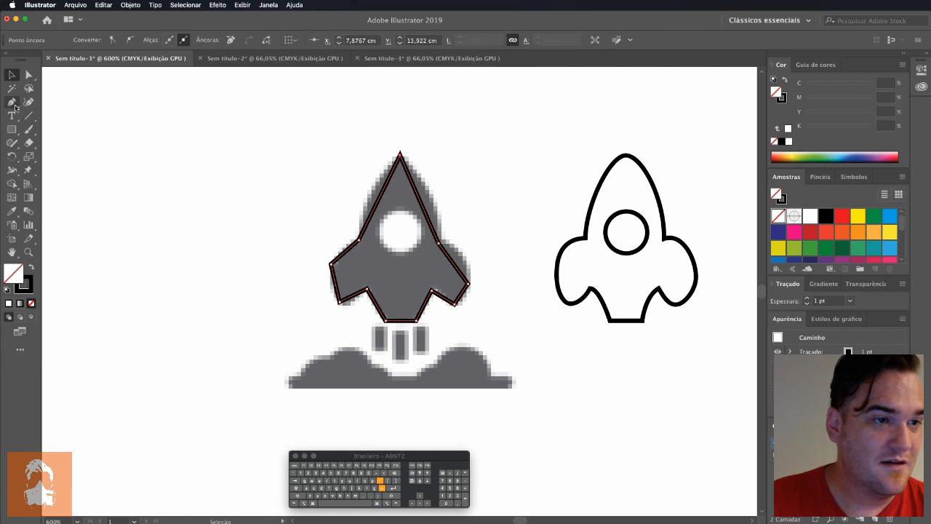
left_click(100, 142)
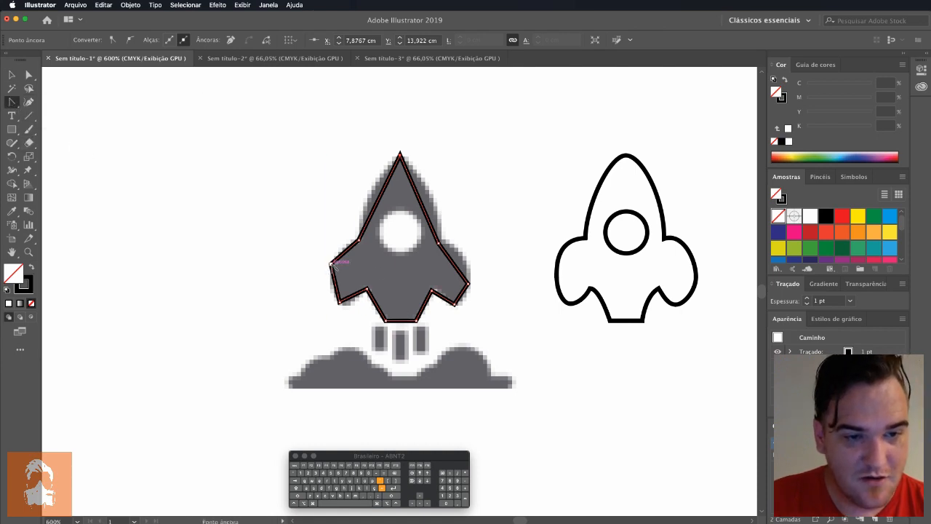
left_click_drag(330, 266, 335, 240)
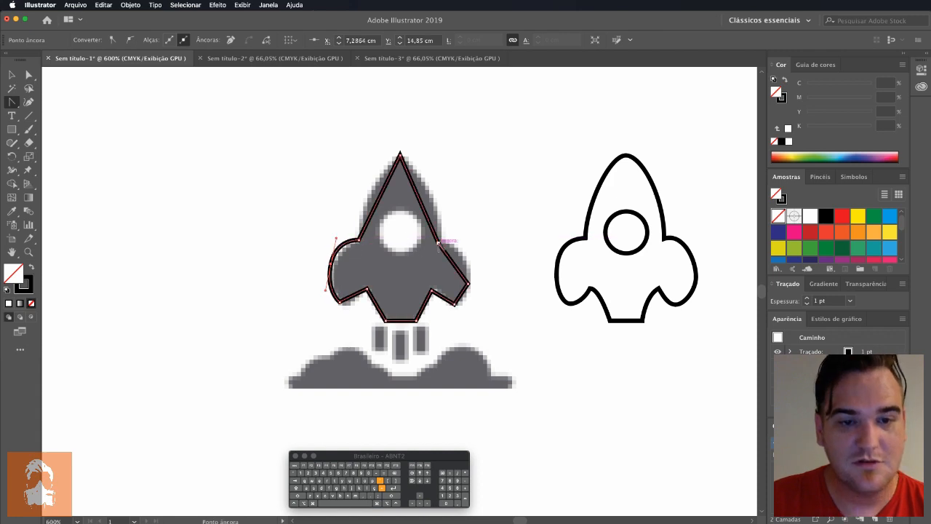
mouse_move(467, 282)
left_mouse_down()
mouse_move(468, 264)
mouse_move(465, 300)
left_mouse_up()
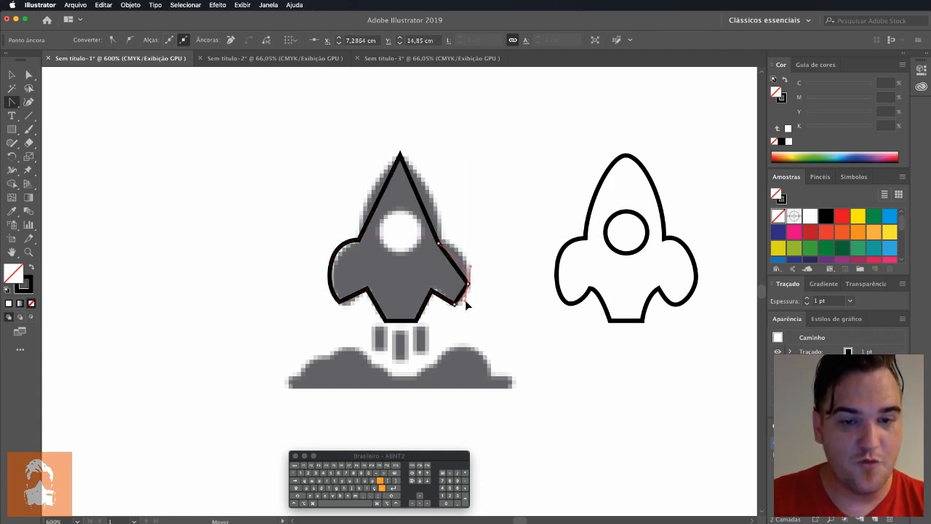
Select the outline traced over the gray rocket and delete it.
left_click(12, 75)
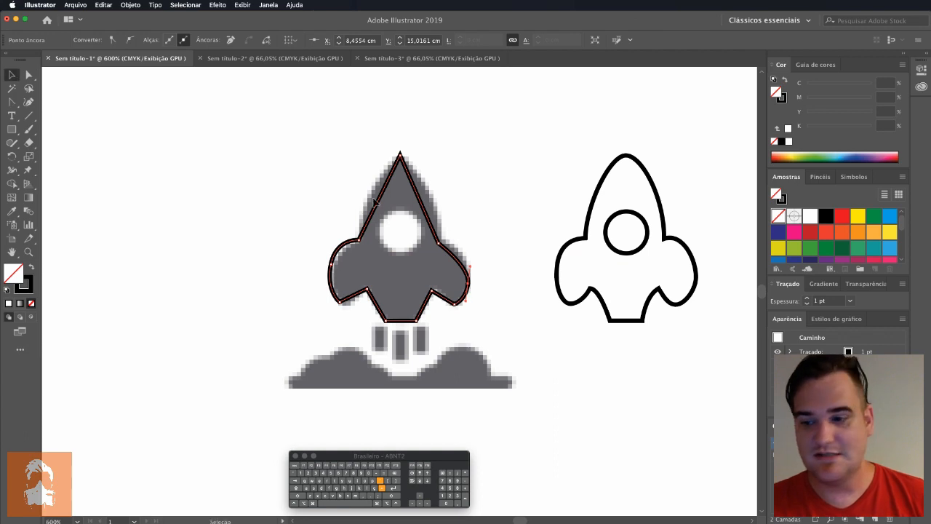
left_click(300, 173)
left_click_drag(327, 147, 477, 361)
key("Delete")
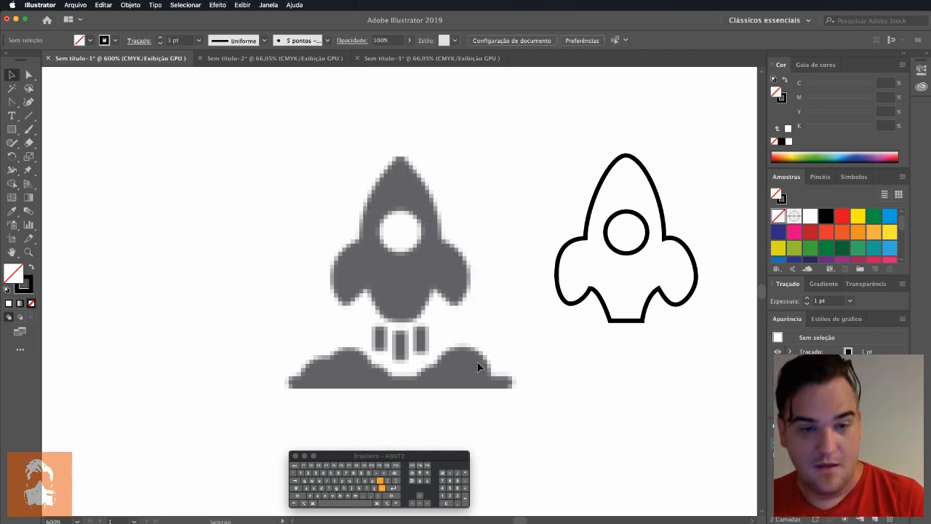
Trace the rocket's lower body with the Pen tool, curving from the left fin notch, straight across the base, and up to the right fin notch.
left_click(11, 106)
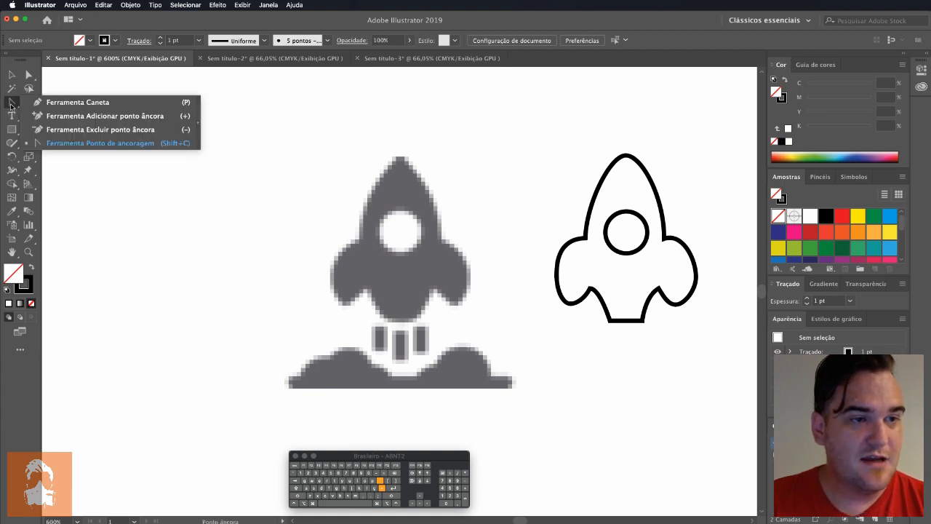
left_click(42, 103)
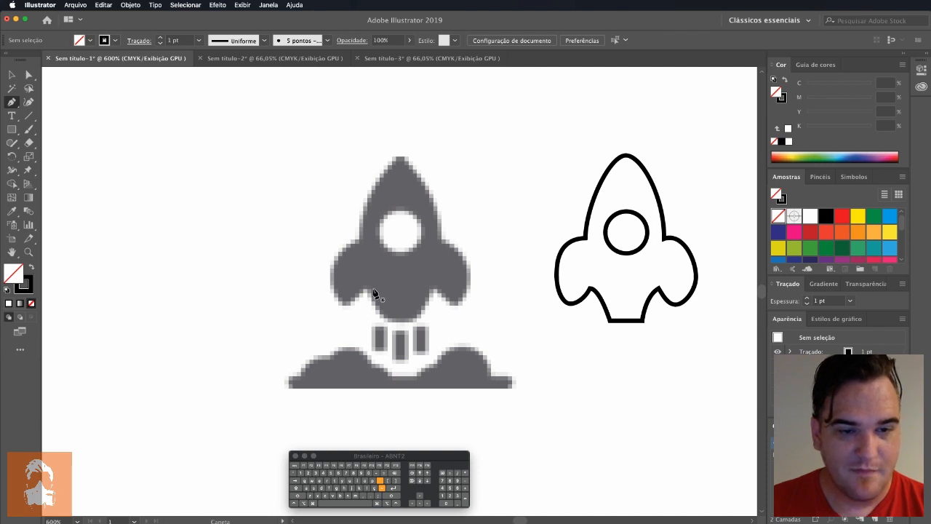
left_click_drag(367, 292, 377, 315)
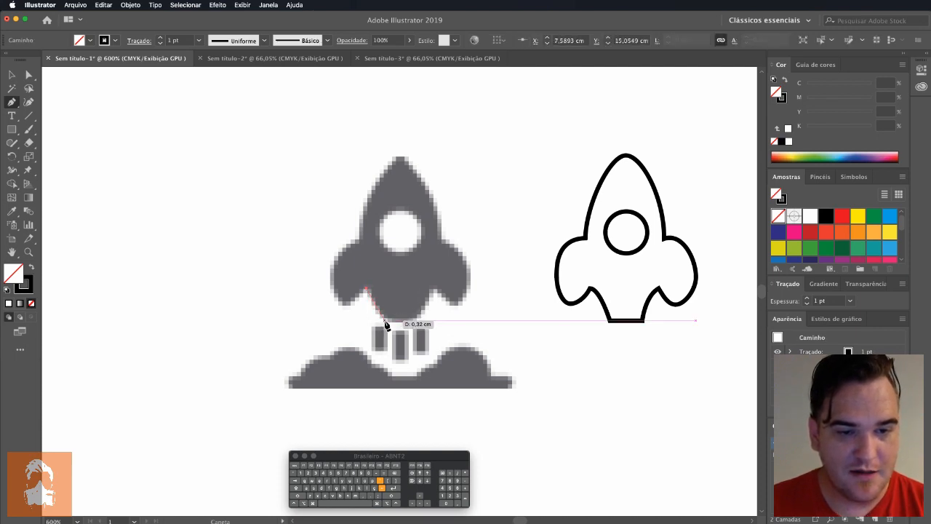
left_click_drag(384, 325, 396, 327)
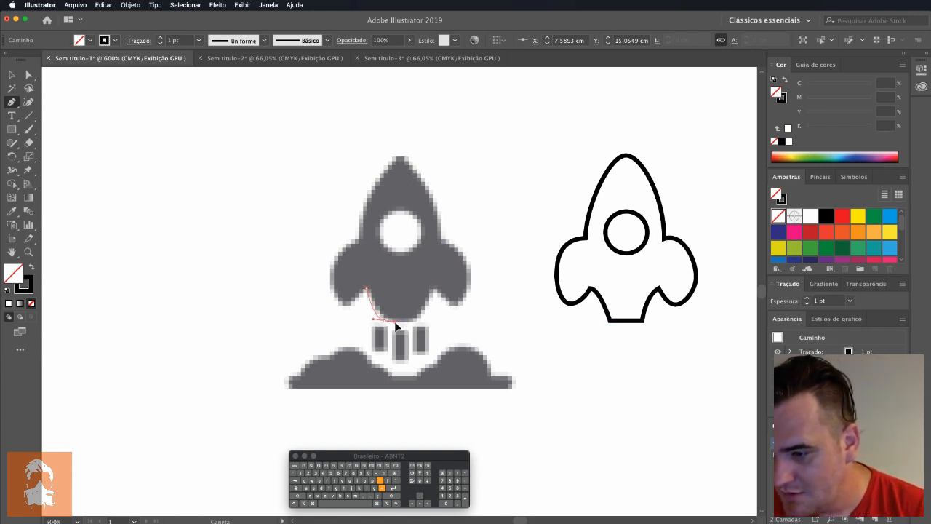
left_click_drag(395, 323, 395, 322)
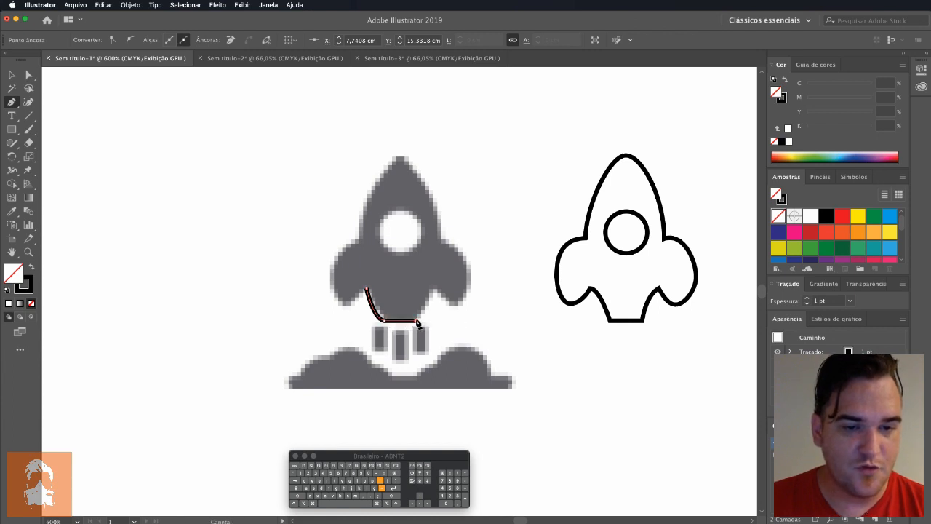
left_click(418, 321)
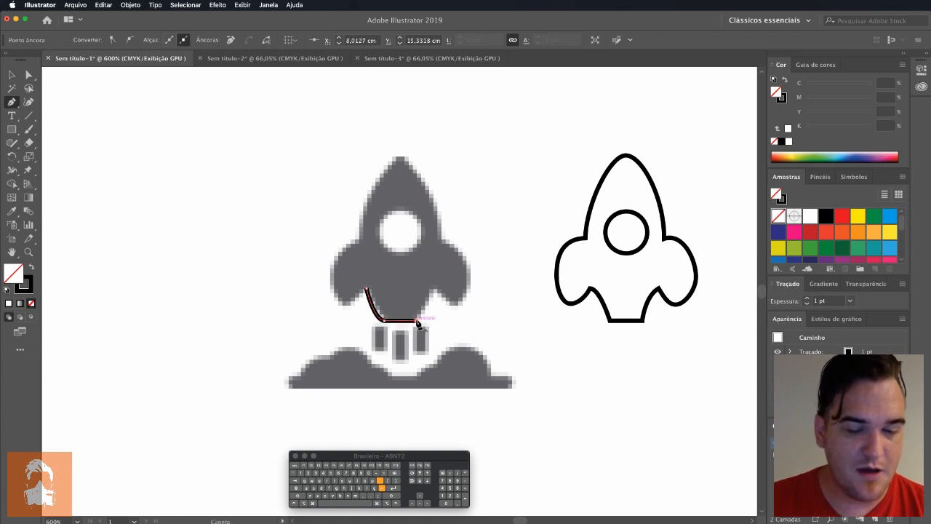
left_click(432, 283)
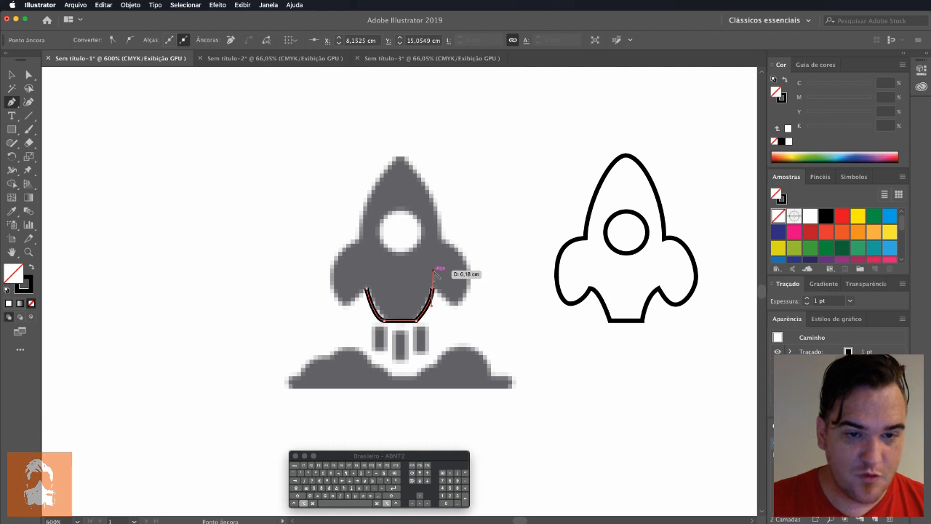
Redirect the handle at the right notch downward and trace the right fin with curved Pen segments up to the rocket's body.
left_click_drag(433, 271, 437, 305)
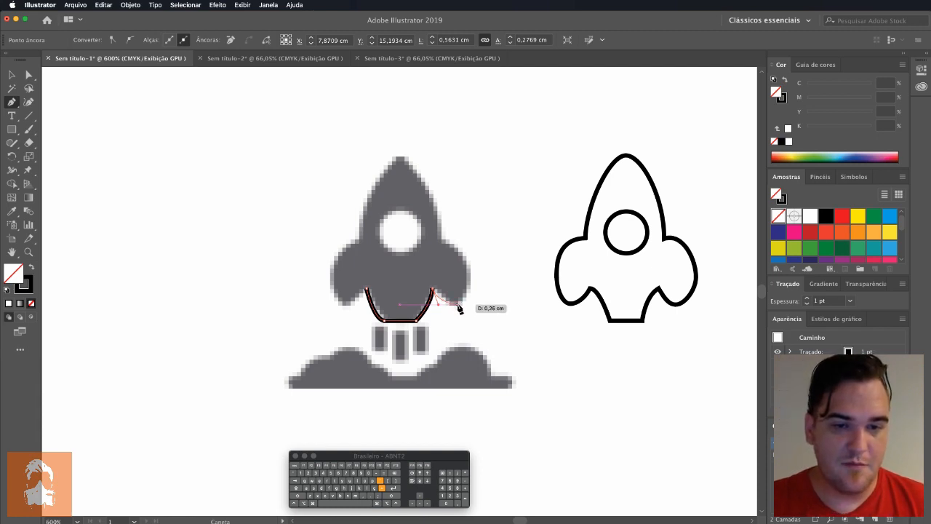
left_click_drag(457, 303, 460, 303)
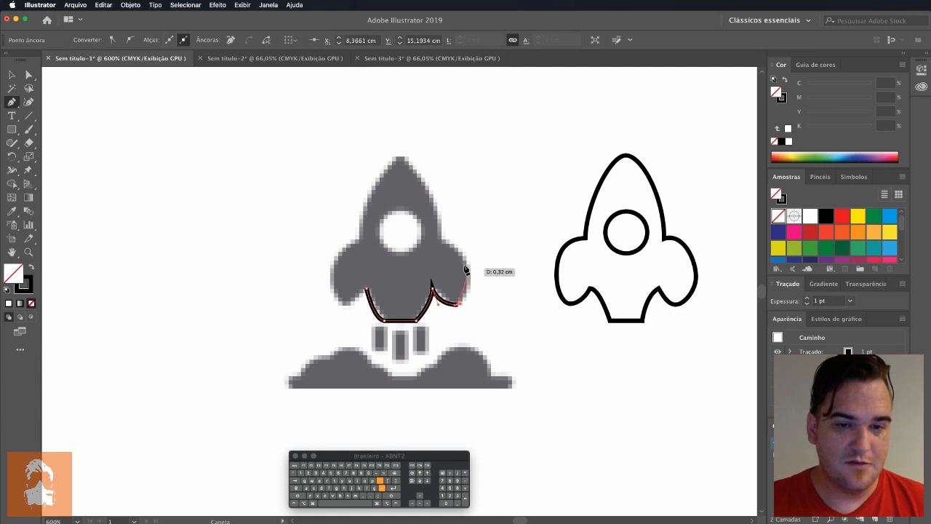
left_click_drag(441, 242, 386, 200)
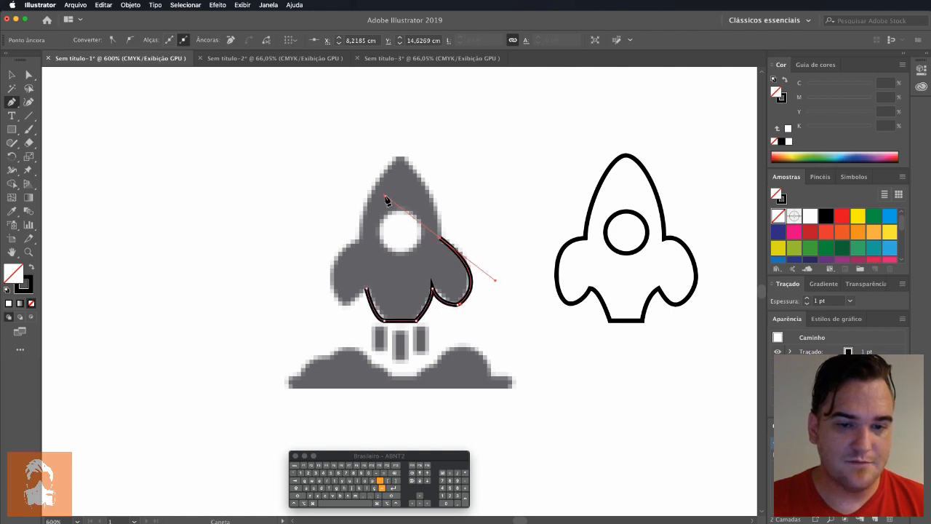
Redirect the handle at the right fin junction upward and trace the rocket's body with curved Pen segments over the nose to the left fin.
left_click_drag(418, 237, 386, 199)
left_click_drag(458, 215, 455, 214)
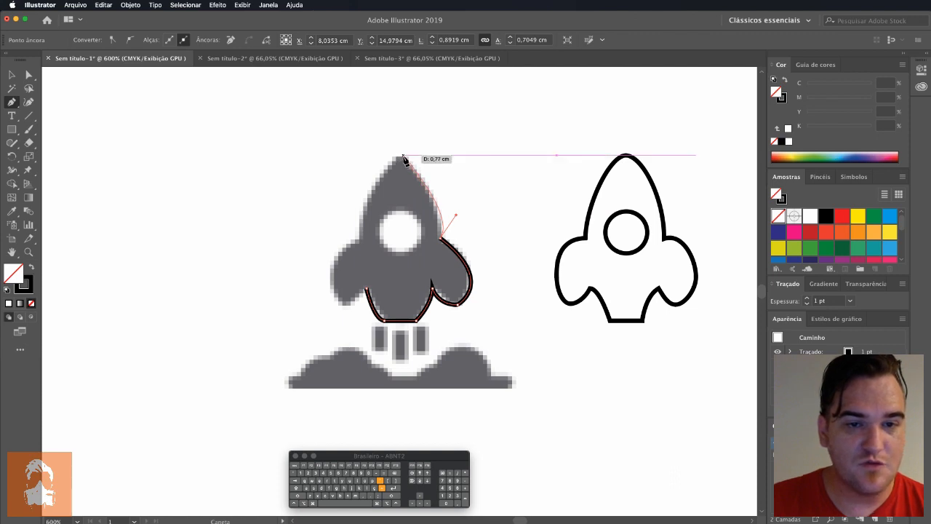
left_click_drag(400, 156, 399, 158)
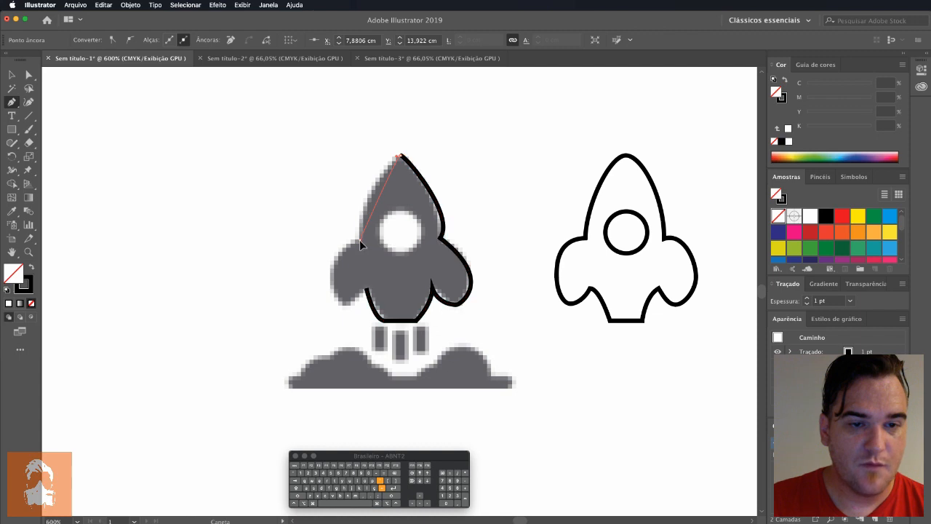
left_click_drag(368, 275, 359, 294)
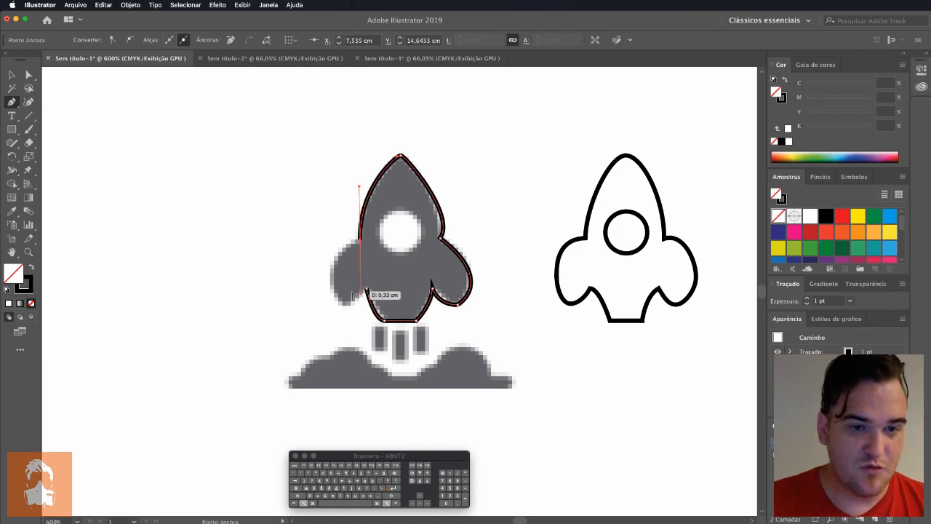
Redirect the handle at the left fin junction outward and trace the left fin with curved Pen segments, closing the outline at the left notch.
left_click_drag(363, 295, 328, 249)
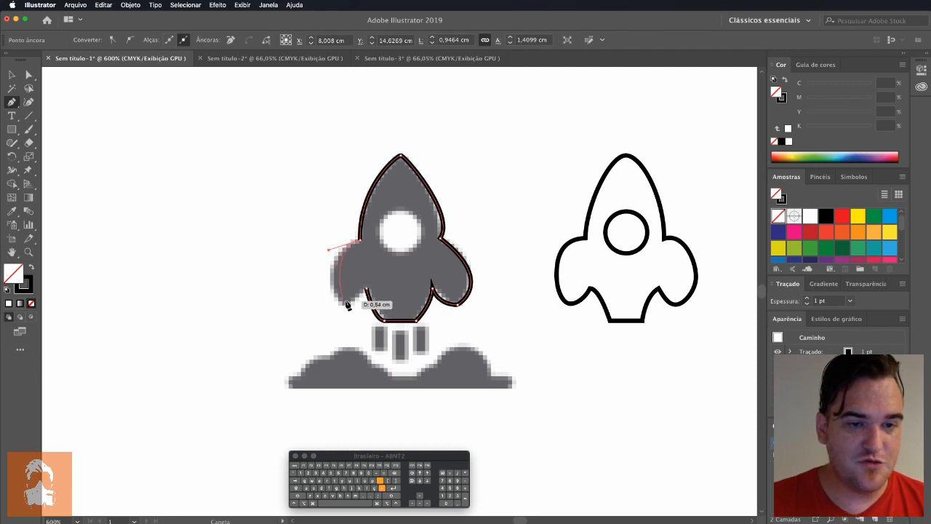
key("alt")
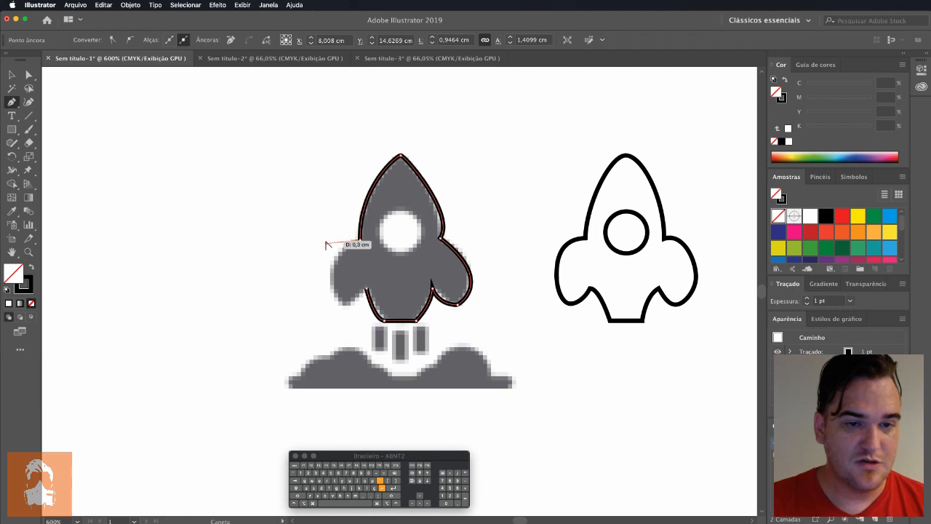
key("alt")
left_click_drag(327, 243, 328, 251)
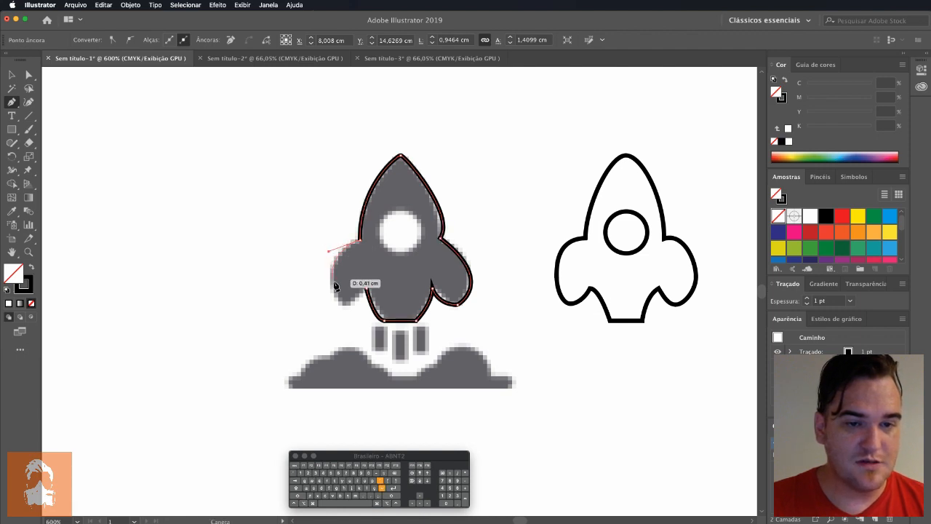
mouse_move(338, 299)
left_mouse_down()
mouse_move(347, 308)
mouse_move(375, 274)
left_mouse_up()
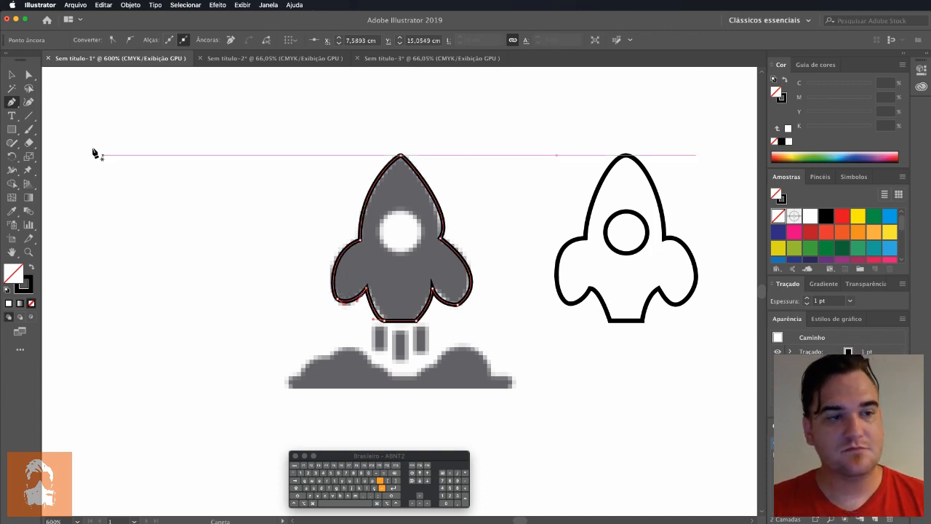
Remove the right fin's lower anchor point and extend the neighbouring handles so a single curve follows the fin.
left_click(29, 75)
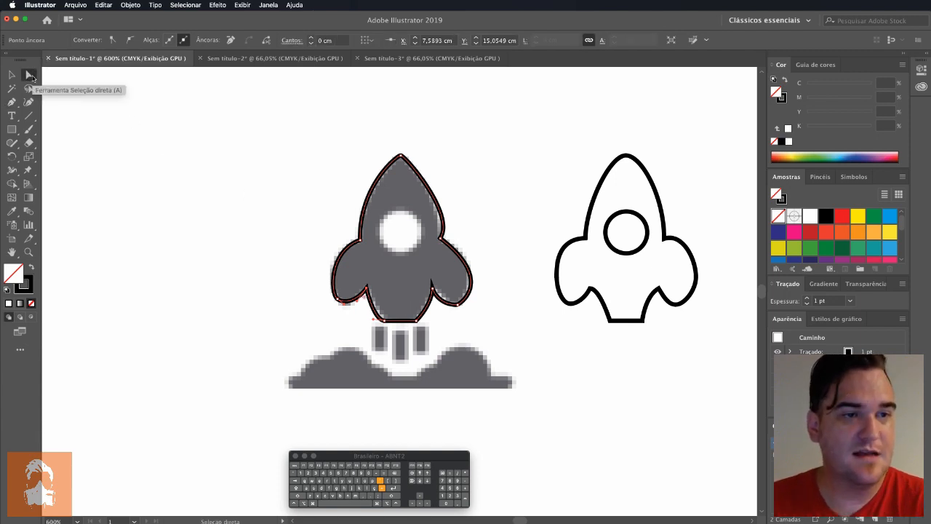
left_click(459, 307)
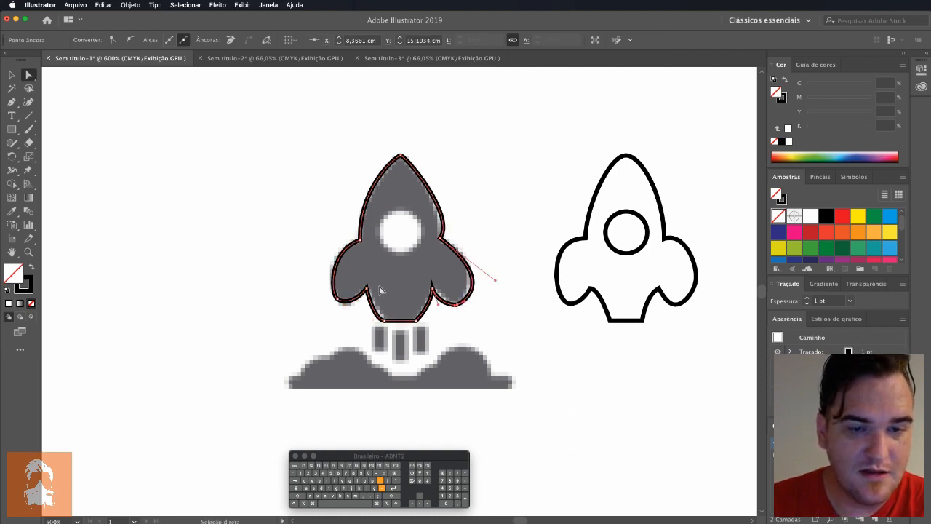
left_click(342, 301)
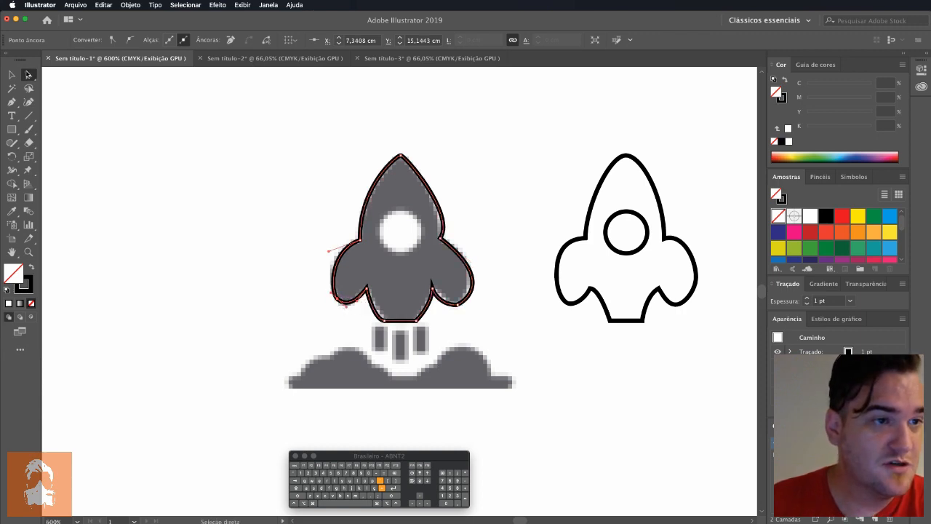
left_click(459, 302)
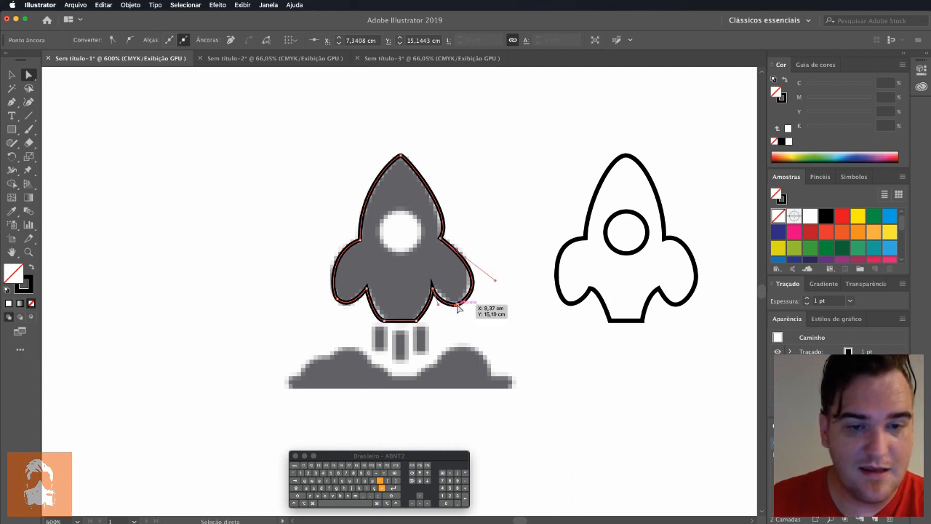
left_click(231, 42)
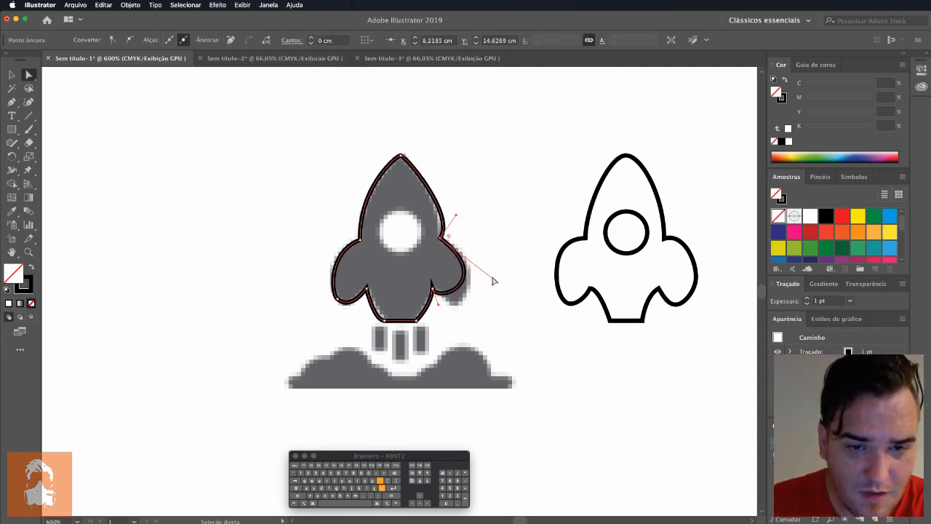
left_click_drag(494, 279, 507, 293)
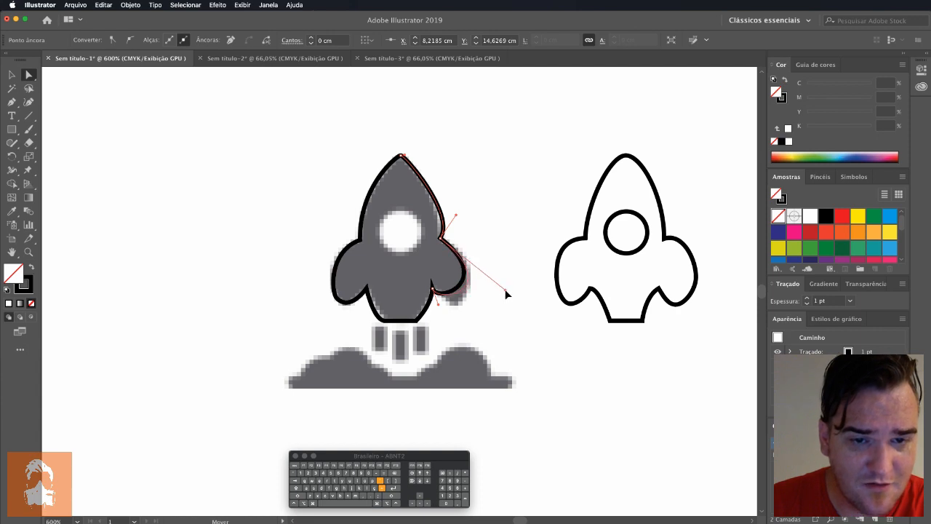
left_click_drag(440, 314, 450, 327)
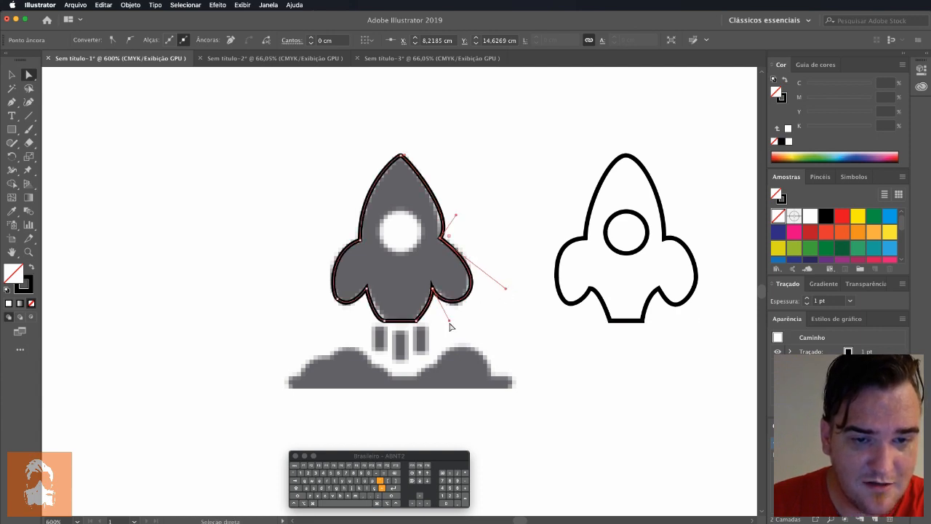
Delete the left fin's lower anchor and lengthen the handles at its junction and notch to fit the gray shape.
left_click(347, 299)
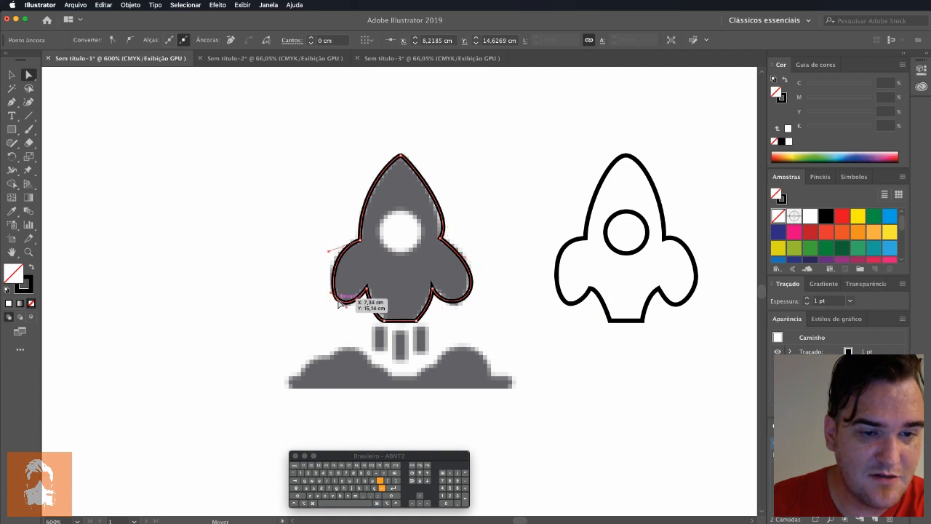
left_click(230, 41)
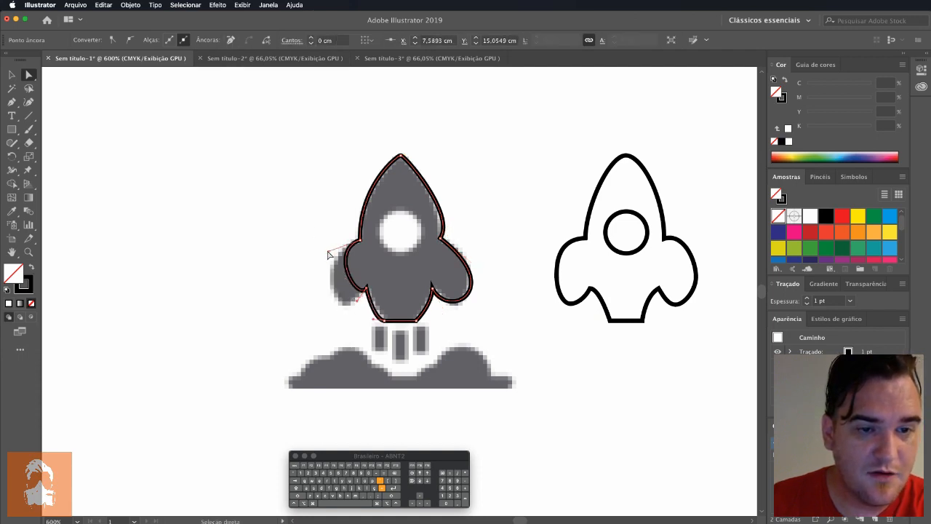
left_click_drag(306, 281, 308, 281)
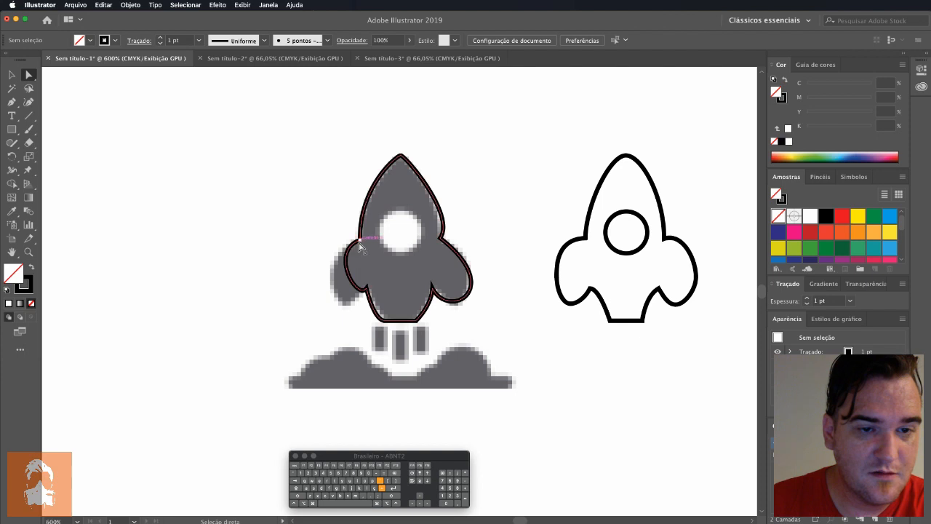
left_click(359, 239)
left_click_drag(328, 250, 298, 276)
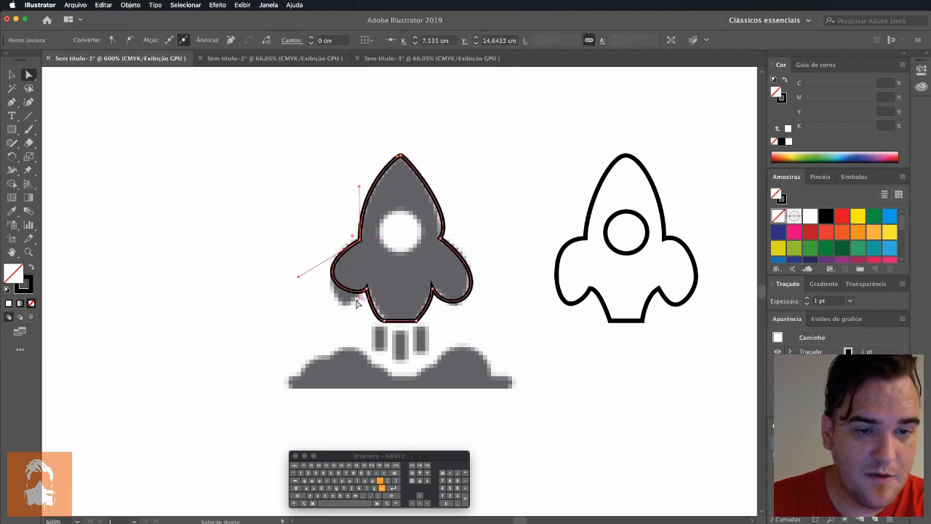
left_click_drag(360, 300, 347, 330)
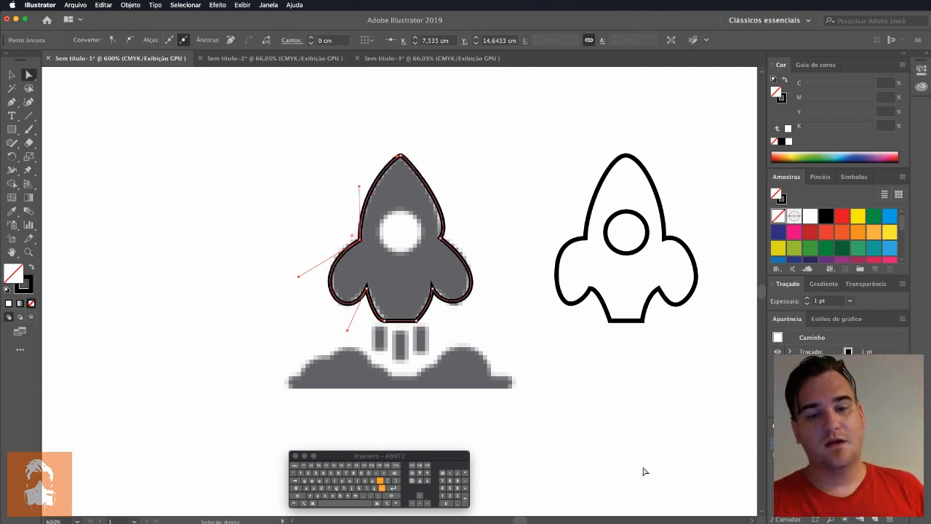